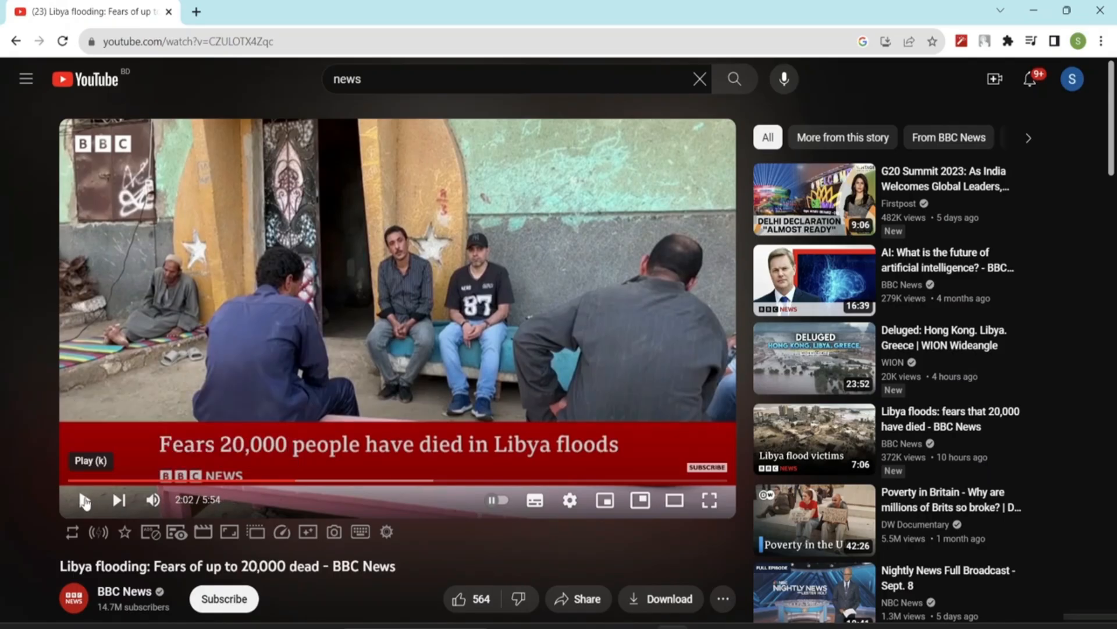
- Play the BBC News flood report in short stretches and examine its lower-third captions
{"action": "left_click", "coordinate": [85, 501]}
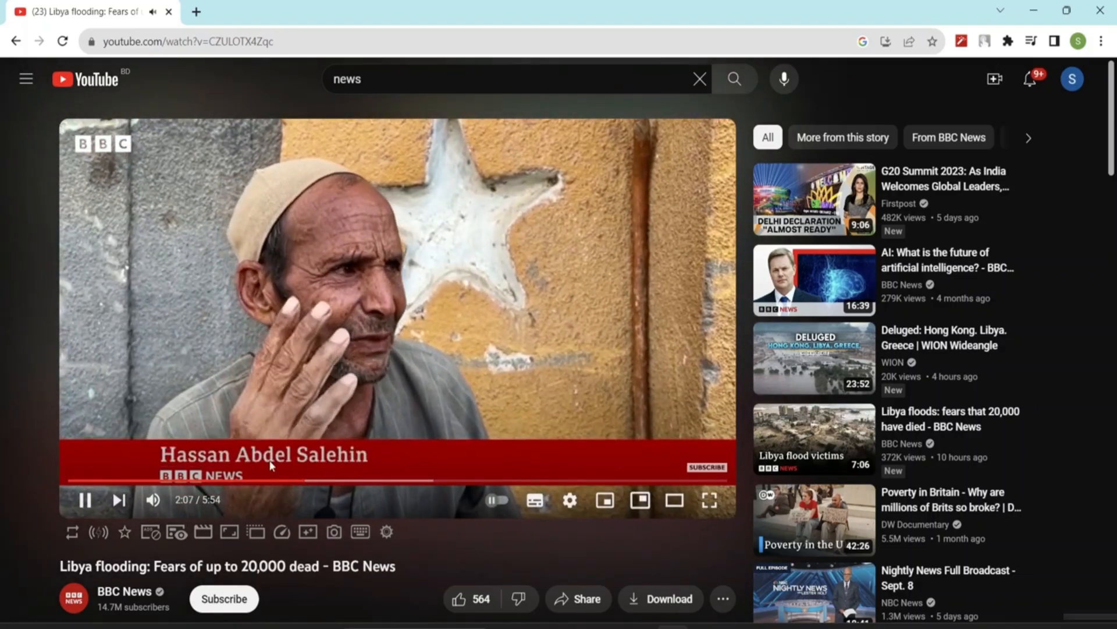
{"action": "key", "text": "space"}
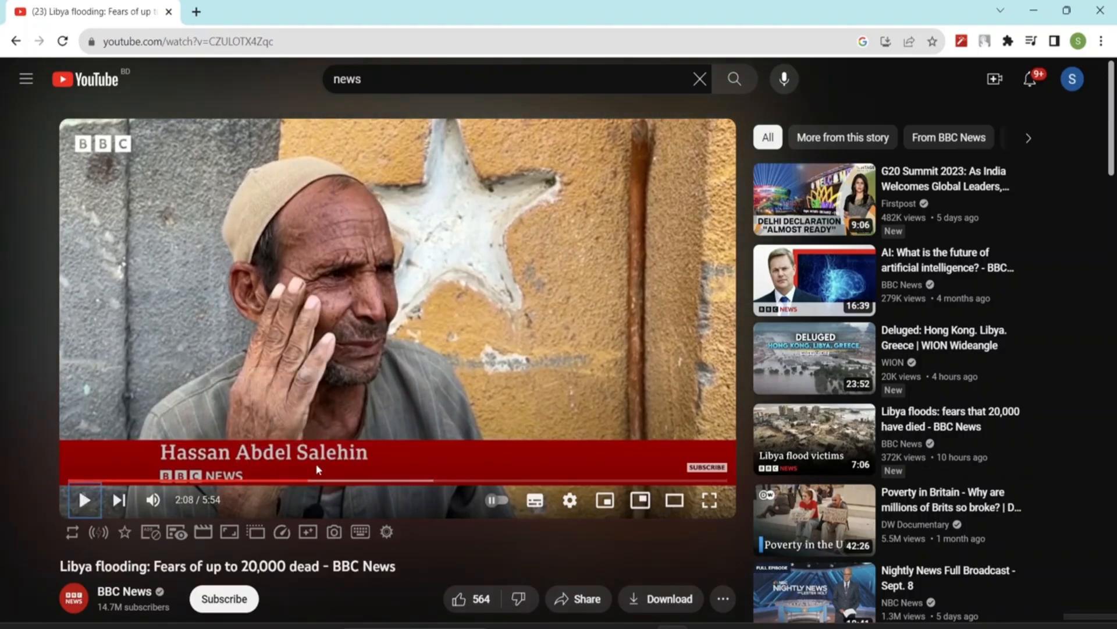
{"action": "left_click", "coordinate": [350, 459]}
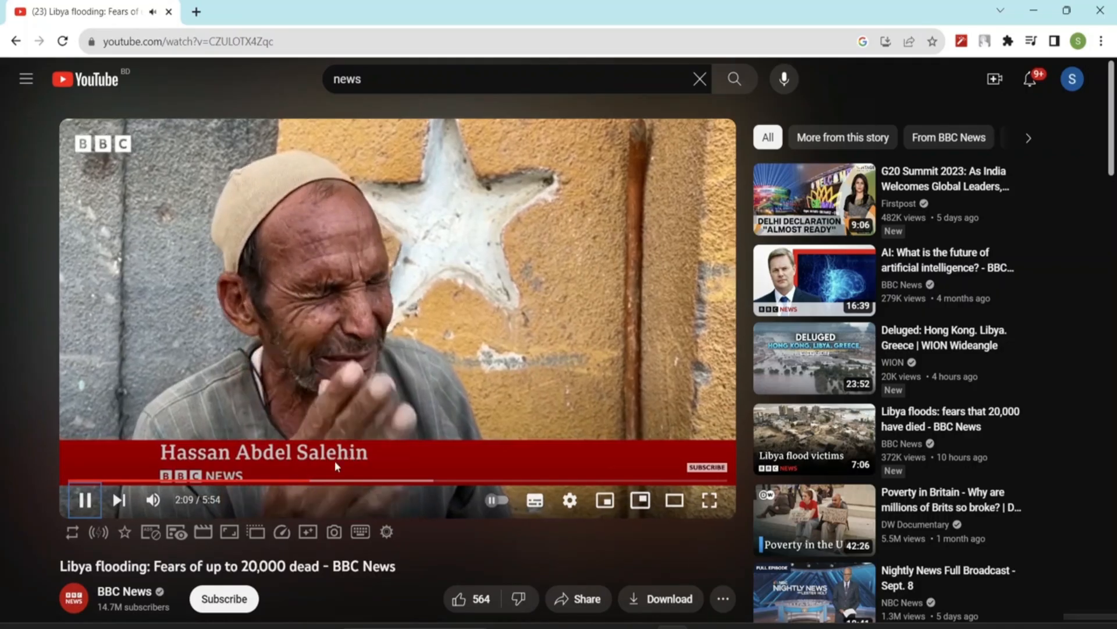
{"action": "key", "text": "space"}
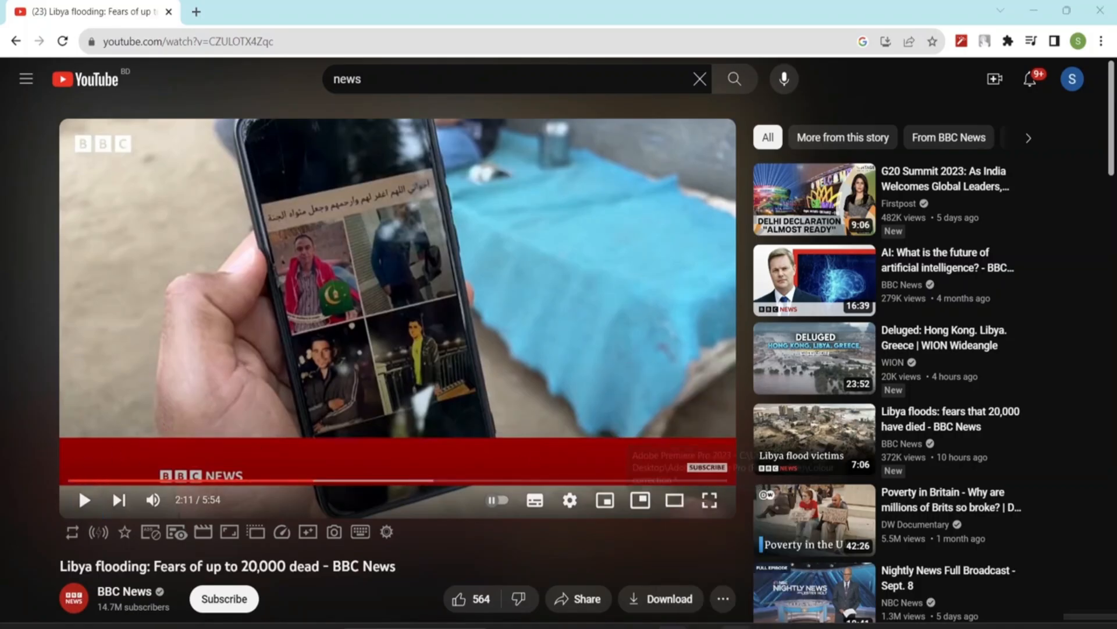
- Switch to Premiere Pro, enlarge the program preview and add the text "AMAZON, AFRICA" in the lower-left part of the picture
{"action": "left_click", "coordinate": [736, 626]}
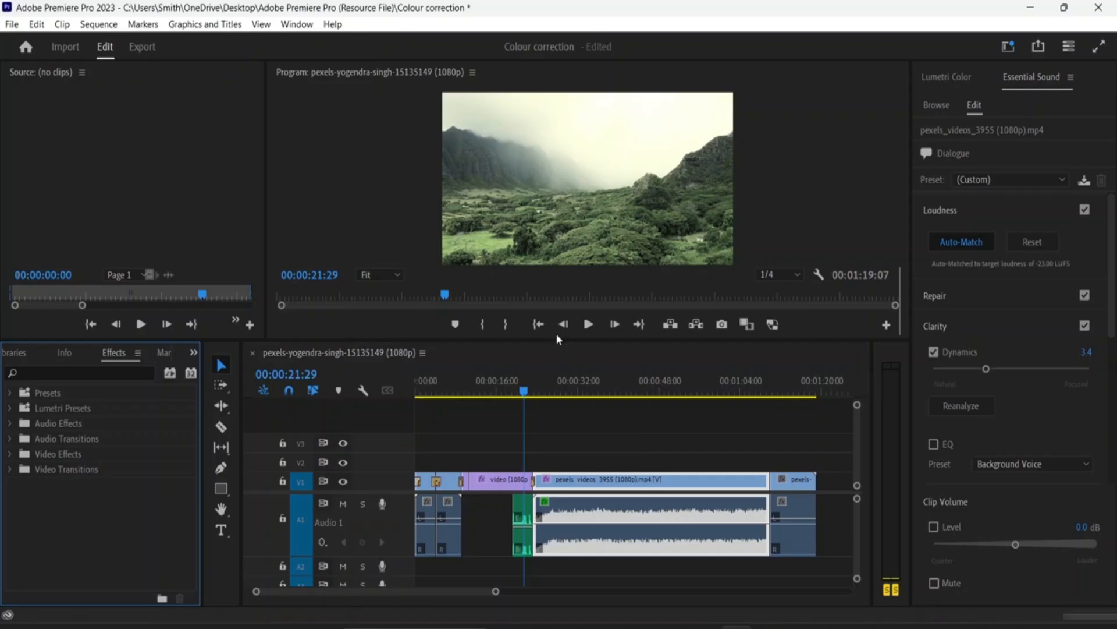
{"action": "mouse_move", "coordinate": [542, 341]}
{"action": "left_mouse_down"}
{"action": "mouse_move", "coordinate": [536, 353]}
{"action": "mouse_move", "coordinate": [536, 333]}
{"action": "left_mouse_up"}
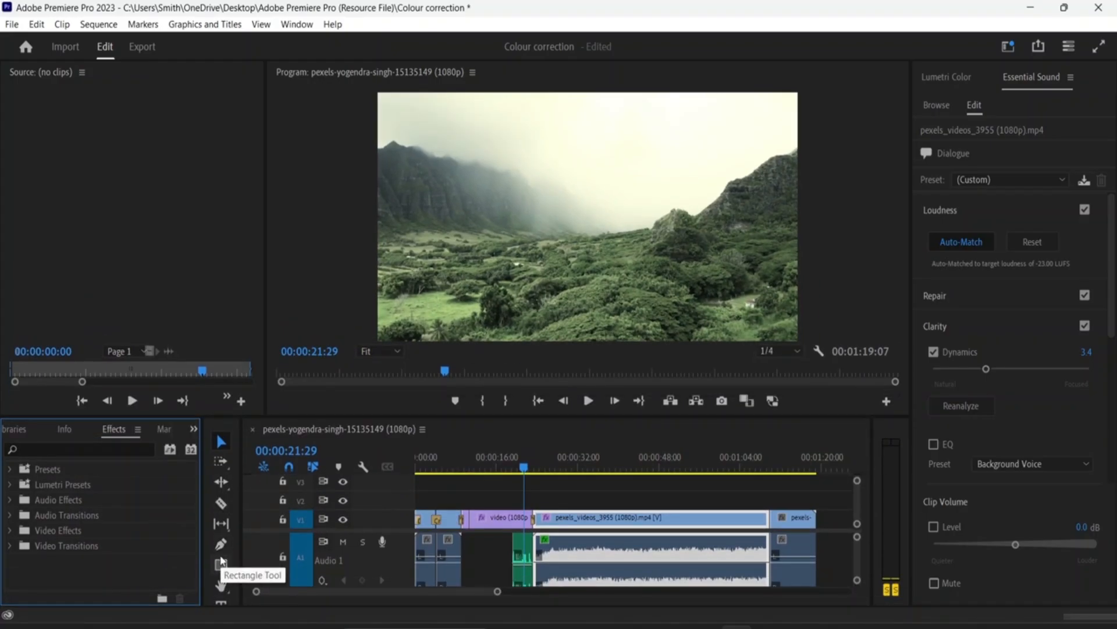
{"action": "left_click", "coordinate": [222, 604]}
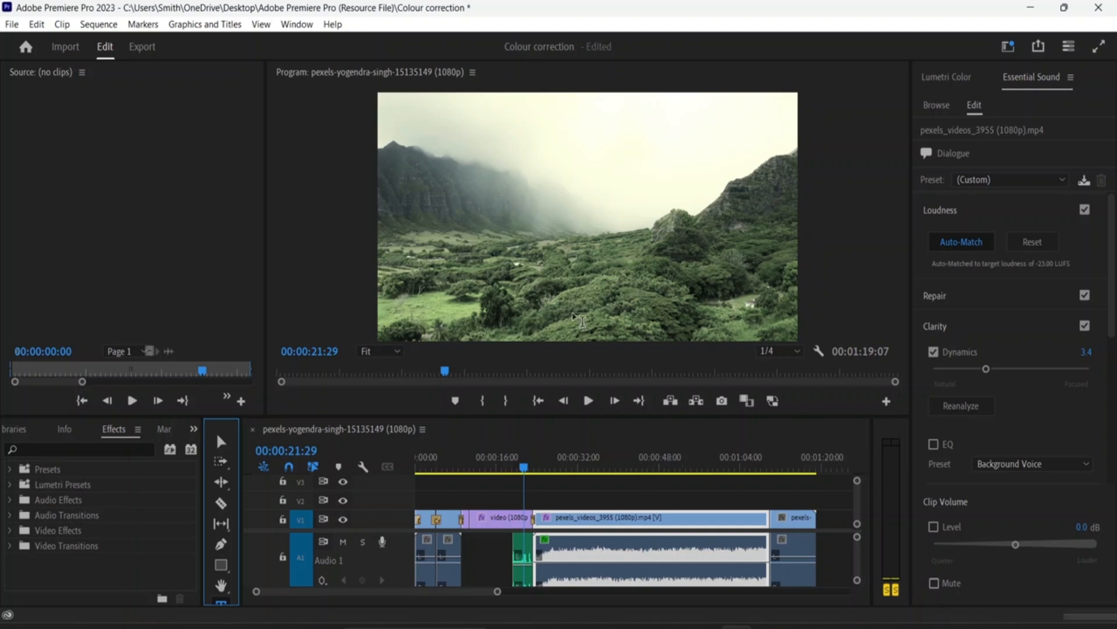
{"action": "left_click", "coordinate": [404, 303]}
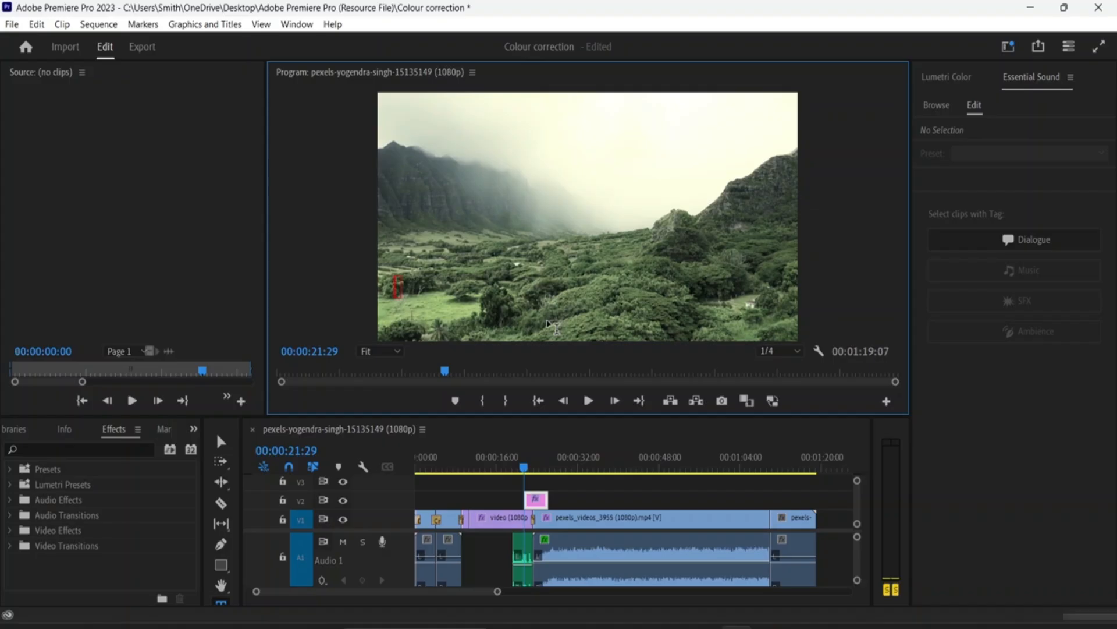
{"action": "type", "text": "AMAZON"}
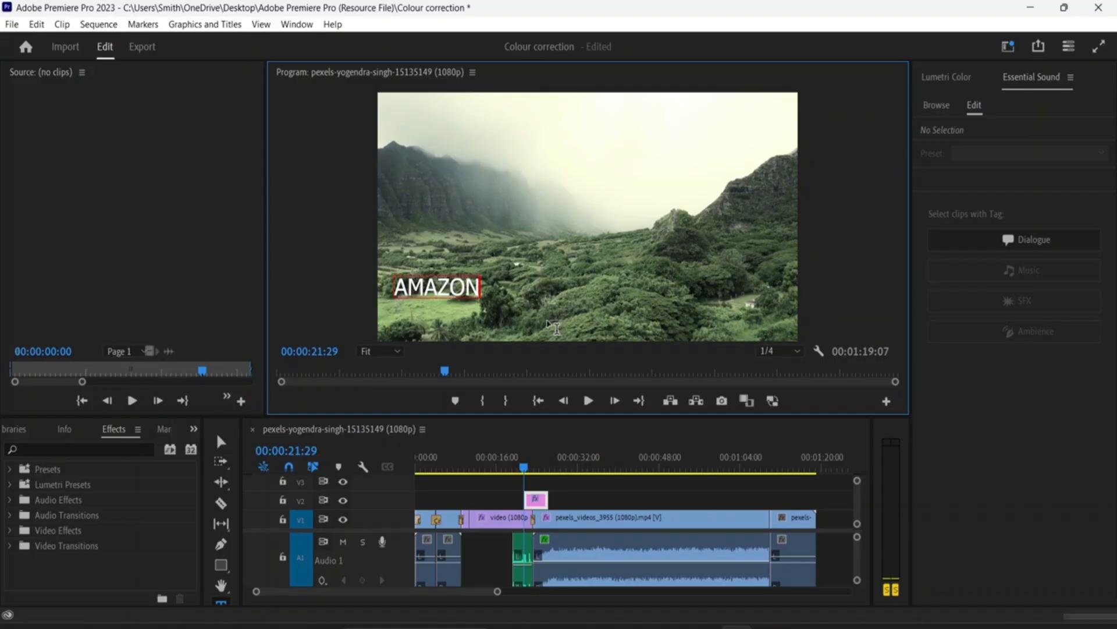
{"action": "type", "text": ", AFRICA"}
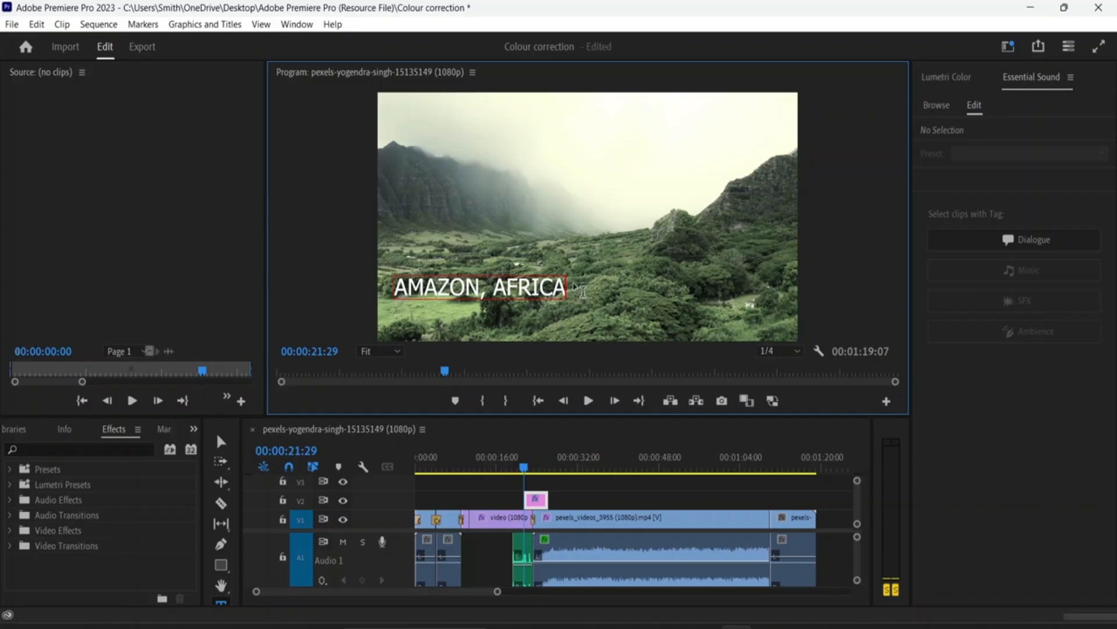
- Select the new text clip on track V2 and display its Essential Graphics settings
{"action": "left_click", "coordinate": [539, 501]}
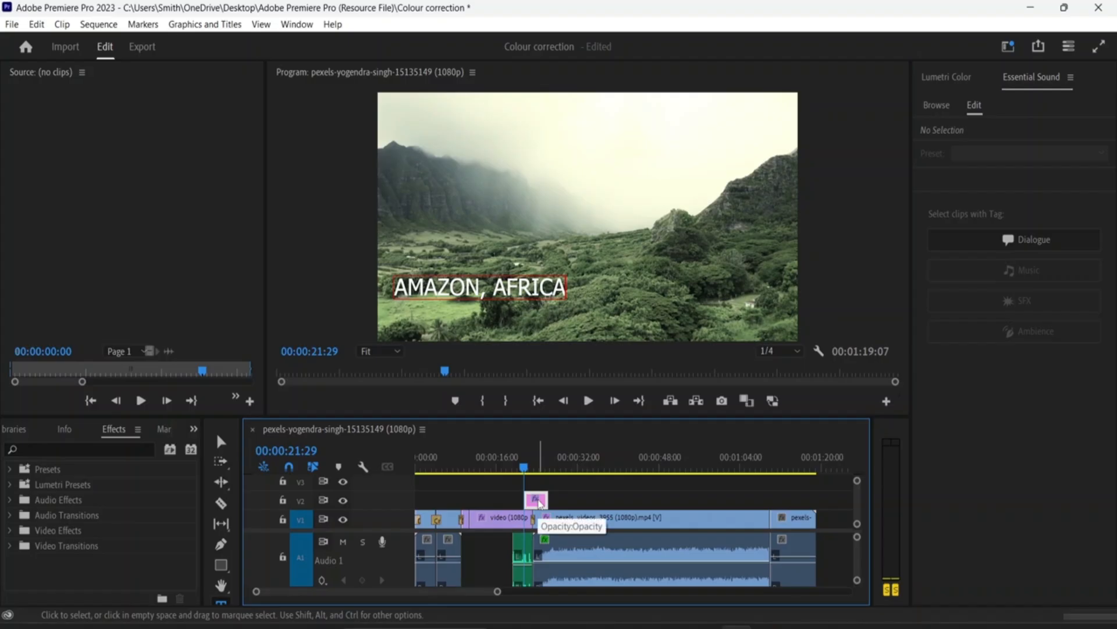
{"action": "left_click", "coordinate": [293, 24]}
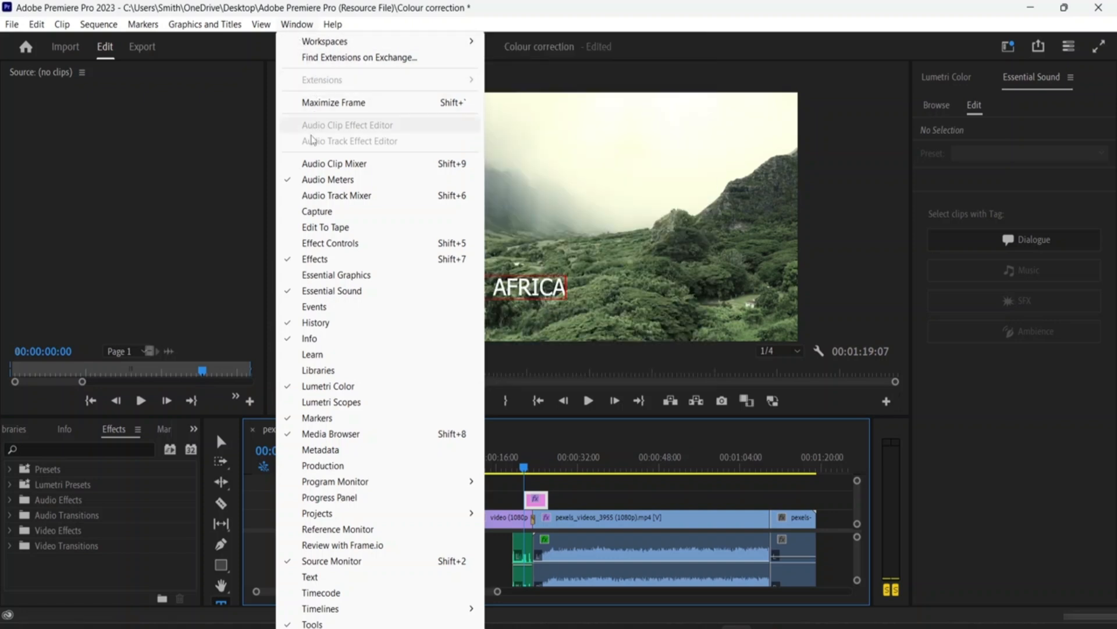
{"action": "left_click", "coordinate": [326, 278]}
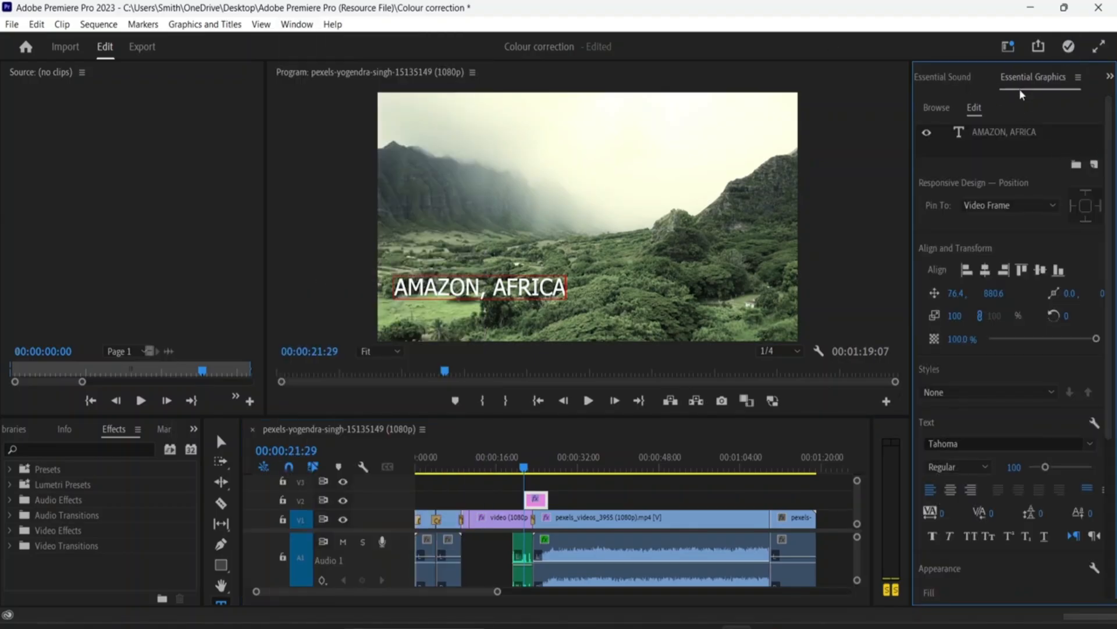
{"action": "left_click", "coordinate": [959, 76]}
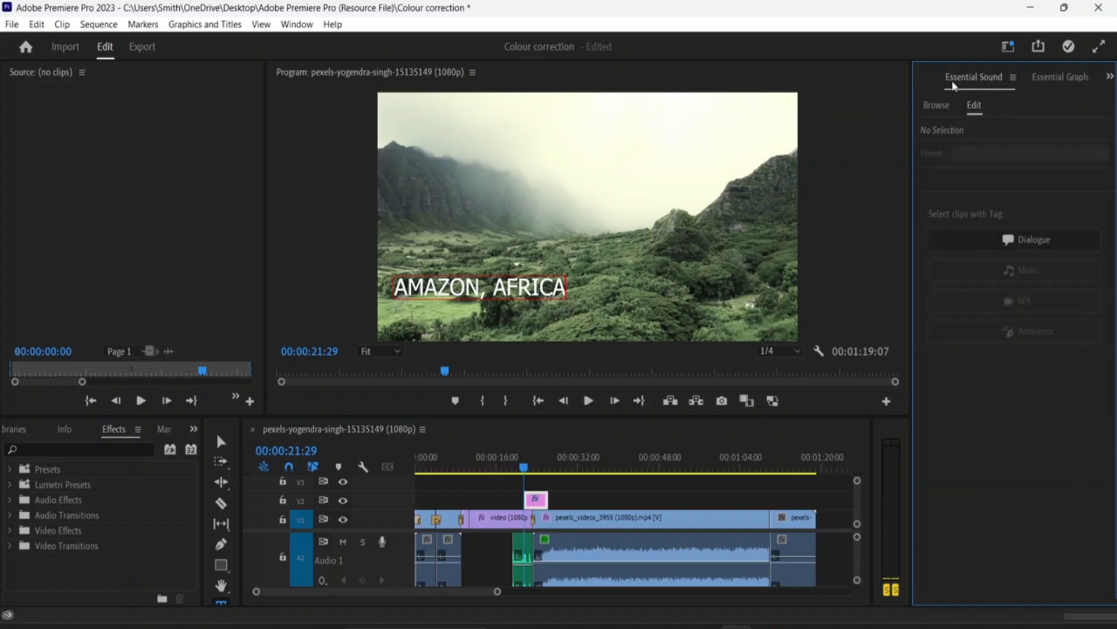
{"action": "left_click", "coordinate": [920, 74]}
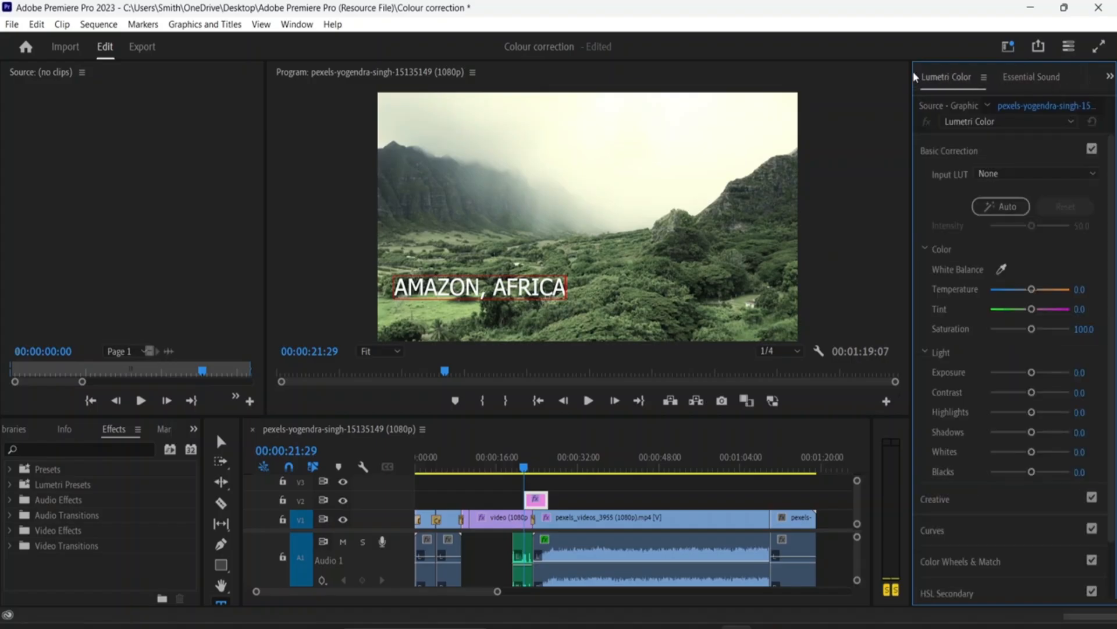
{"action": "left_click", "coordinate": [1022, 82]}
{"action": "left_click", "coordinate": [1110, 76]}
{"action": "left_click", "coordinate": [1065, 132]}
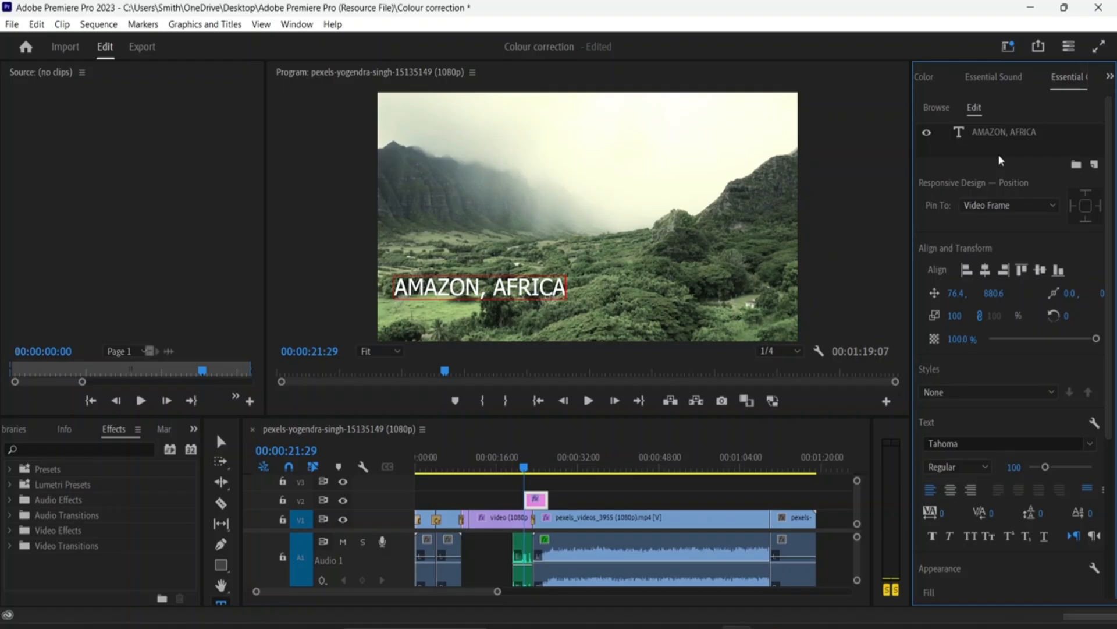
{"action": "left_click", "coordinate": [1008, 72]}
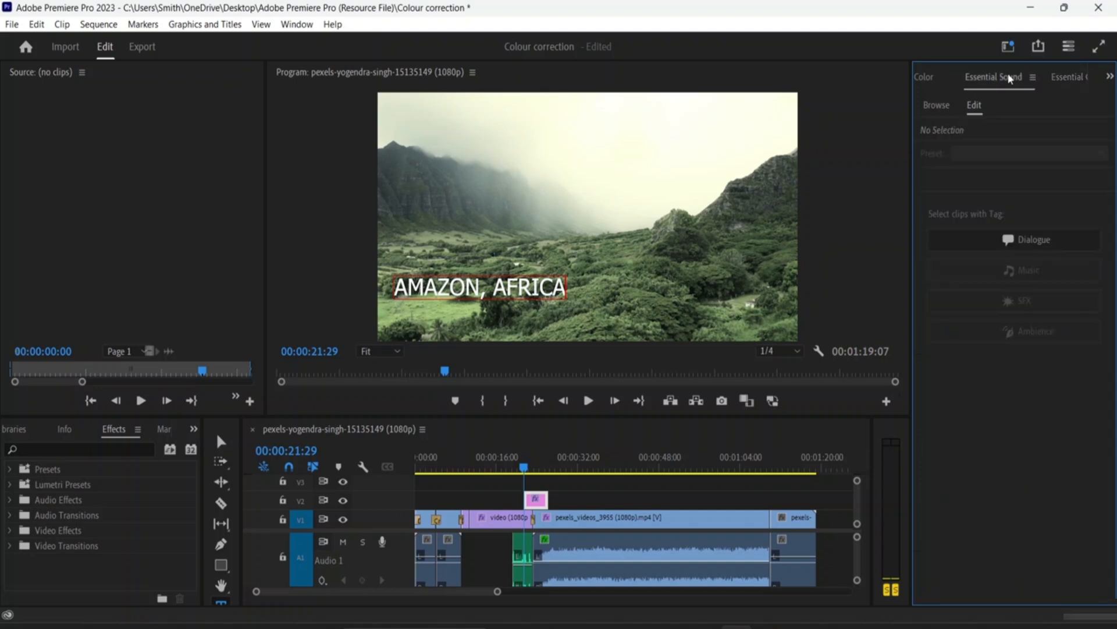
{"action": "left_click", "coordinate": [930, 75]}
{"action": "left_click", "coordinate": [1035, 76]}
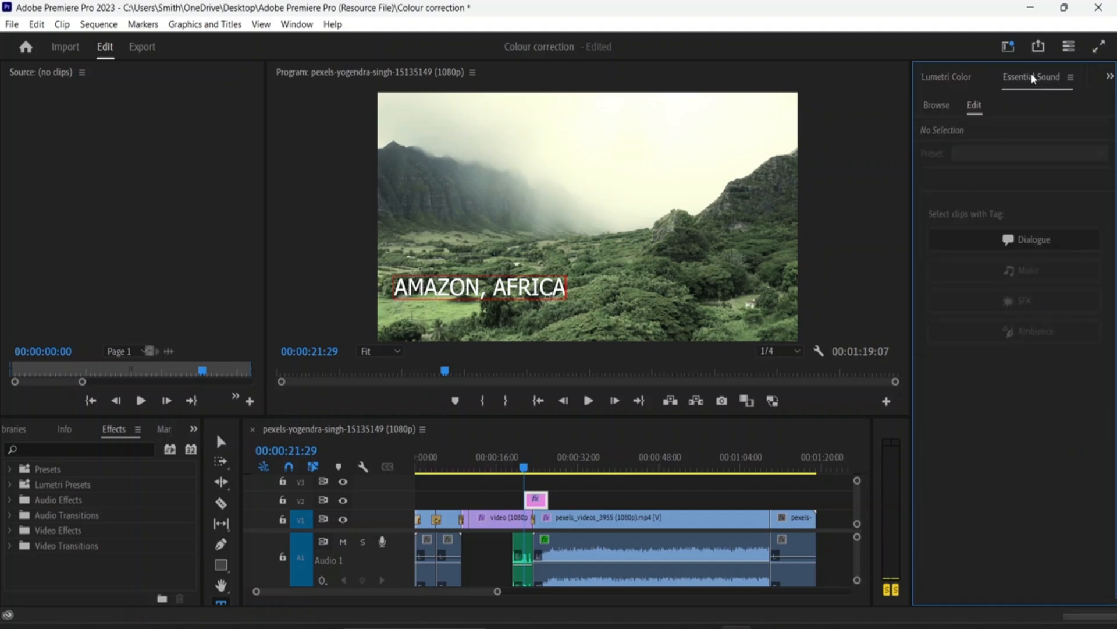
{"action": "left_click", "coordinate": [1109, 77]}
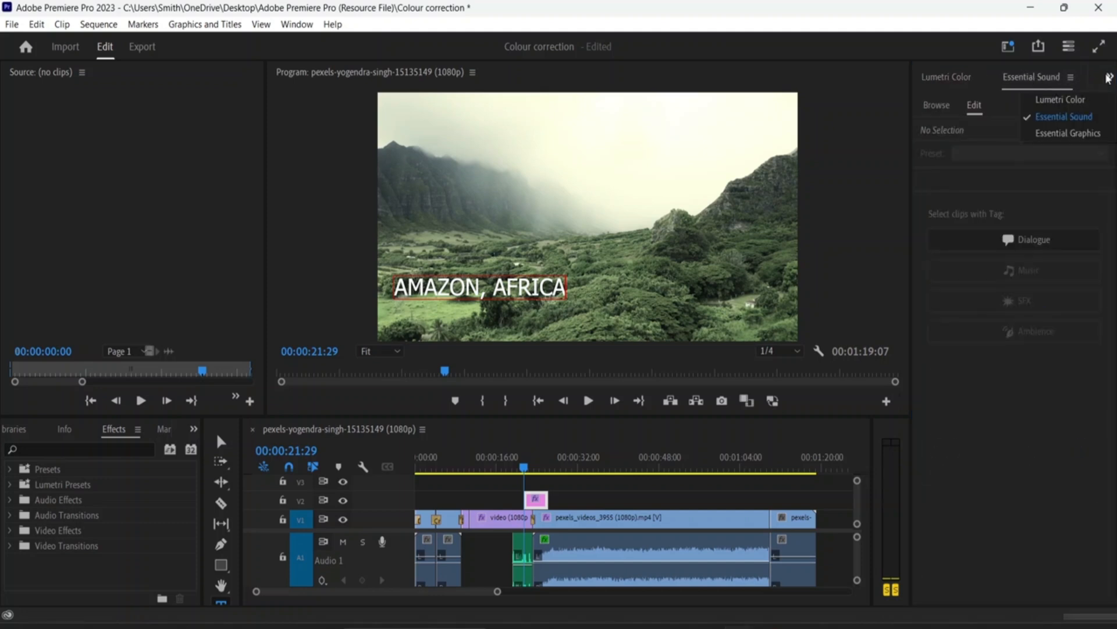
{"action": "left_click", "coordinate": [1067, 132]}
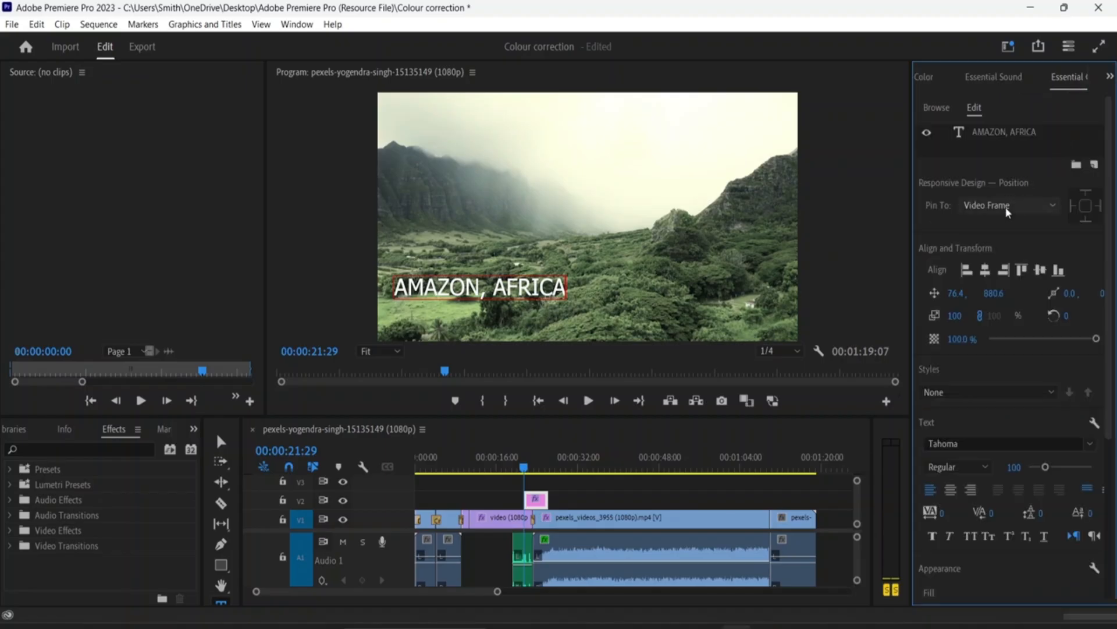
- Rewrite the title as two lines without the comma, "AMAZON" above "AFRICA"
{"action": "left_click", "coordinate": [1046, 133]}
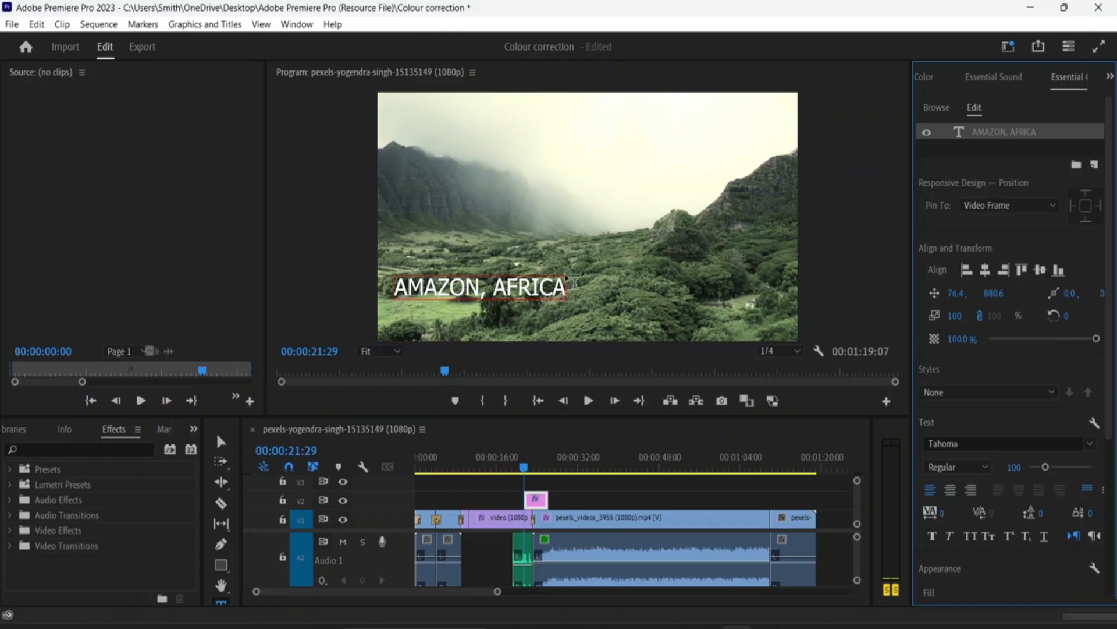
{"action": "double_click", "coordinate": [1035, 134]}
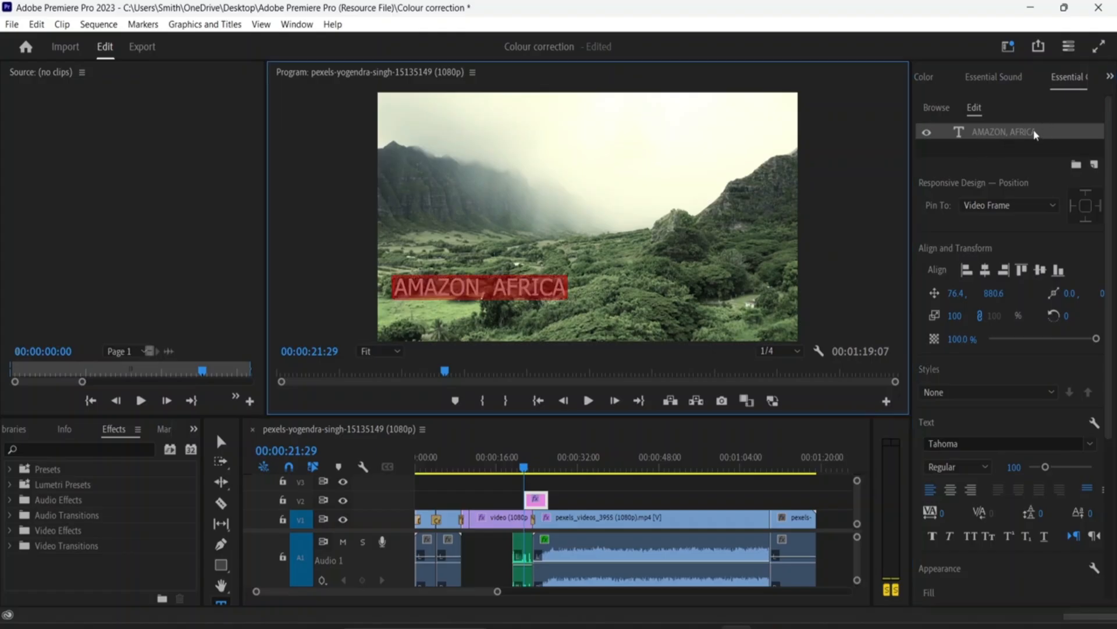
{"action": "left_click", "coordinate": [1004, 135]}
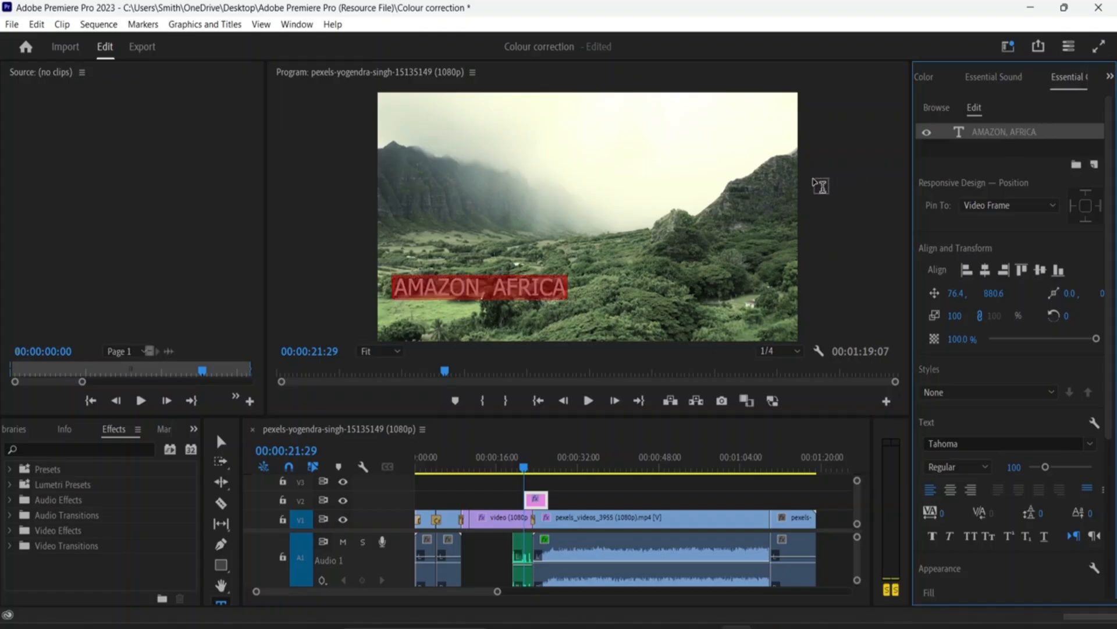
{"action": "left_click", "coordinate": [560, 289]}
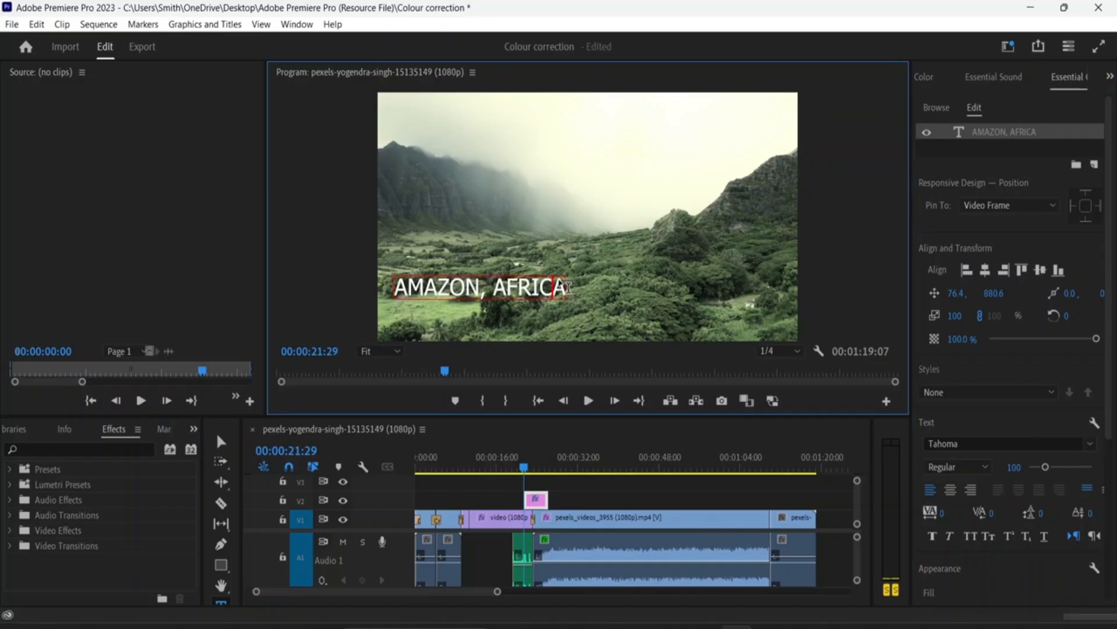
{"action": "key", "text": "BackSpace"}
{"action": "double_click", "coordinate": [546, 287]}
{"action": "key", "text": "BackSpace"}
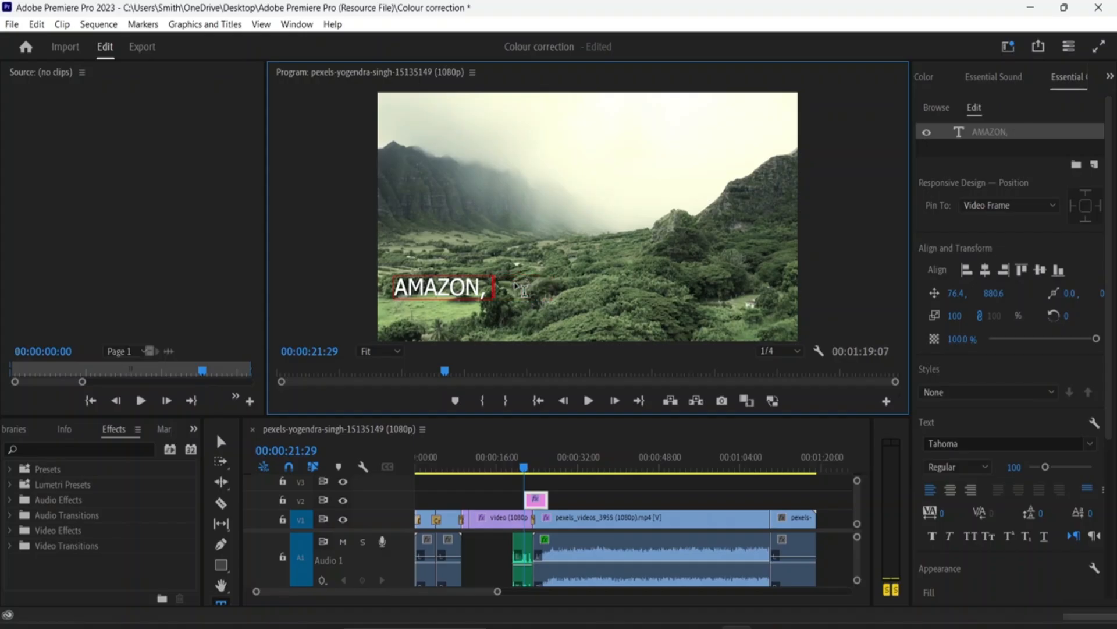
{"action": "key", "text": "BackSpace"}
{"action": "key", "text": "Return"}
{"action": "type", "text": "AFRICA"}
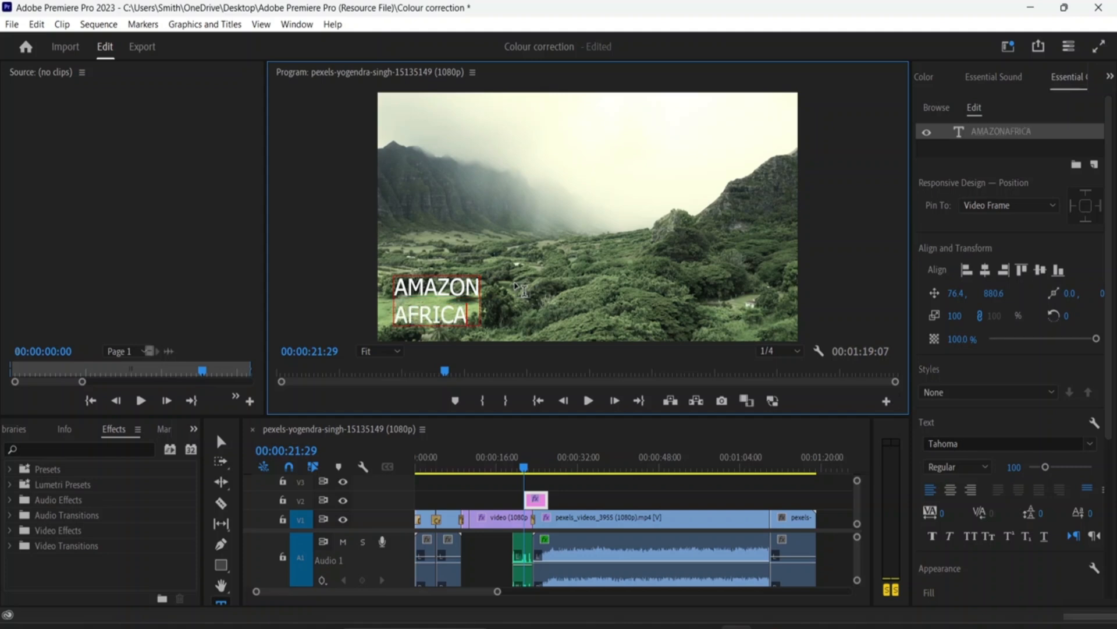
- Try centre and right text alignment on the whole two-line title, then restore left alignment
{"action": "left_click_drag", "start_coordinate": [468, 310], "coordinate": [387, 291]}
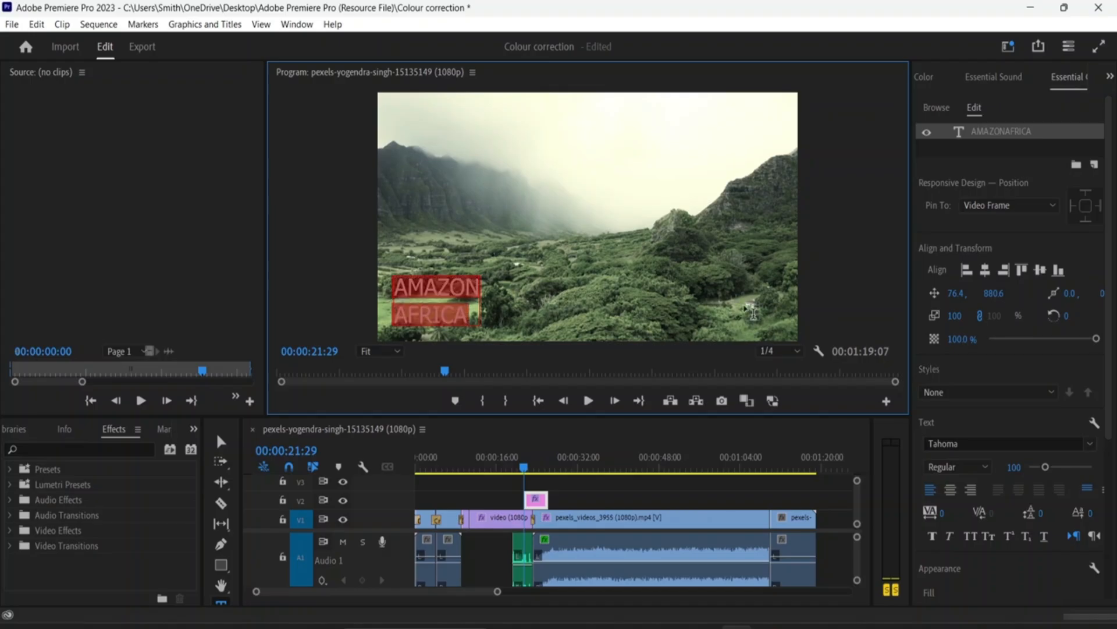
{"action": "left_click", "coordinate": [951, 488]}
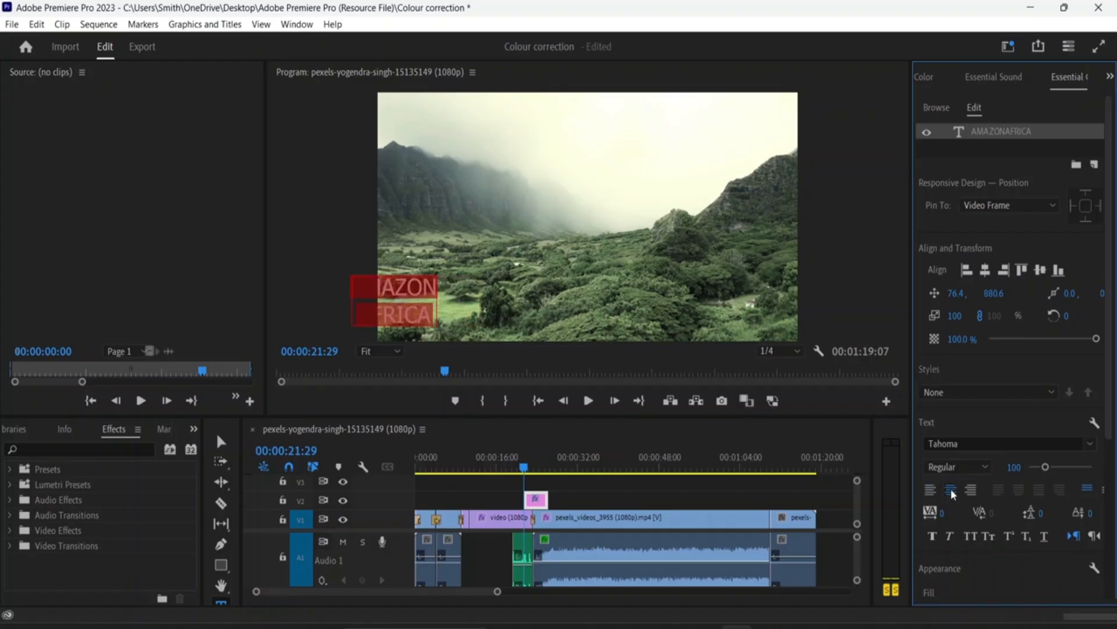
{"action": "left_click", "coordinate": [933, 490]}
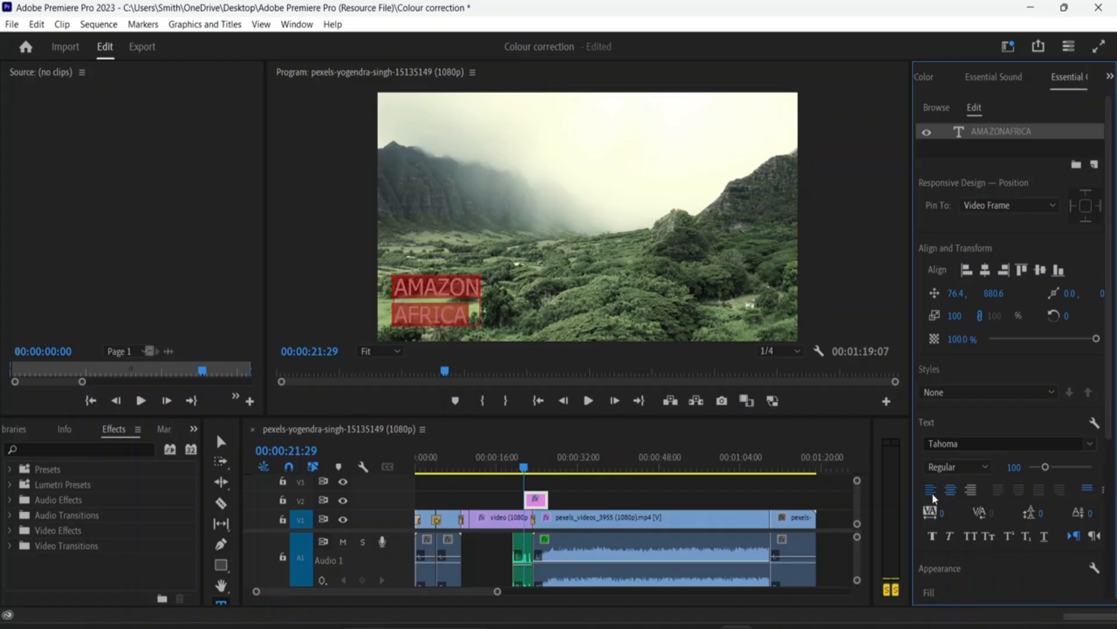
{"action": "left_click", "coordinate": [970, 490]}
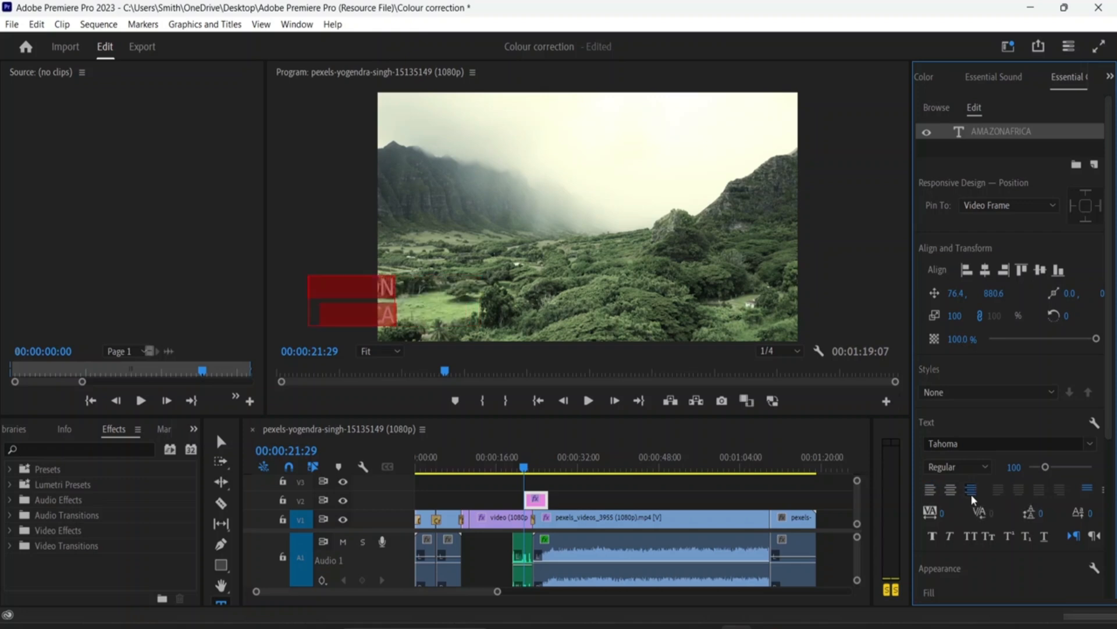
{"action": "left_click", "coordinate": [927, 490]}
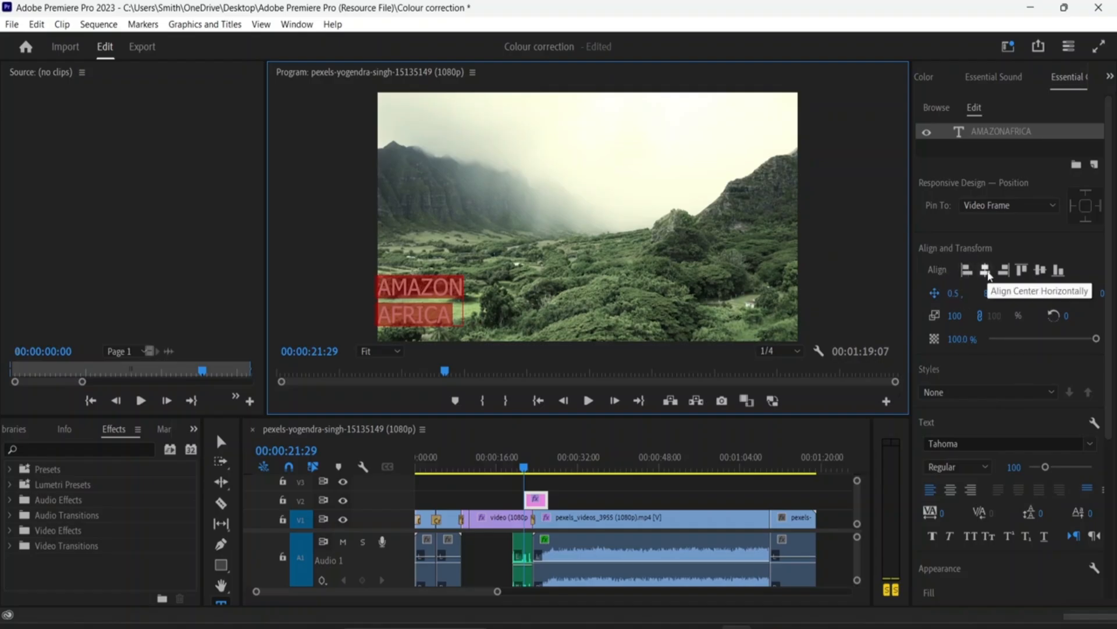
- Try the title at the frame's right edge, then centre it horizontally and align it with the frame's top edge
{"action": "left_click", "coordinate": [986, 271]}
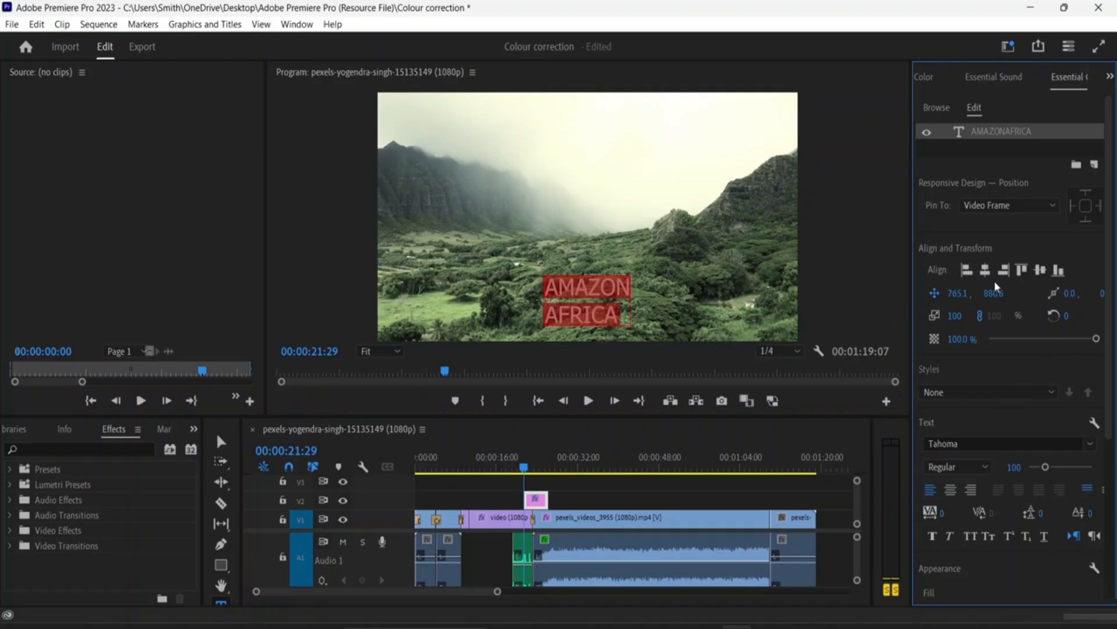
{"action": "left_click", "coordinate": [1004, 271]}
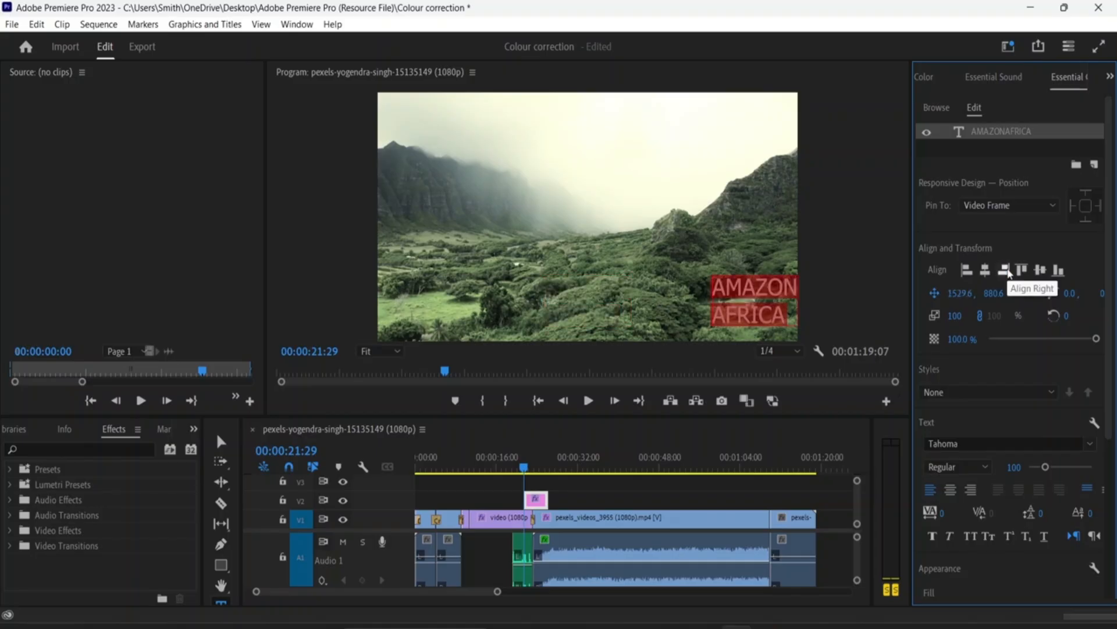
{"action": "left_click", "coordinate": [985, 271]}
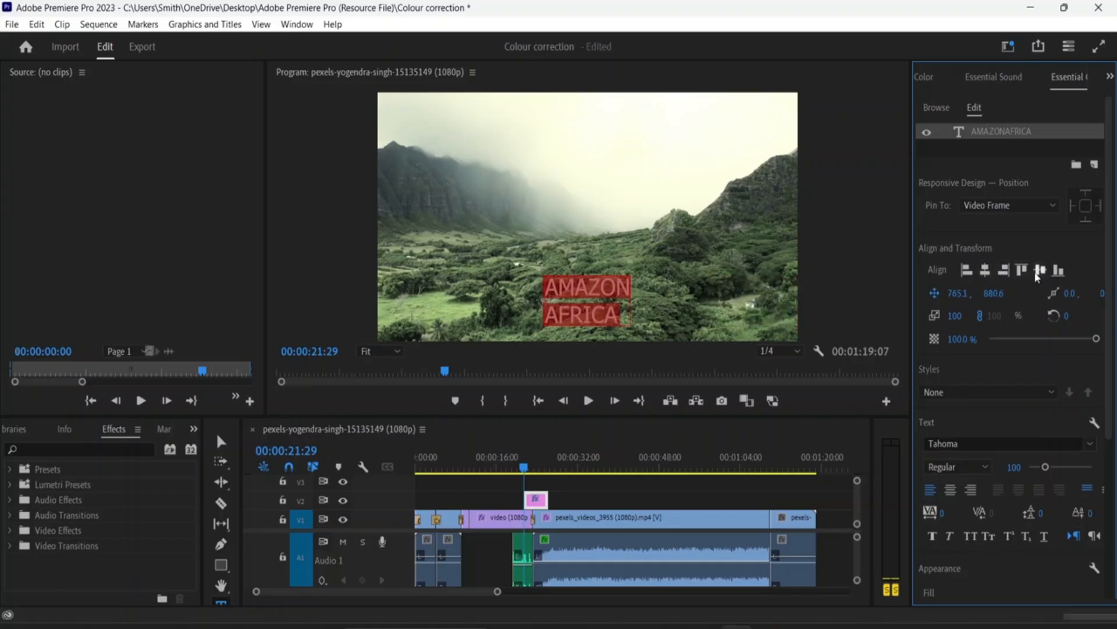
{"action": "left_click", "coordinate": [1021, 272]}
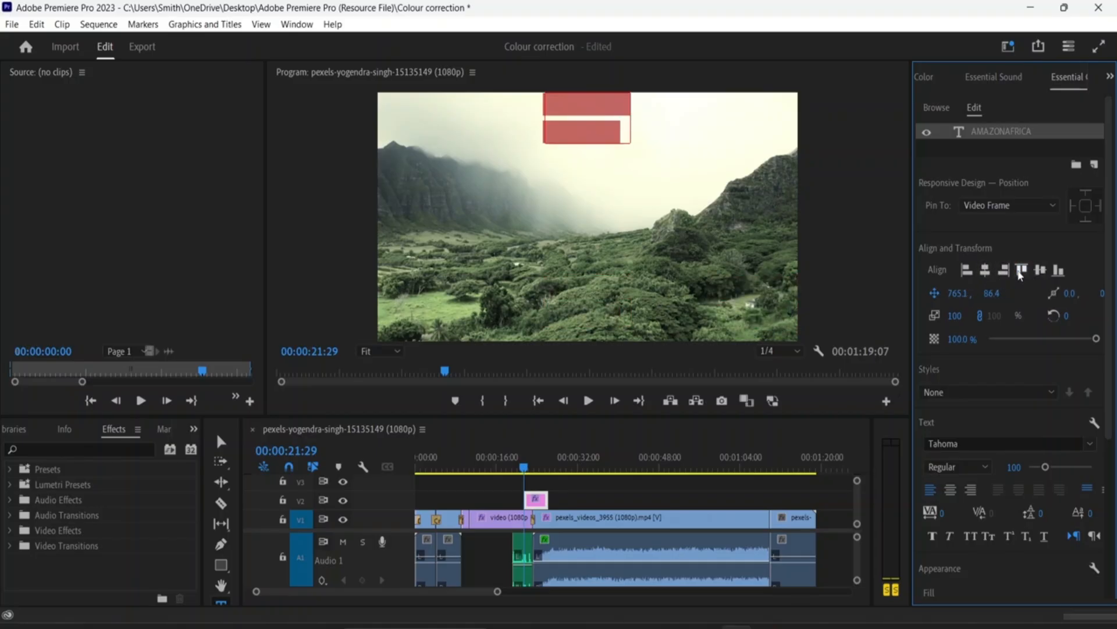
- Try aligning the two-line title with the frame's left edge, then centre it horizontally again
{"action": "left_click", "coordinate": [986, 271]}
{"action": "left_click", "coordinate": [986, 271]}
{"action": "left_click", "coordinate": [968, 271]}
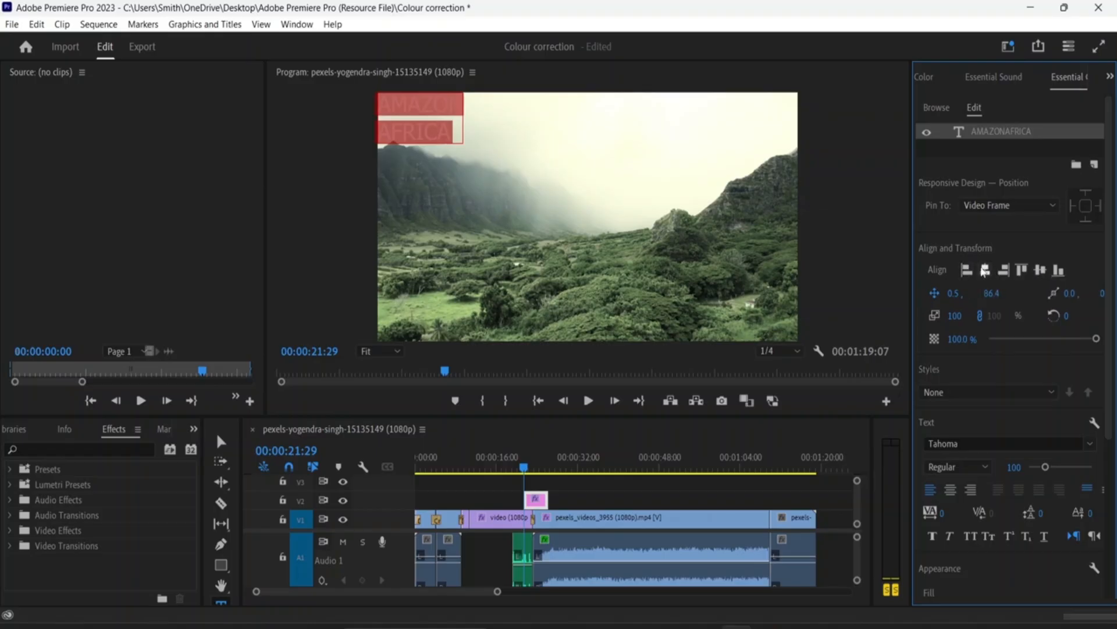
{"action": "left_click", "coordinate": [985, 271]}
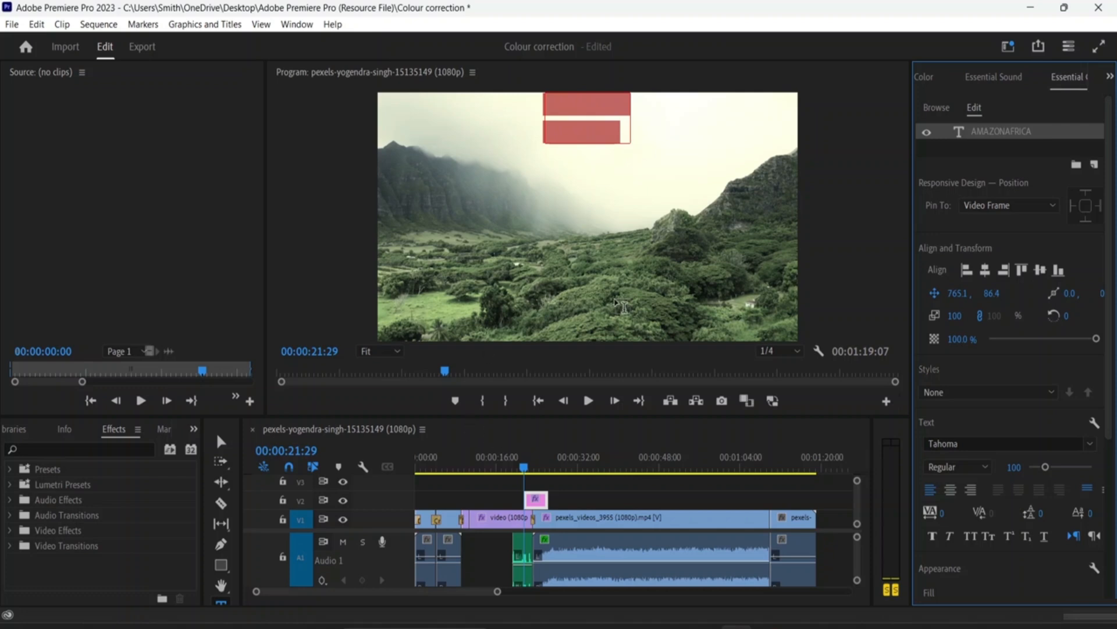
- Enlarge the title to about 129% scale with the Selection tool and move it to about 725.0, 172.4
{"action": "left_click", "coordinate": [288, 482]}
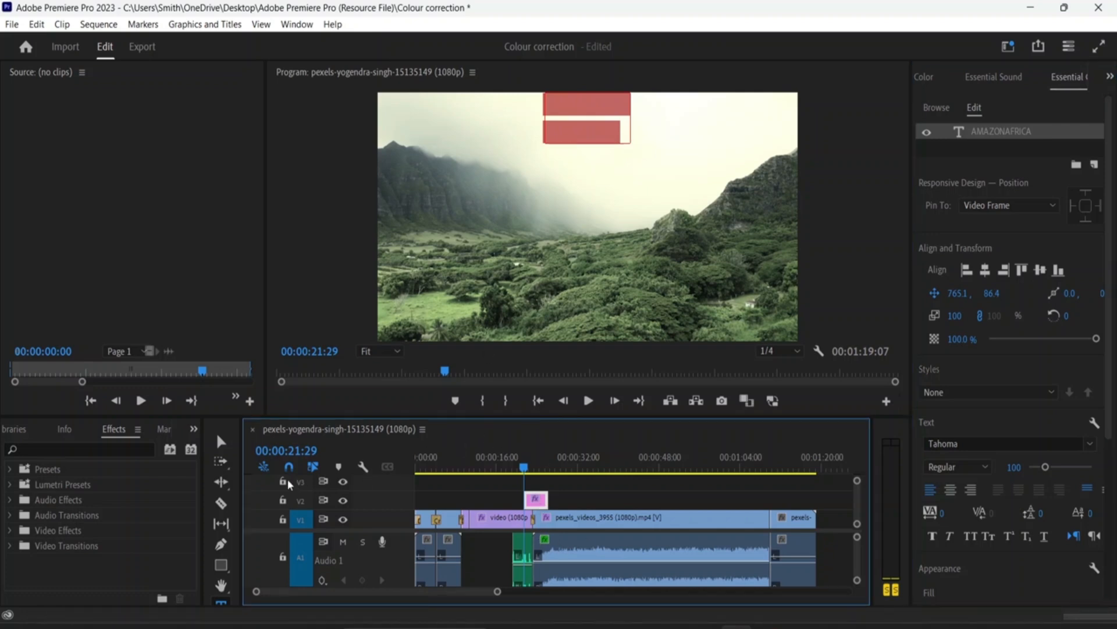
{"action": "left_click", "coordinate": [221, 442]}
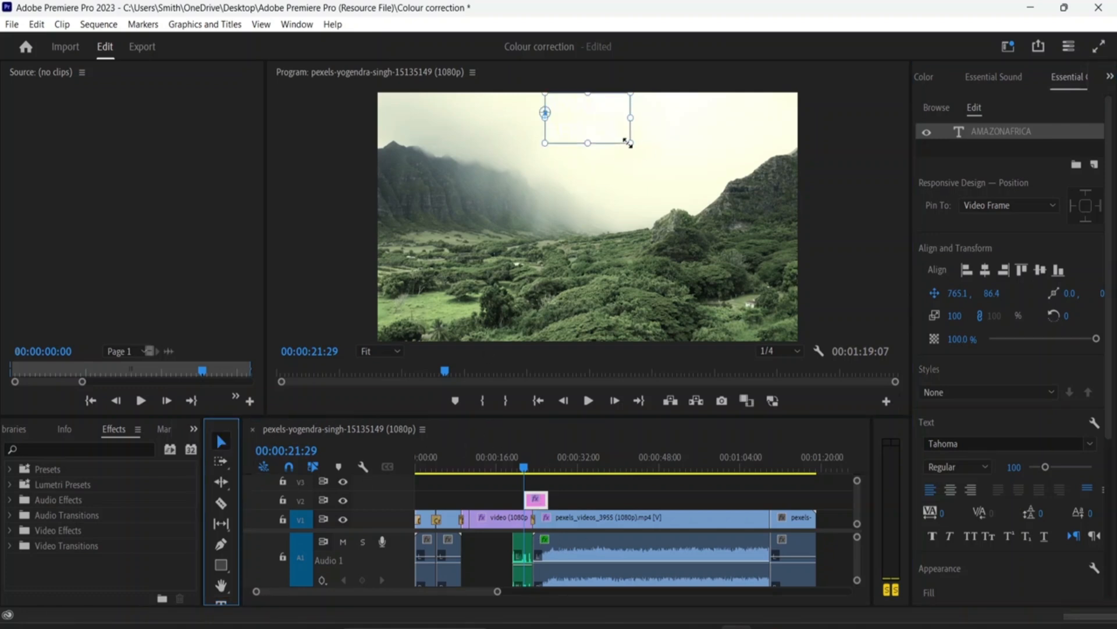
{"action": "left_click_drag", "start_coordinate": [629, 142], "coordinate": [639, 161]}
{"action": "left_click_drag", "start_coordinate": [619, 117], "coordinate": [613, 141]}
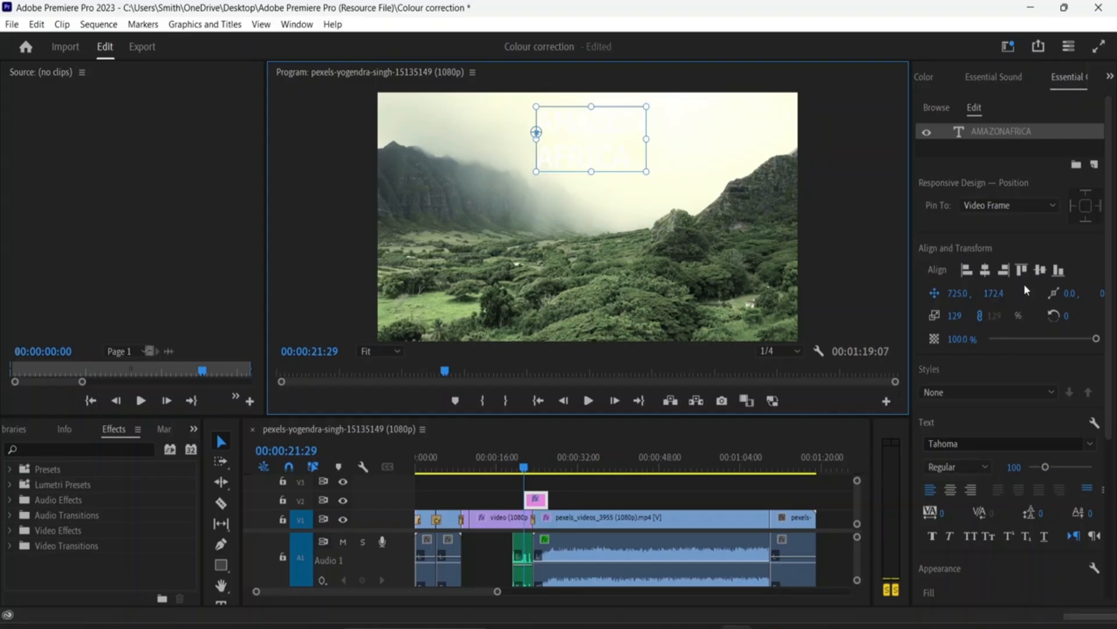
- Change the title's fill to a very dark red, 200F0F
{"action": "scroll", "coordinate": [1024, 284], "scroll_direction": "down", "scroll_amount": 3}
{"action": "scroll", "coordinate": [1024, 284], "scroll_direction": "down", "scroll_amount": 4}
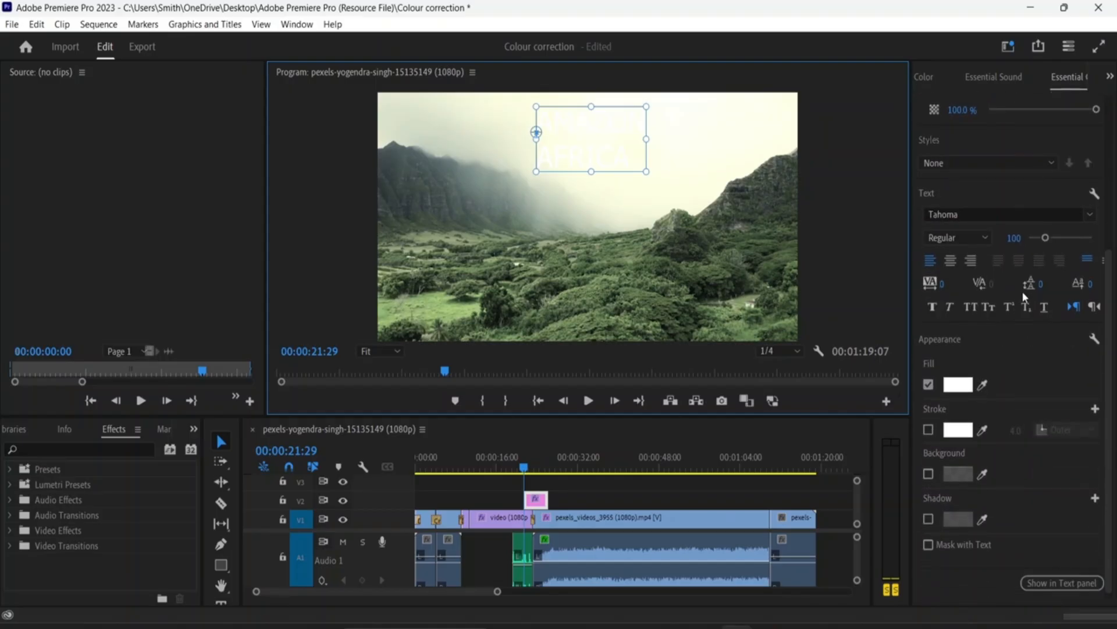
{"action": "left_click", "coordinate": [957, 385]}
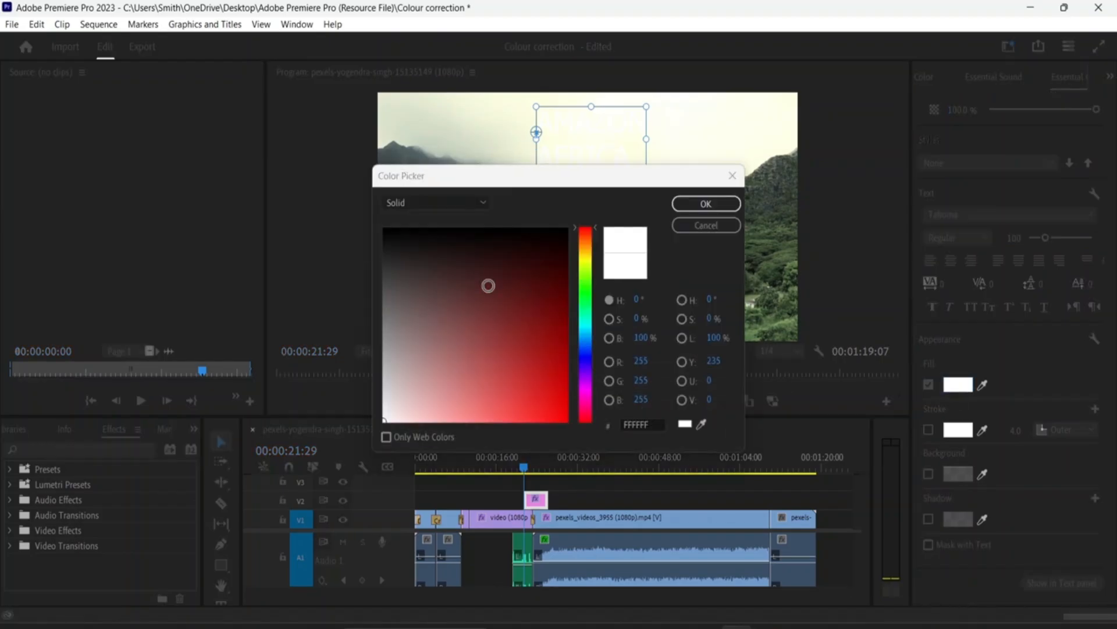
{"action": "left_click", "coordinate": [484, 250]}
{"action": "left_click", "coordinate": [483, 251]}
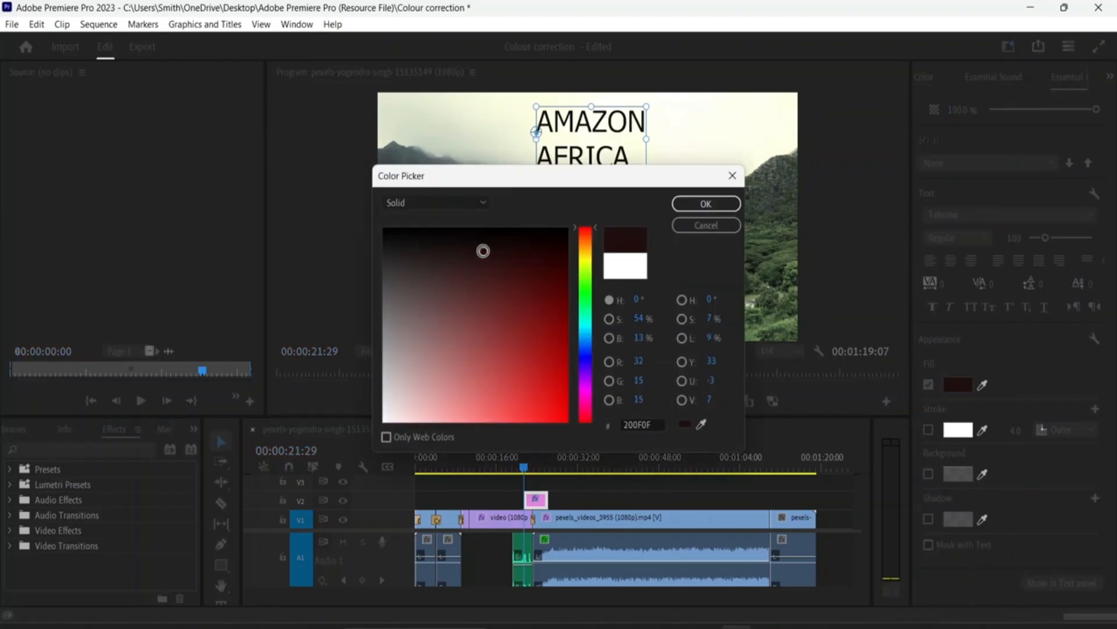
{"action": "left_click", "coordinate": [706, 204]}
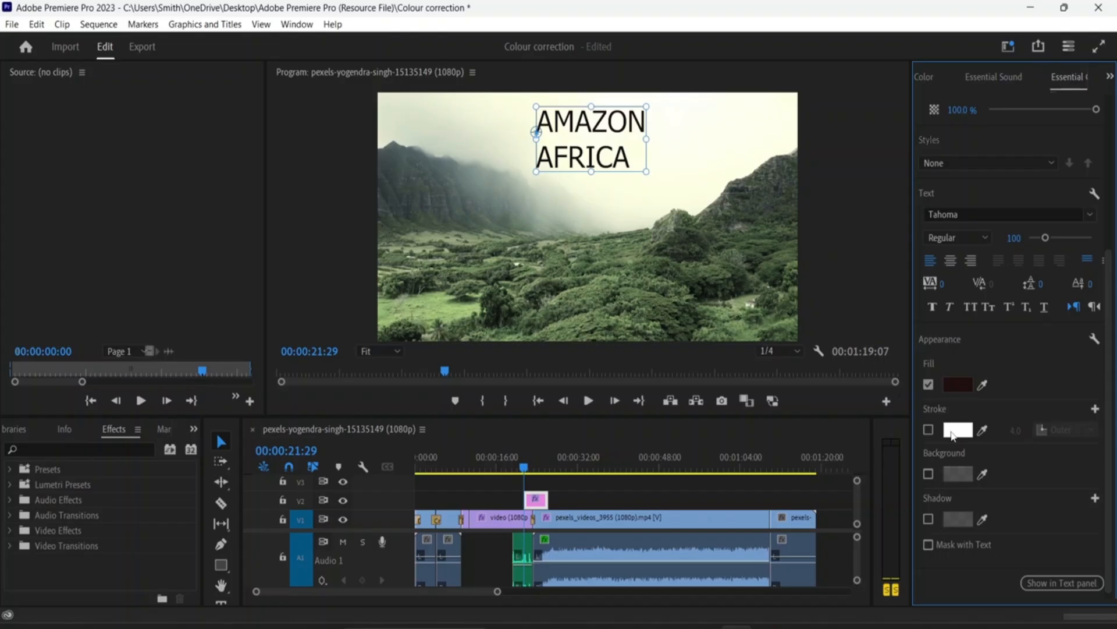
- Enable a stroke on the title and set its colour to dark red, 762020
{"action": "left_click", "coordinate": [928, 429]}
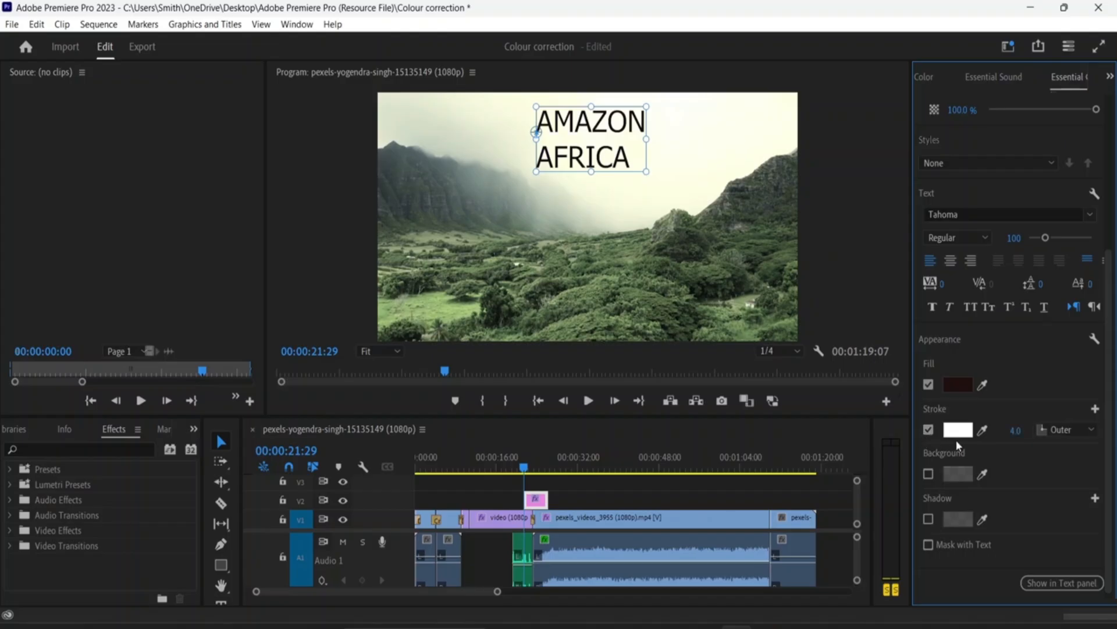
{"action": "left_click", "coordinate": [958, 430]}
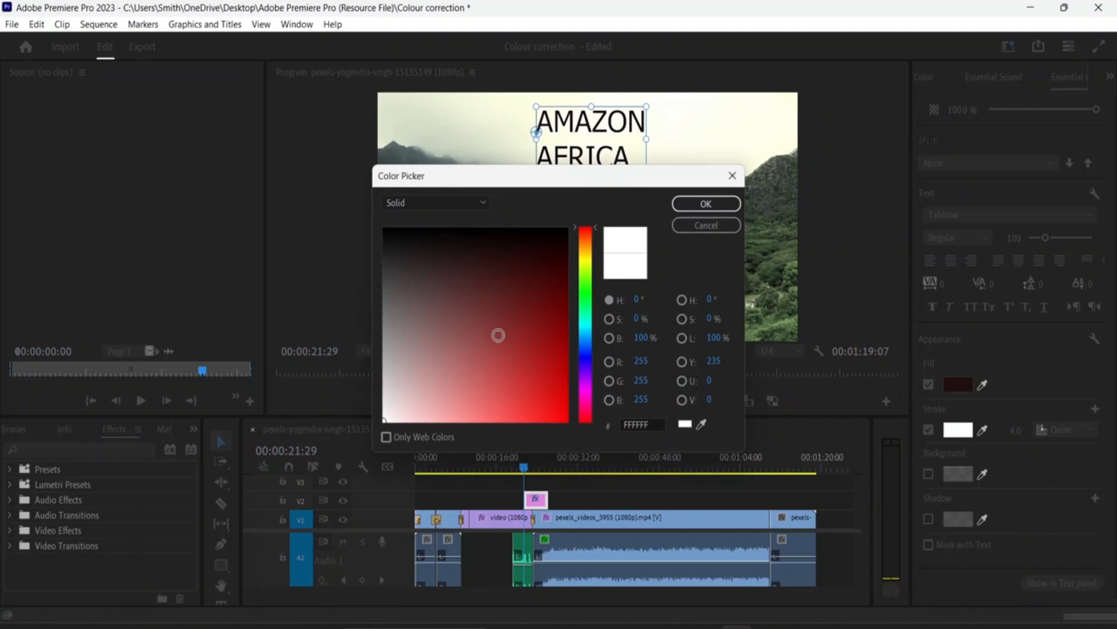
{"action": "left_click", "coordinate": [518, 315]}
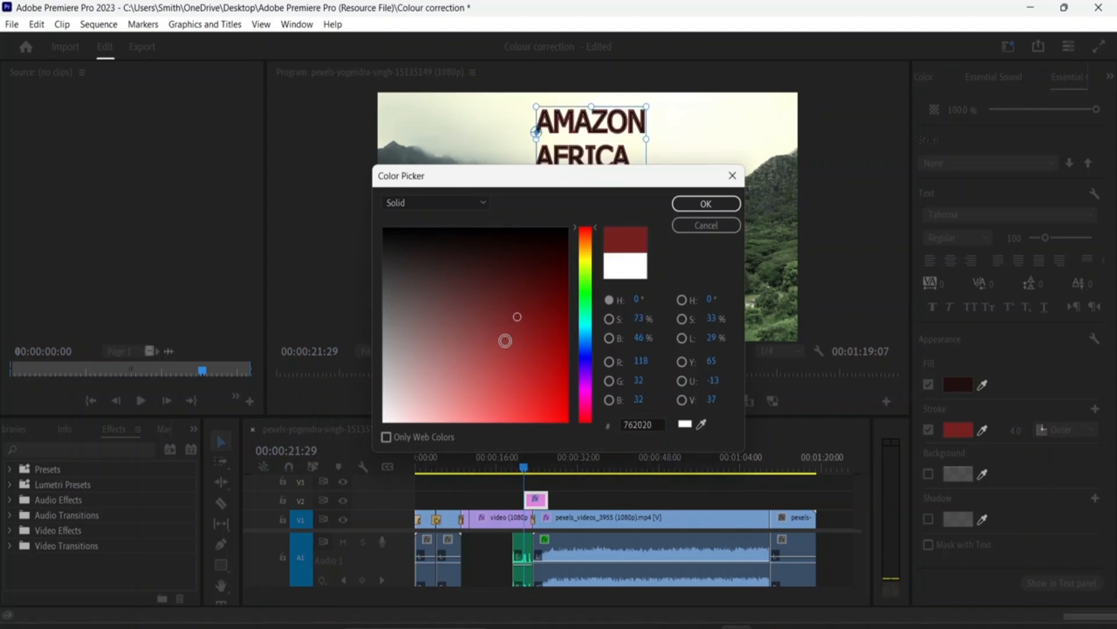
{"action": "left_click", "coordinate": [706, 203]}
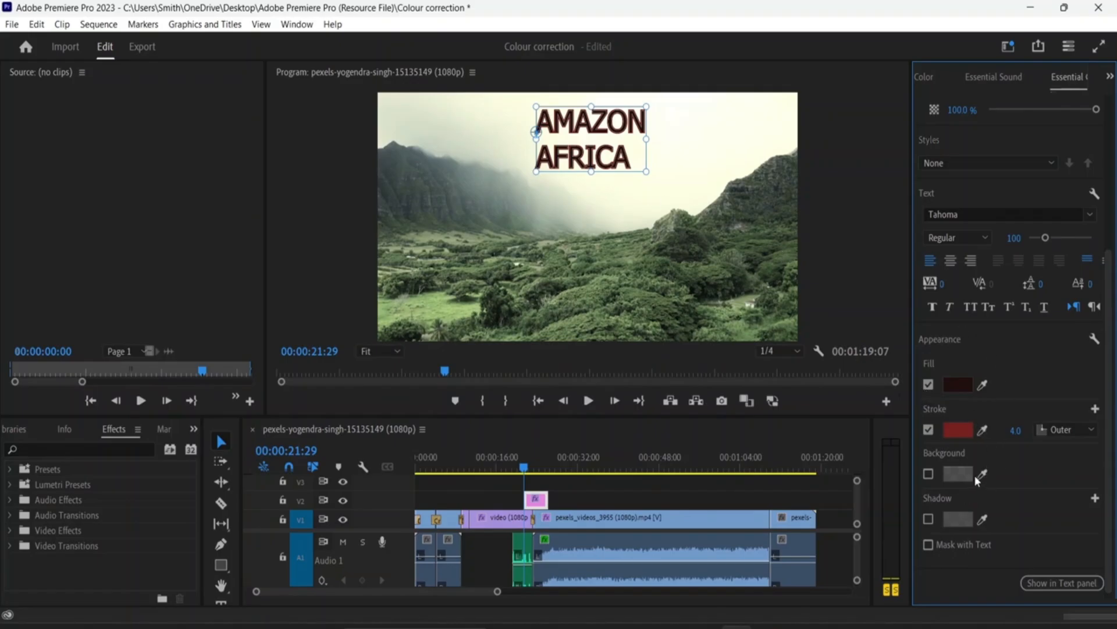
- Set the horizontal anchor point of the title to -4.0
{"action": "scroll", "coordinate": [974, 475], "scroll_direction": "up", "scroll_amount": 3}
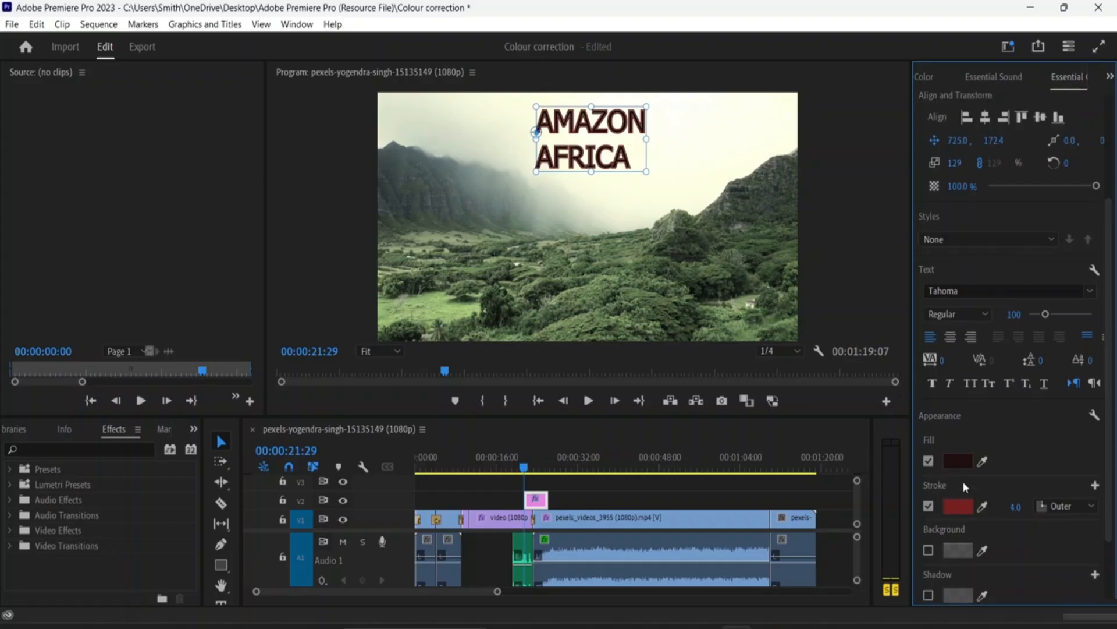
{"action": "scroll", "coordinate": [964, 477], "scroll_direction": "down", "scroll_amount": 3}
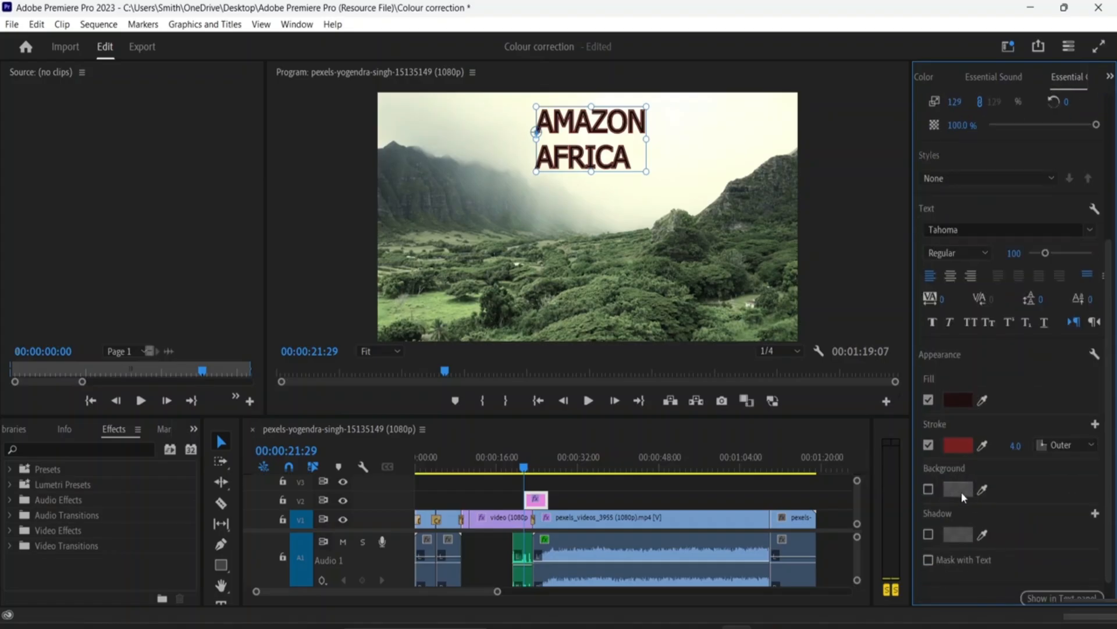
{"action": "scroll", "coordinate": [1007, 365], "scroll_direction": "up", "scroll_amount": 3}
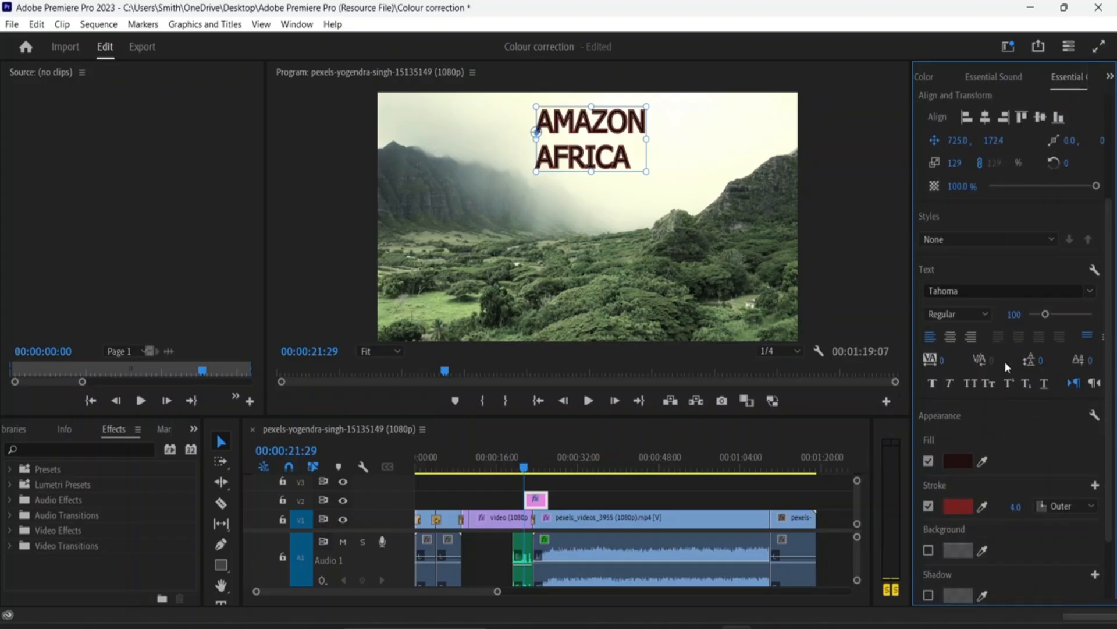
{"action": "scroll", "coordinate": [1006, 366], "scroll_direction": "up", "scroll_amount": 2}
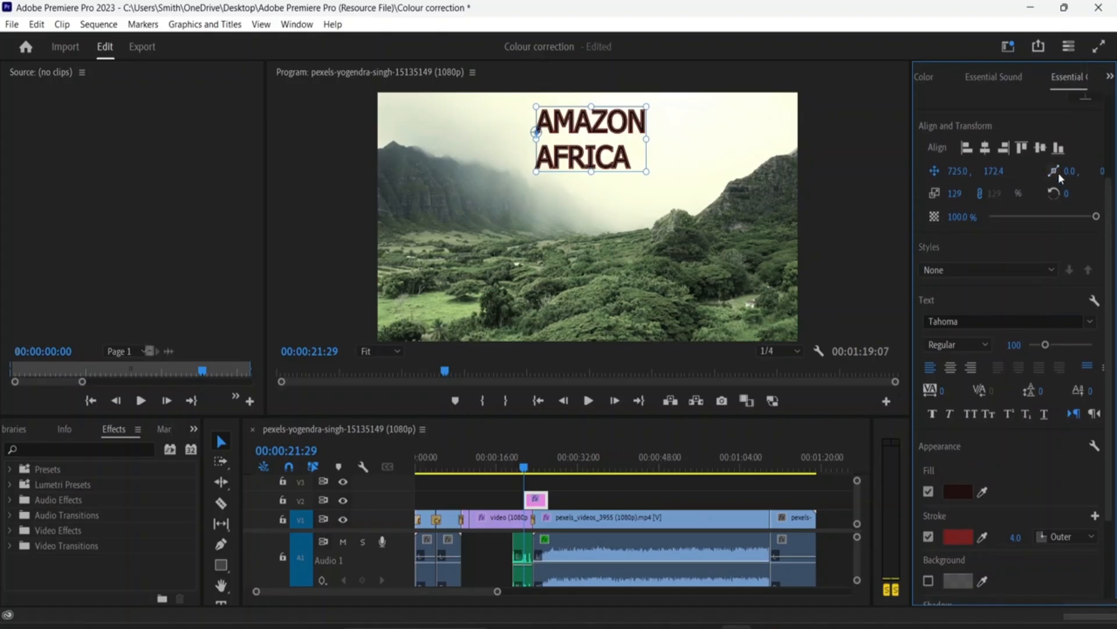
{"action": "left_click_drag", "start_coordinate": [1070, 172], "coordinate": [1068, 173]}
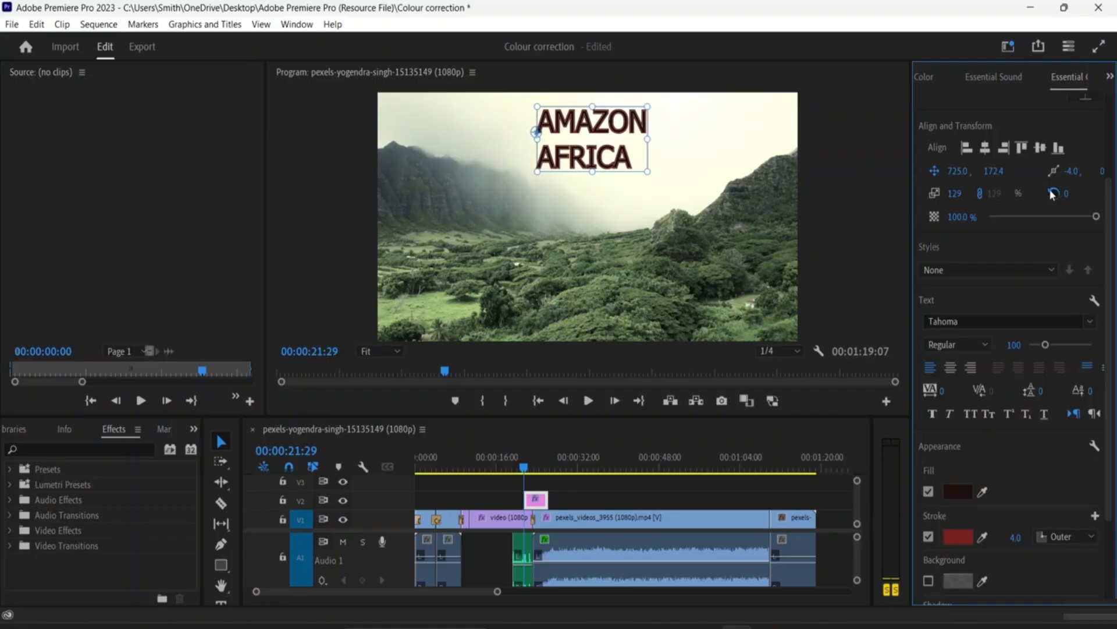
- Try rotating the title by 26°, then reset its rotation to 0°
{"action": "left_click", "coordinate": [1053, 194]}
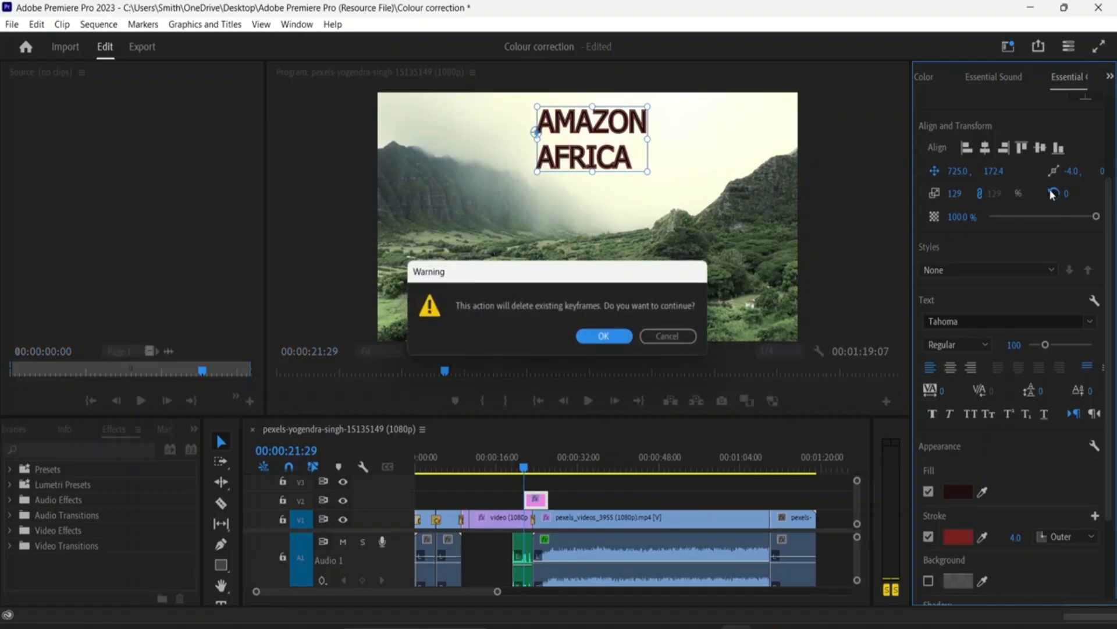
{"action": "left_click", "coordinate": [677, 338]}
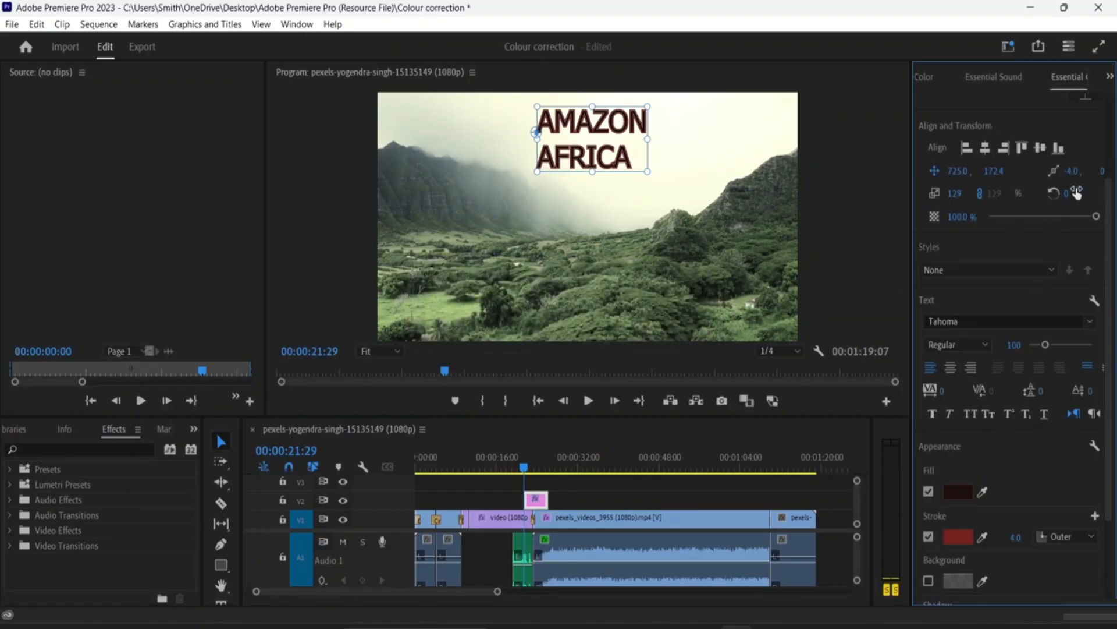
{"action": "left_click_drag", "start_coordinate": [1066, 193], "coordinate": [1096, 193]}
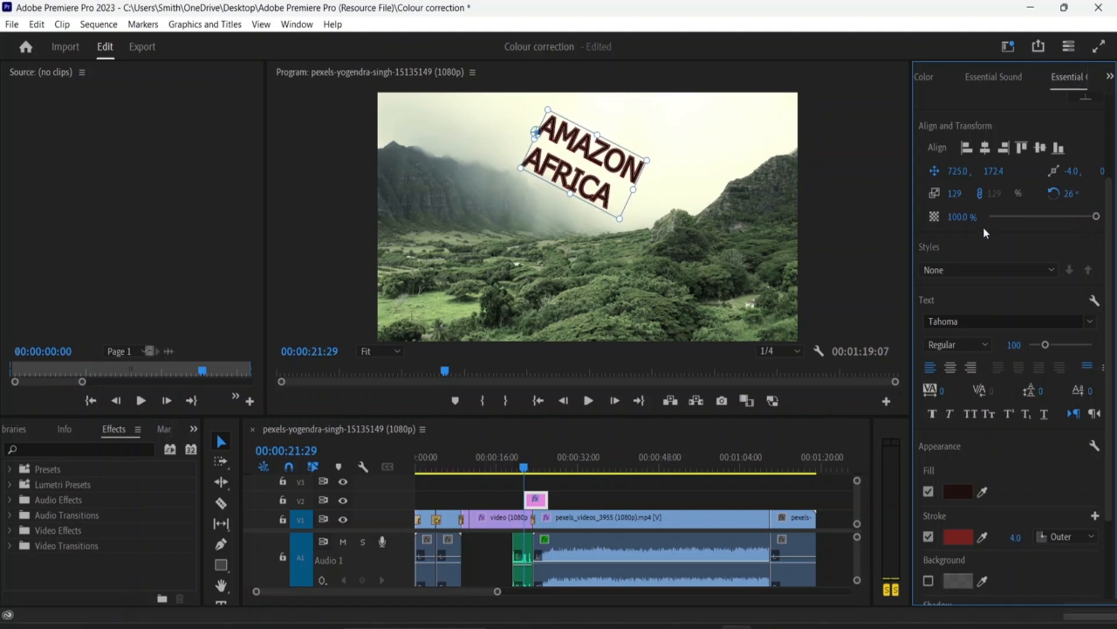
{"action": "left_click", "coordinate": [1069, 194]}
{"action": "type", "text": "0"}
{"action": "key", "text": "Return"}
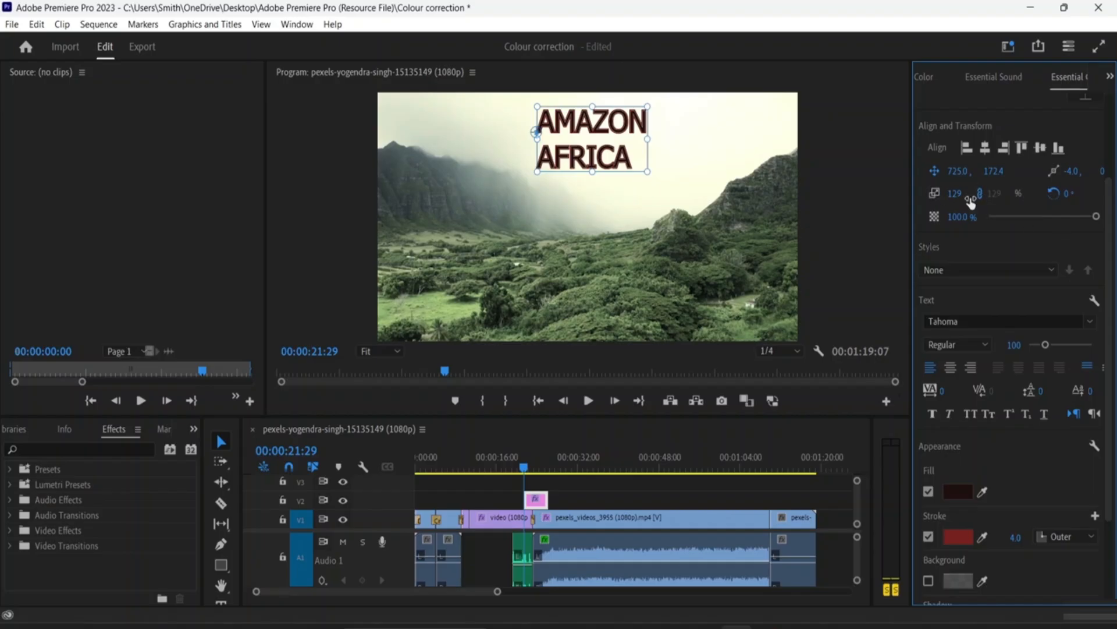
- Try scaling the title to 155% with an independent width of 163%, then link both scale values again
{"action": "left_click_drag", "start_coordinate": [955, 198], "coordinate": [1059, 161]}
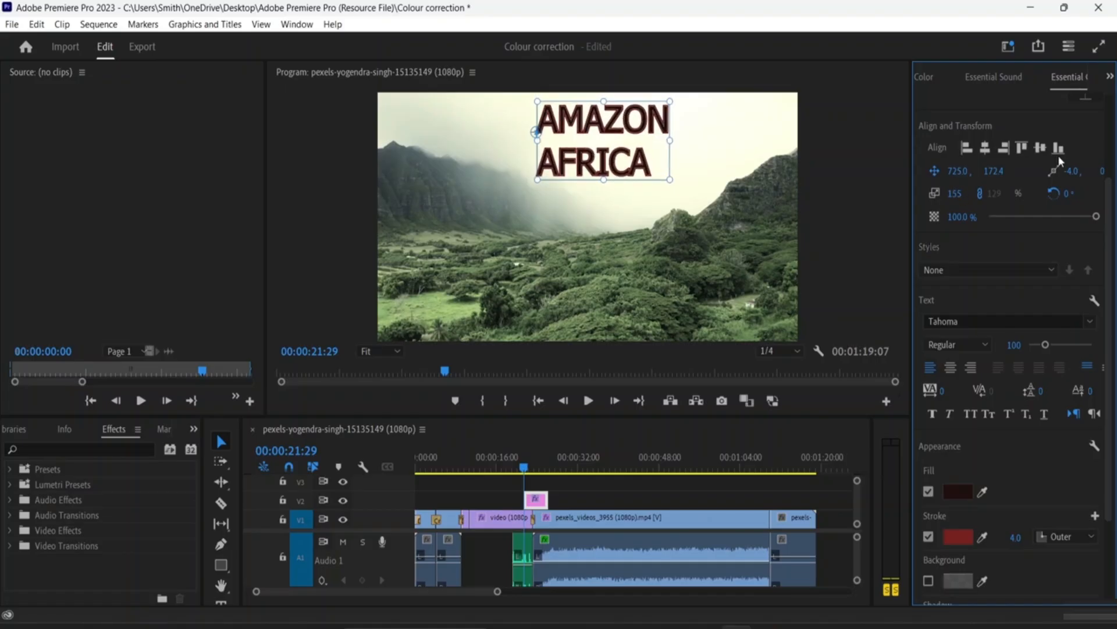
{"action": "left_click", "coordinate": [980, 194]}
{"action": "left_click_drag", "start_coordinate": [998, 194], "coordinate": [1038, 194]}
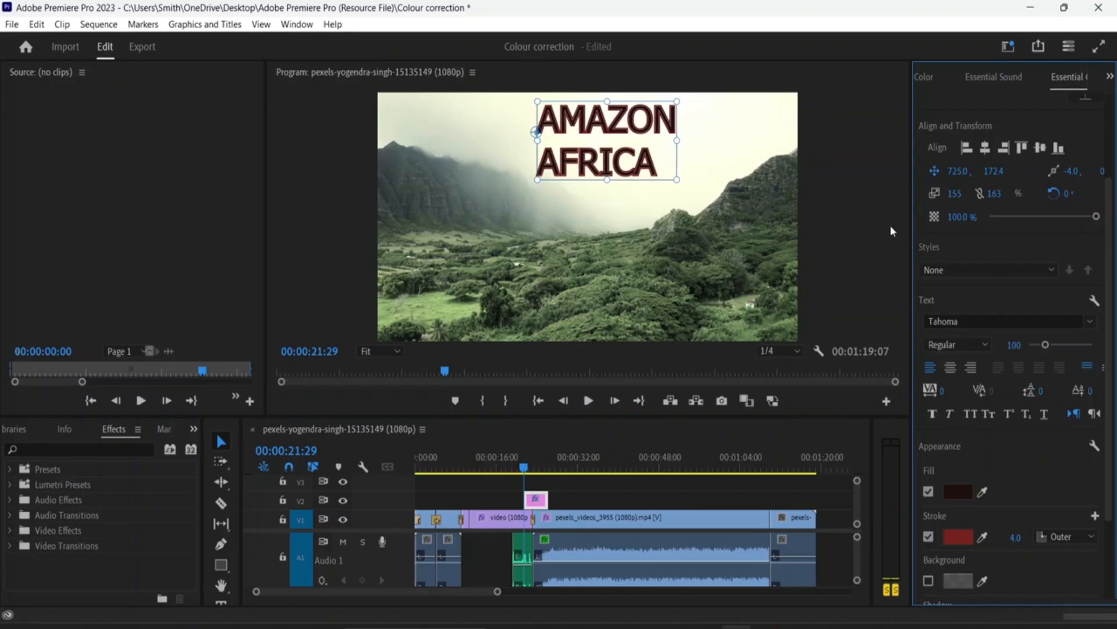
{"action": "left_click", "coordinate": [980, 195]}
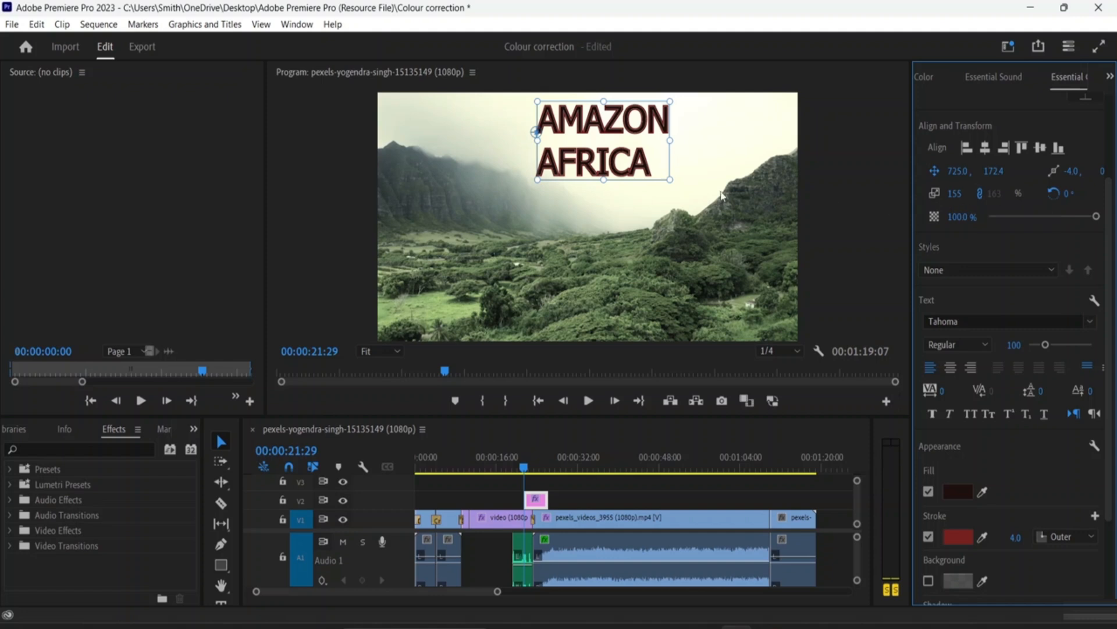
- Scale the title uniformly to 162% and move it to about 818.0, 209.4
{"action": "mouse_move", "coordinate": [667, 178]}
{"action": "left_mouse_down"}
{"action": "mouse_move", "coordinate": [687, 195]}
{"action": "mouse_move", "coordinate": [648, 174]}
{"action": "mouse_move", "coordinate": [686, 187]}
{"action": "left_mouse_up"}
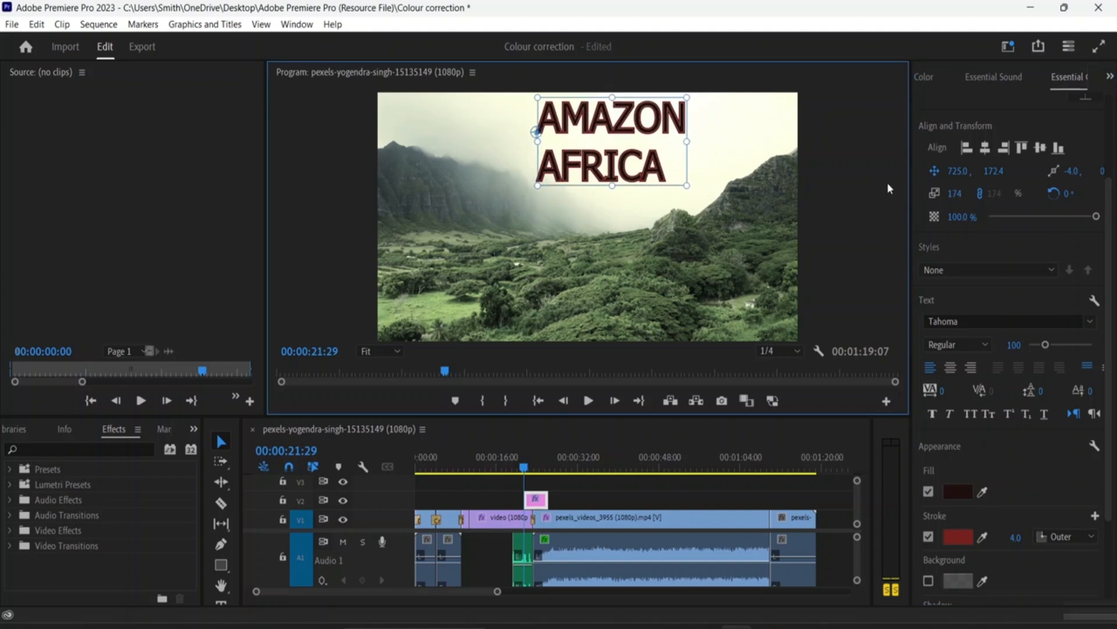
{"action": "left_click_drag", "start_coordinate": [955, 193], "coordinate": [942, 193]}
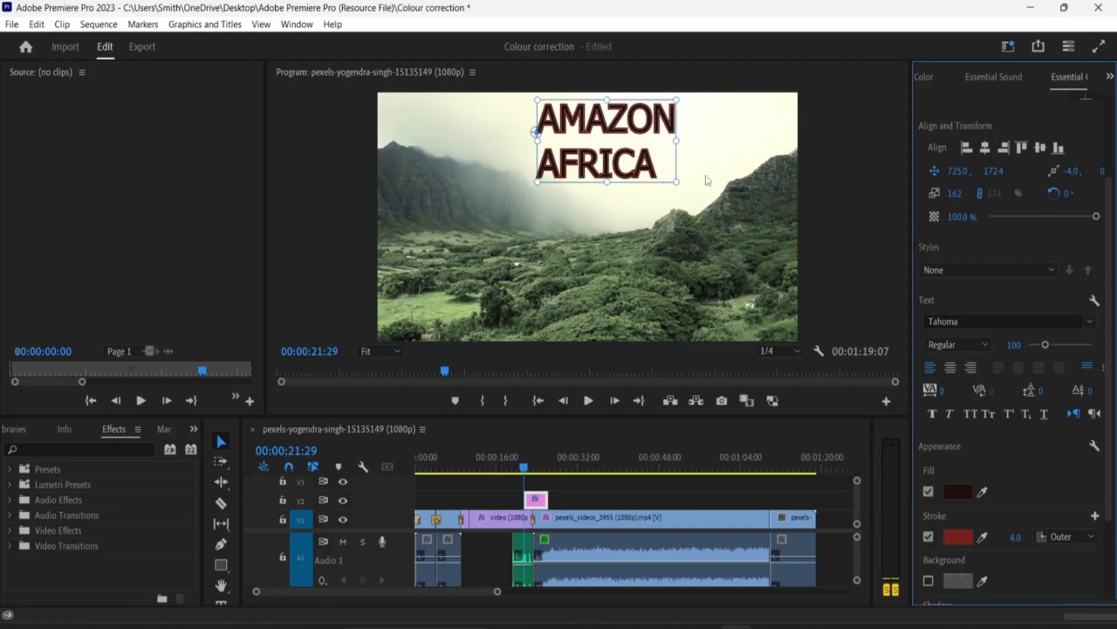
{"action": "left_click_drag", "start_coordinate": [638, 156], "coordinate": [658, 165]}
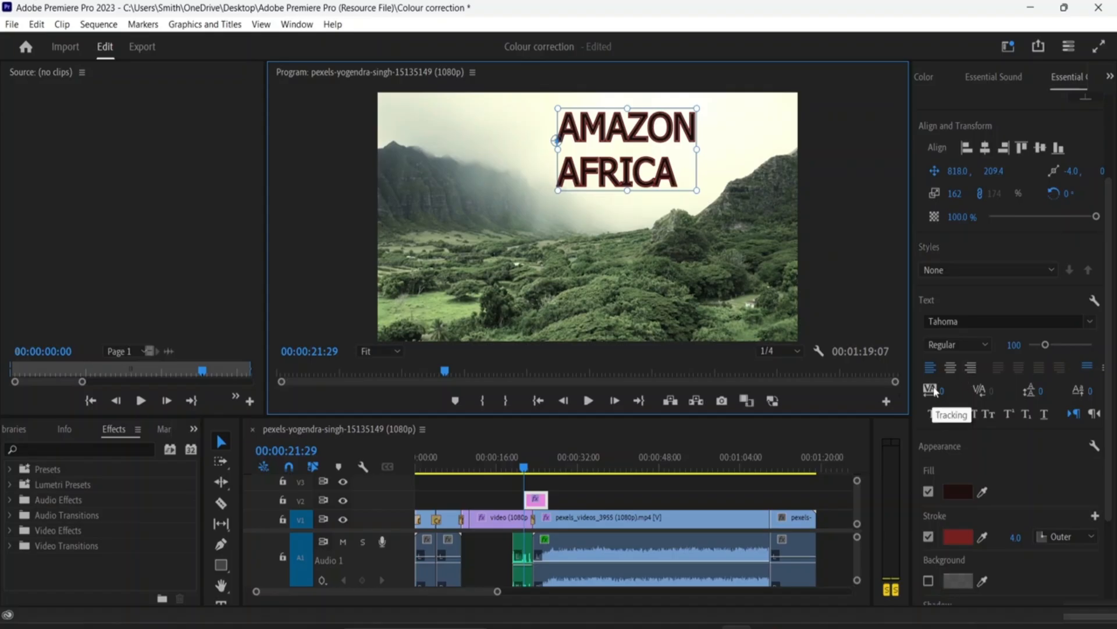
- Set the title's tracking to 94 and its leading to 16
{"action": "left_click_drag", "start_coordinate": [938, 390], "coordinate": [1007, 390]}
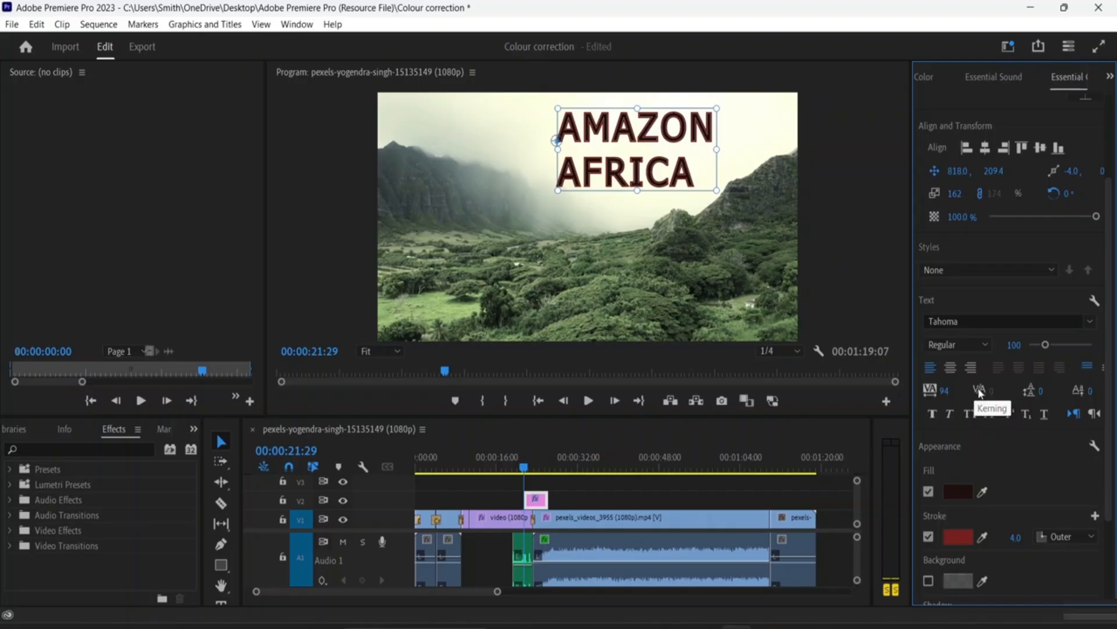
{"action": "left_click", "coordinate": [694, 185]}
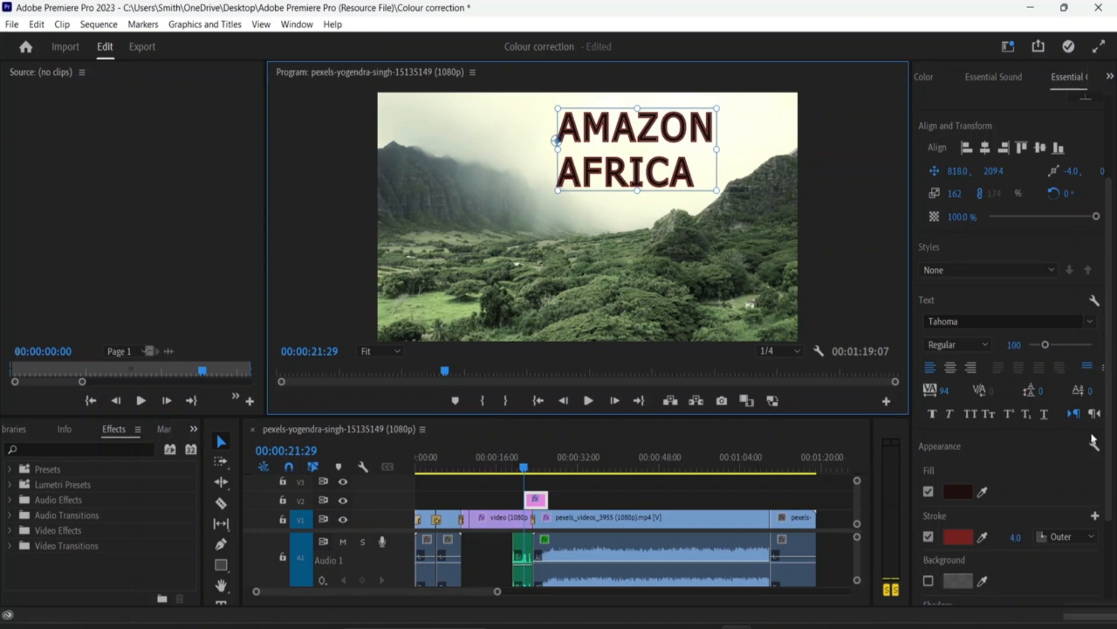
{"action": "left_click_drag", "start_coordinate": [1031, 395], "coordinate": [1042, 394]}
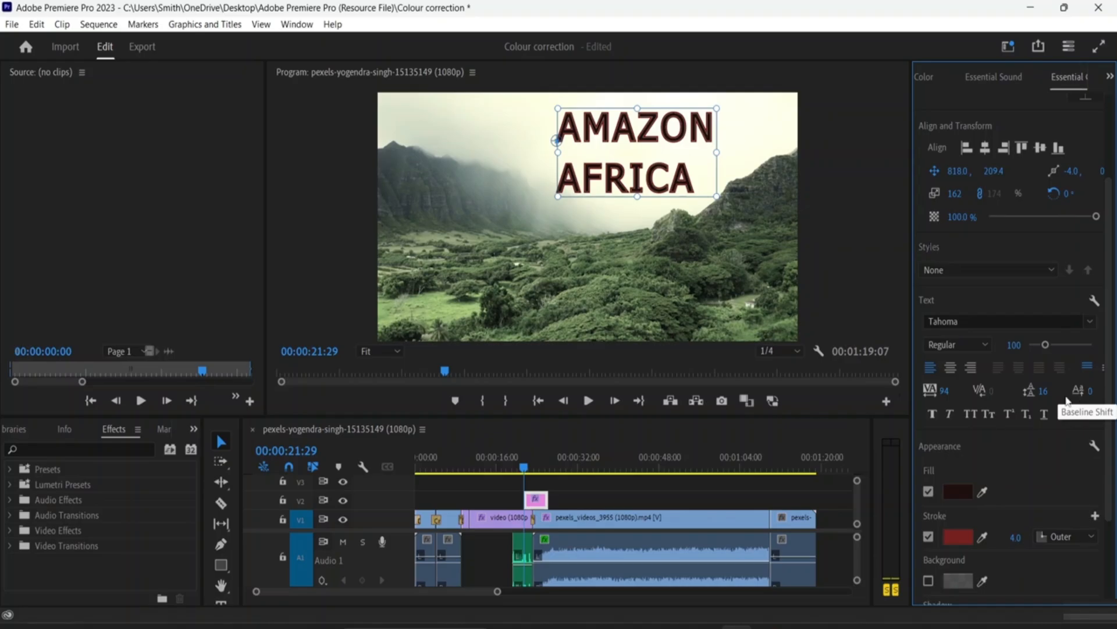
{"action": "left_click", "coordinate": [694, 185]}
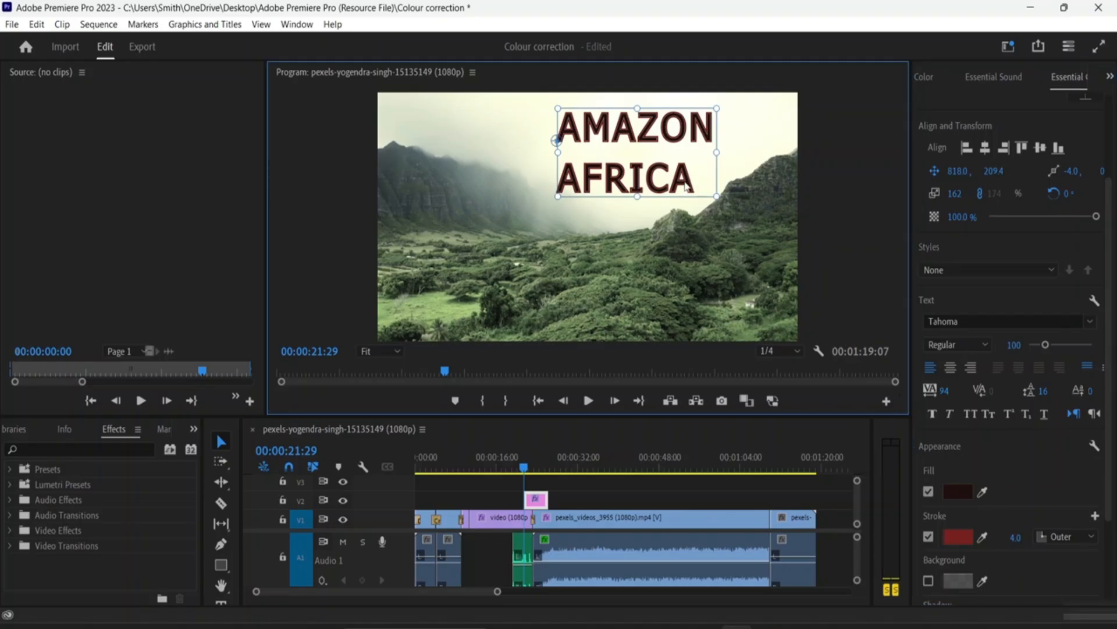
- Move the playhead to 00:00:22:21 and raise the final A of AFRICA with a baseline shift of 21
{"action": "left_click", "coordinate": [527, 475]}
{"action": "left_click_drag", "start_coordinate": [527, 470], "coordinate": [524, 472]}
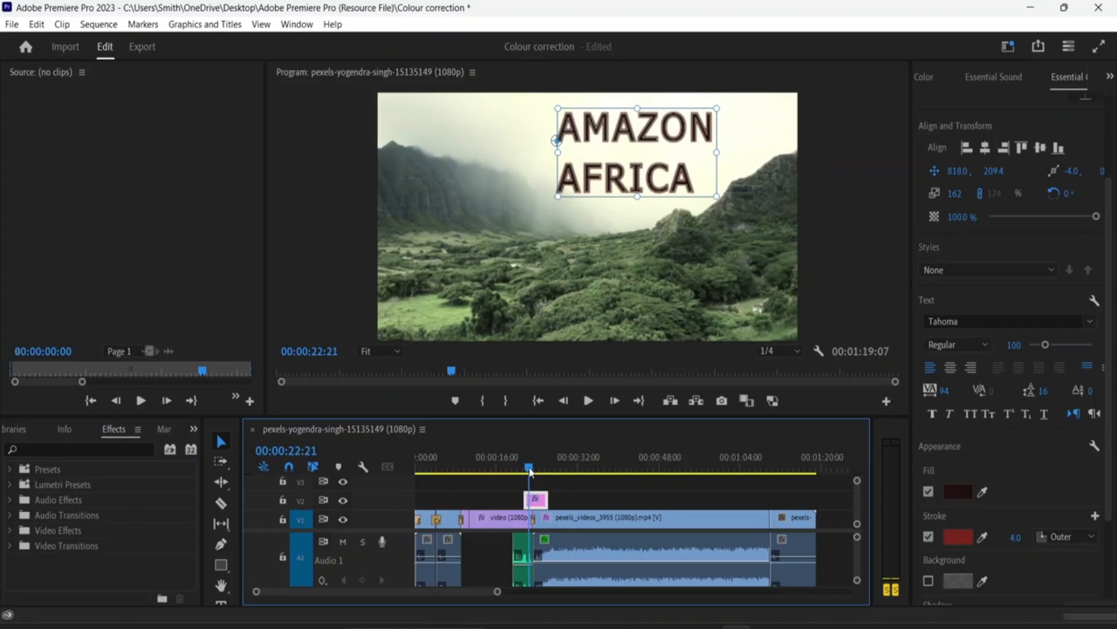
{"action": "left_click", "coordinate": [695, 186]}
{"action": "double_click", "coordinate": [695, 186]}
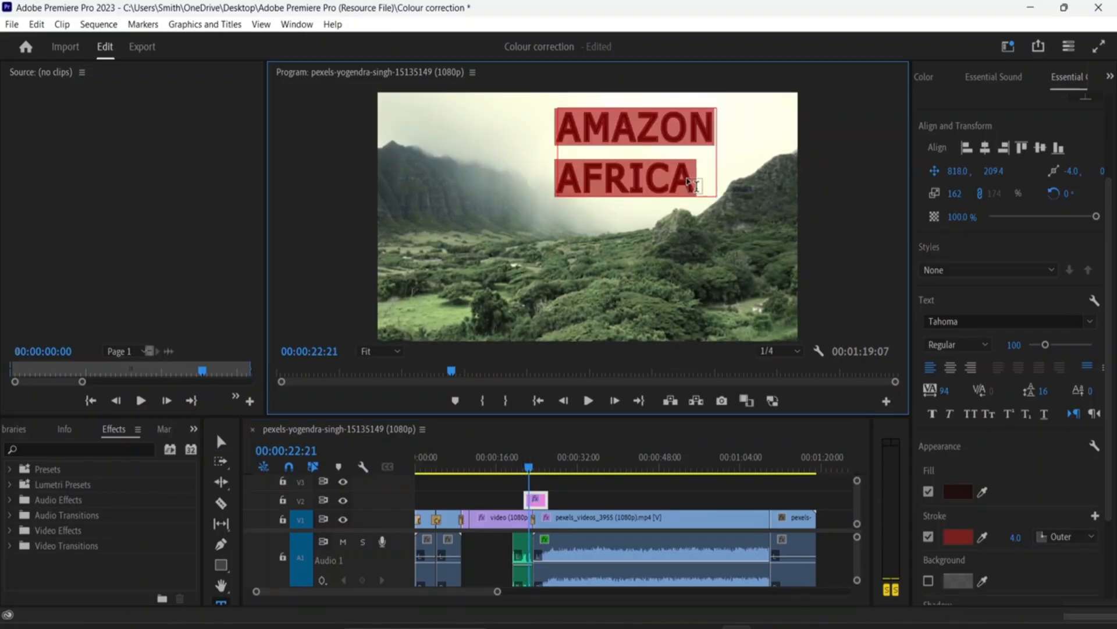
{"action": "left_click", "coordinate": [696, 180]}
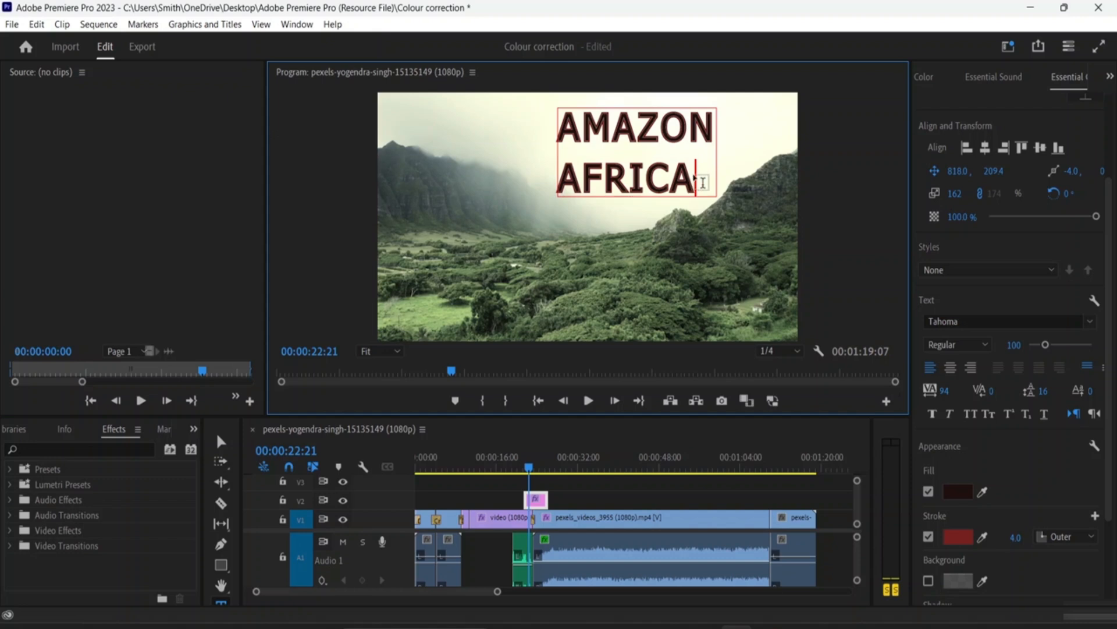
{"action": "key", "text": "shift+Left"}
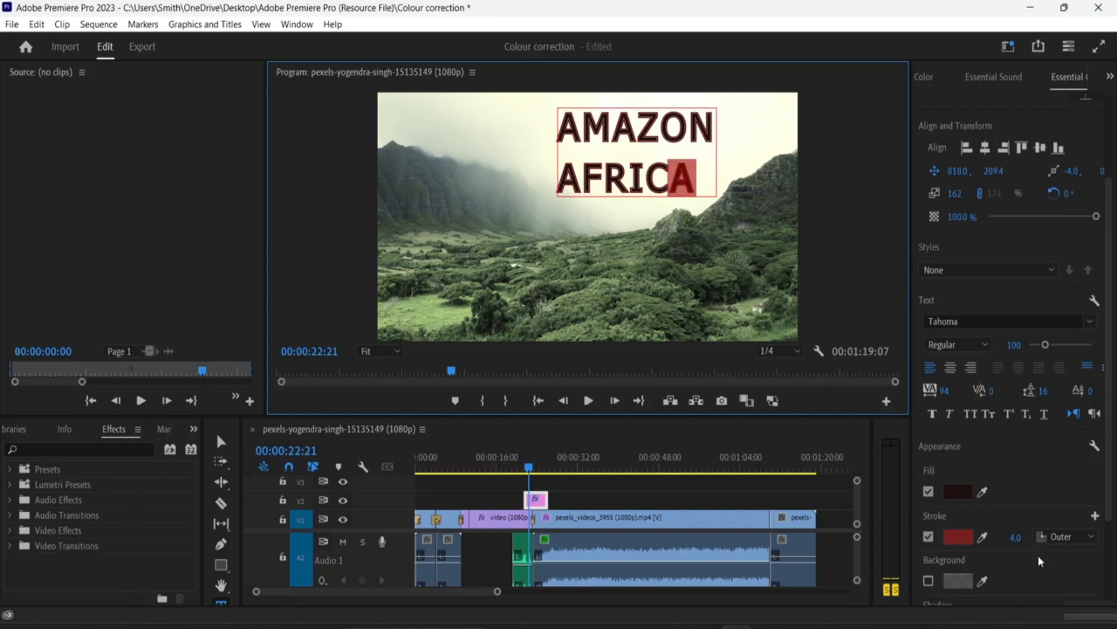
{"action": "scroll", "coordinate": [974, 543], "scroll_direction": "down", "scroll_amount": 2}
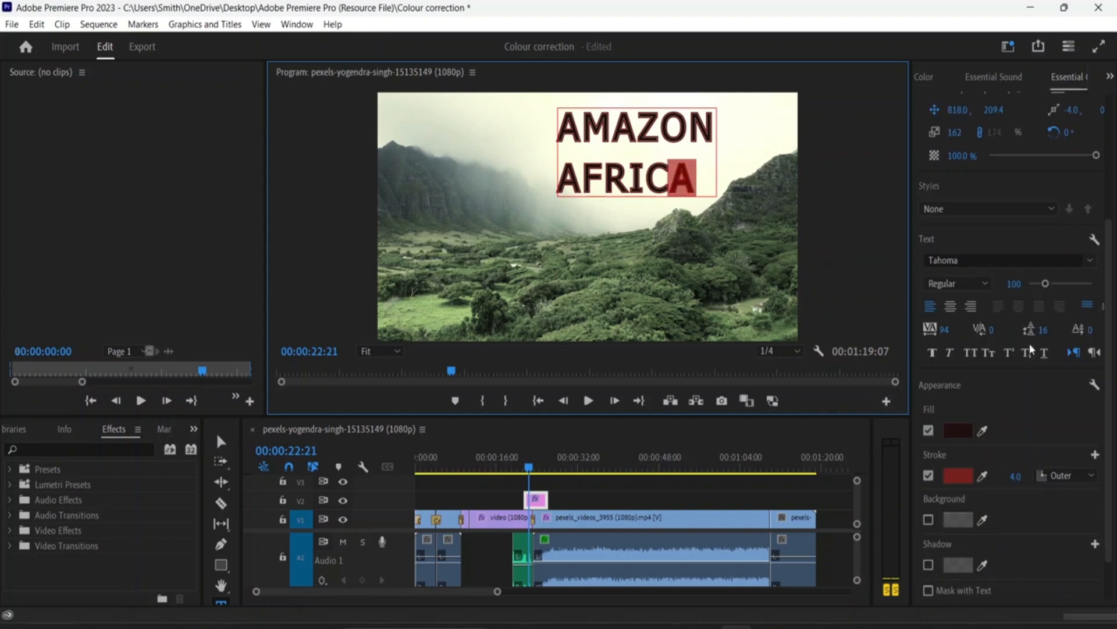
{"action": "left_click_drag", "start_coordinate": [1090, 331], "coordinate": [1104, 331]}
{"action": "left_click", "coordinate": [706, 178]}
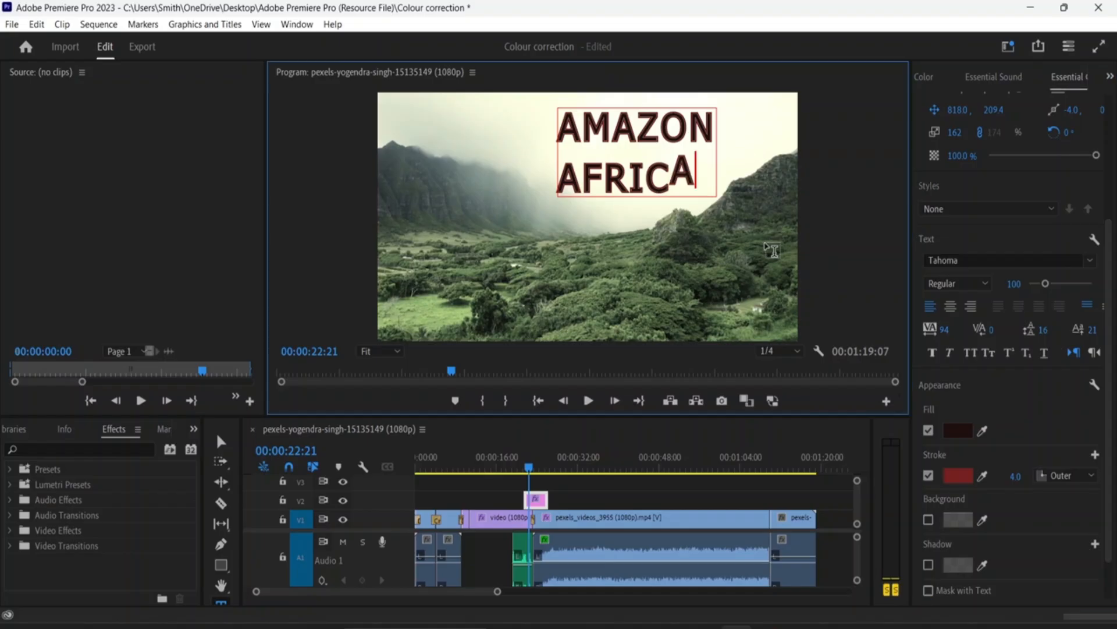
- Raise the letters I and F of AFRICA with baseline shifts of 20 and 19, and deselect the title
{"action": "left_click", "coordinate": [650, 177]}
{"action": "left_click_drag", "start_coordinate": [651, 177], "coordinate": [635, 177]}
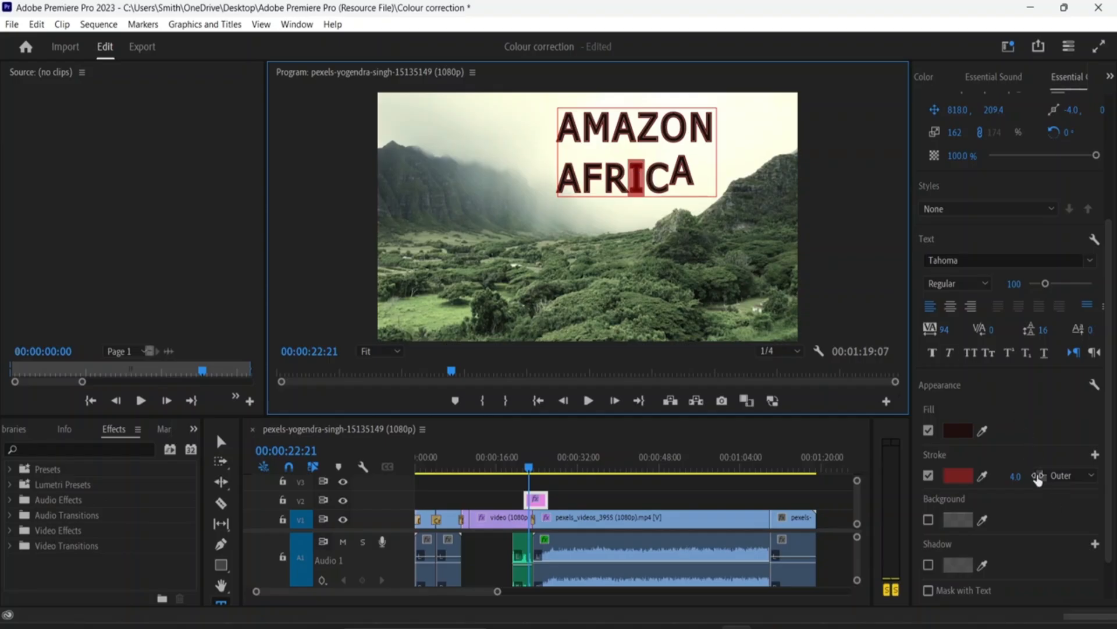
{"action": "mouse_move", "coordinate": [1091, 331]}
{"action": "left_mouse_down"}
{"action": "mouse_move", "coordinate": [1081, 330]}
{"action": "mouse_move", "coordinate": [1101, 330]}
{"action": "left_mouse_up"}
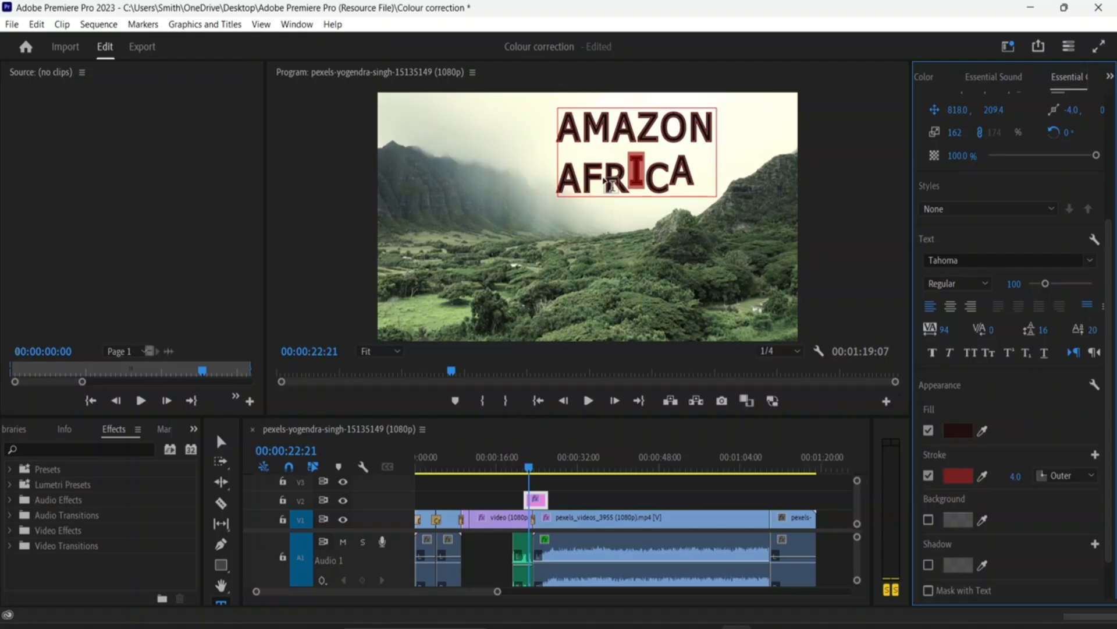
{"action": "left_click", "coordinate": [600, 184]}
{"action": "left_click_drag", "start_coordinate": [605, 185], "coordinate": [581, 185]}
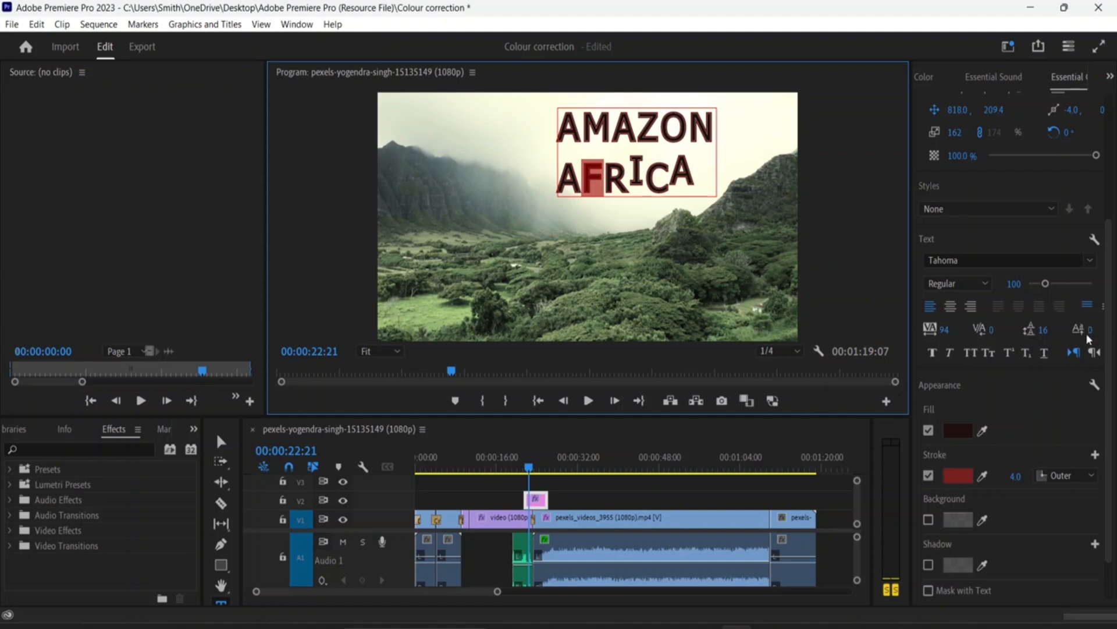
{"action": "left_click_drag", "start_coordinate": [1090, 330], "coordinate": [1101, 330]}
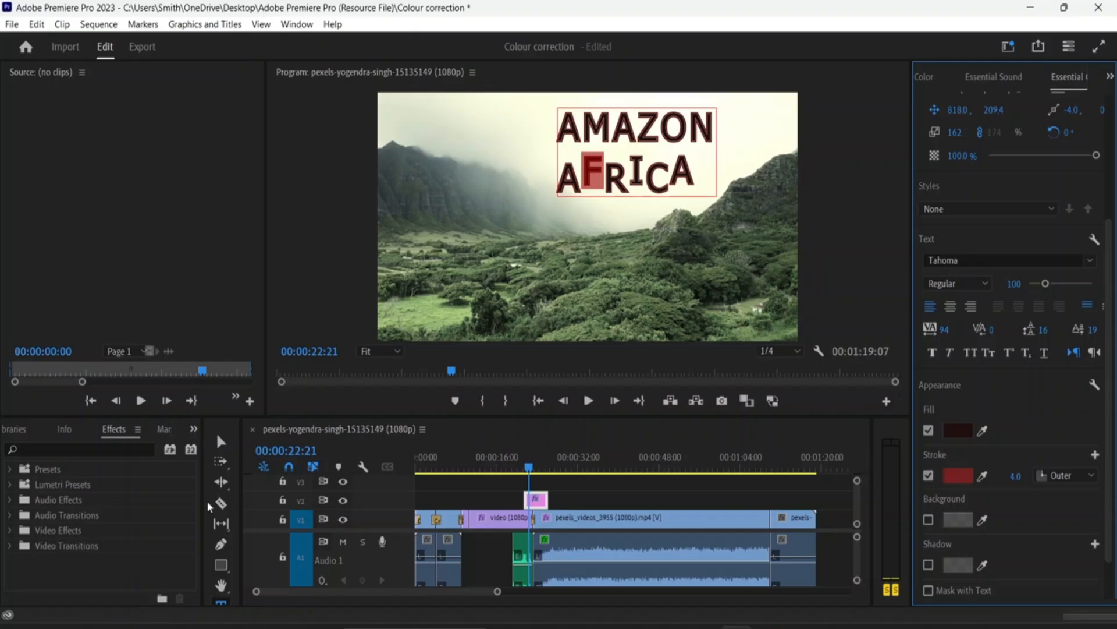
{"action": "left_click", "coordinate": [221, 441]}
{"action": "left_click", "coordinate": [819, 213]}
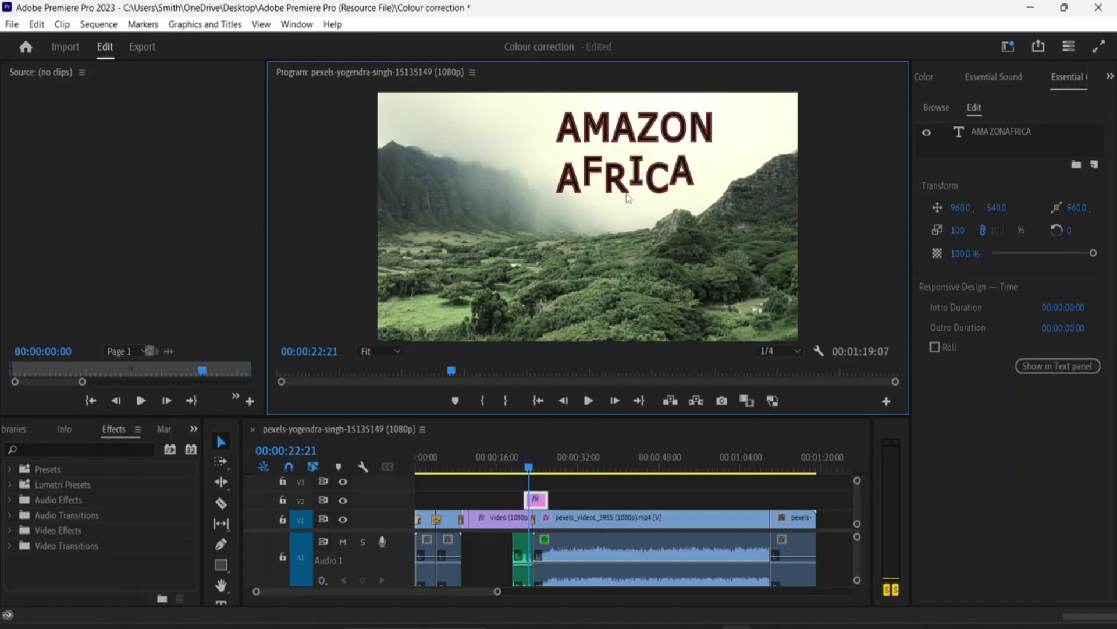
- Show the title graphic's entry in the Text panel from its Essential Graphics properties
{"action": "left_click", "coordinate": [536, 511]}
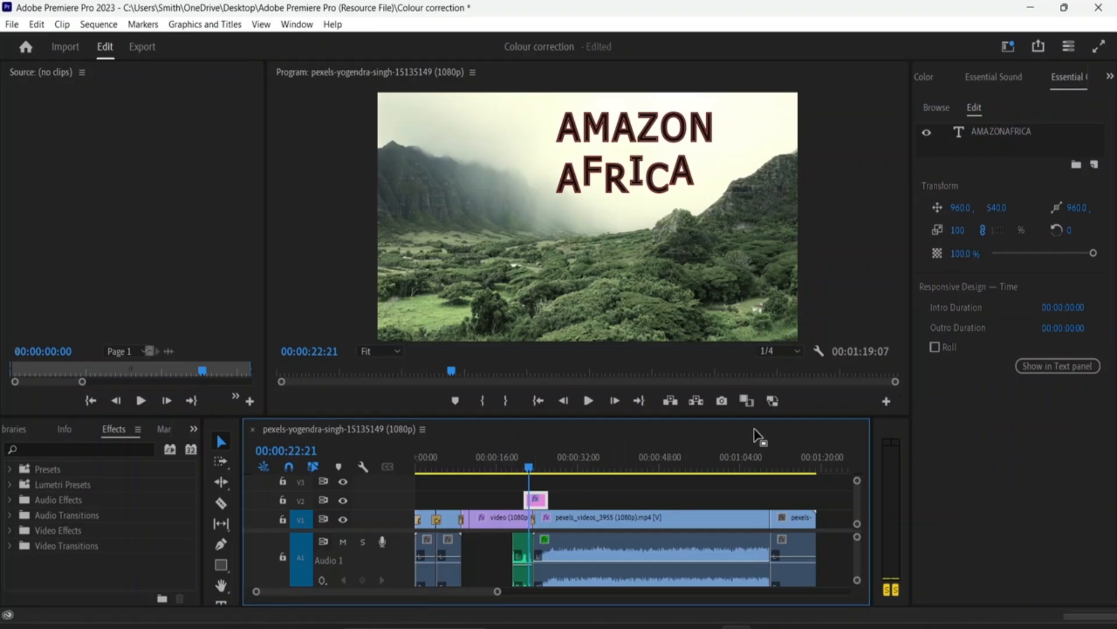
{"action": "left_click", "coordinate": [1110, 76]}
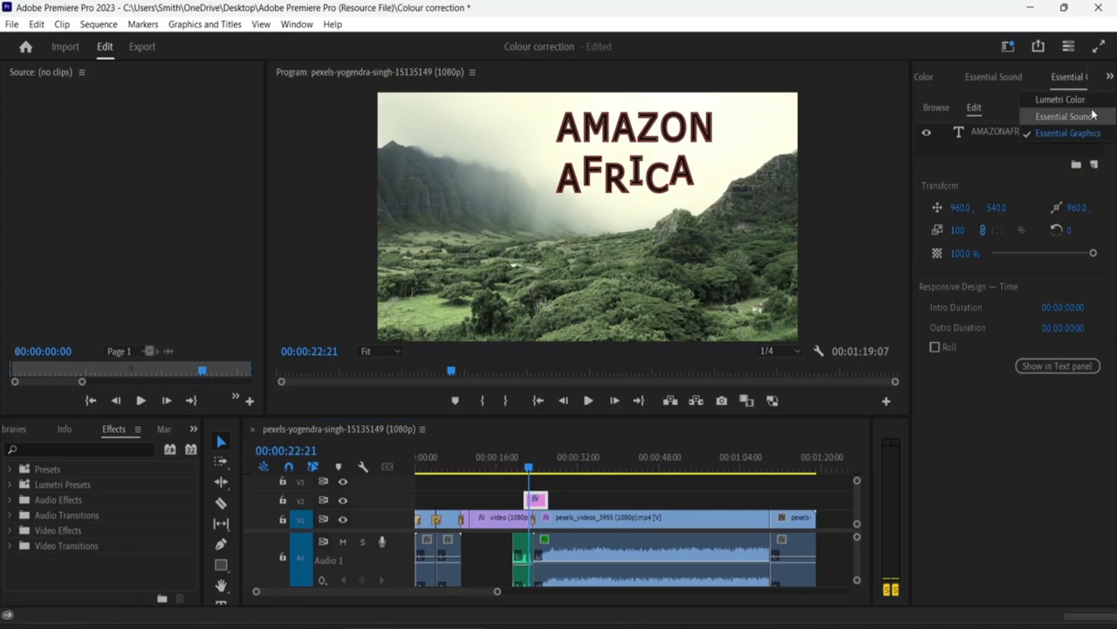
{"action": "left_click", "coordinate": [1085, 128]}
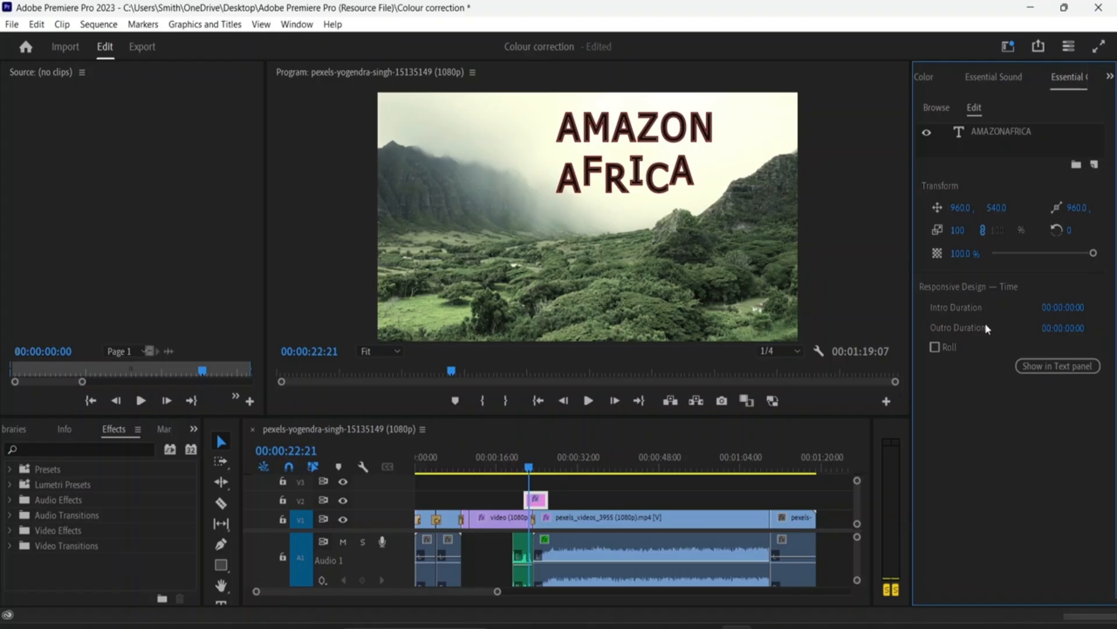
{"action": "left_click", "coordinate": [1040, 367]}
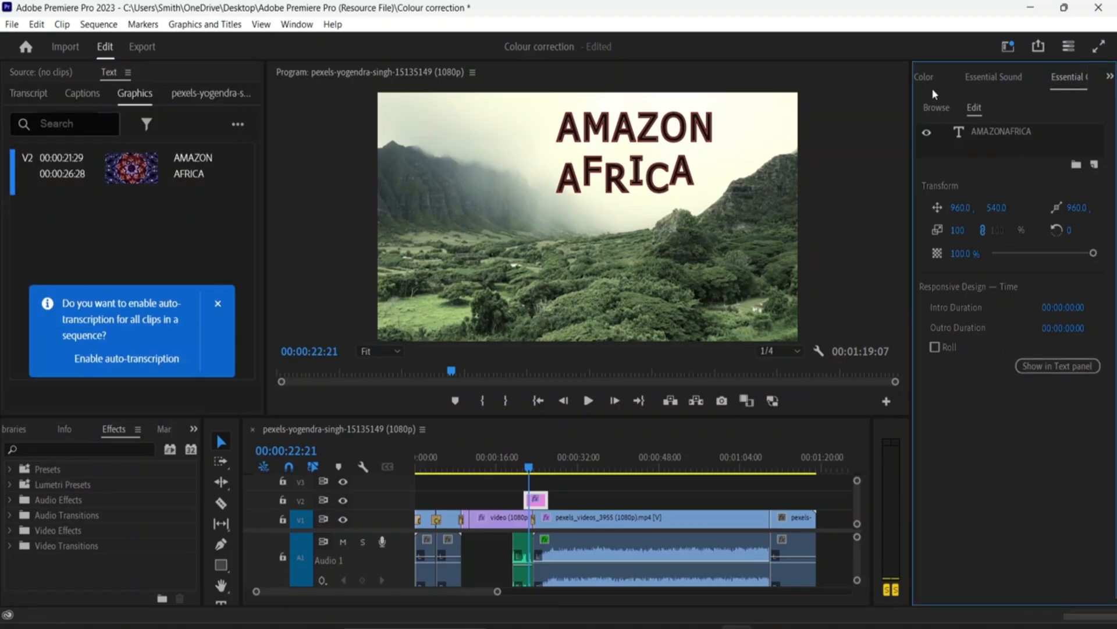
- Browse the motion graphics templates under My Templates and Adobe Stock, and return to the title's edit settings
{"action": "left_click", "coordinate": [937, 110]}
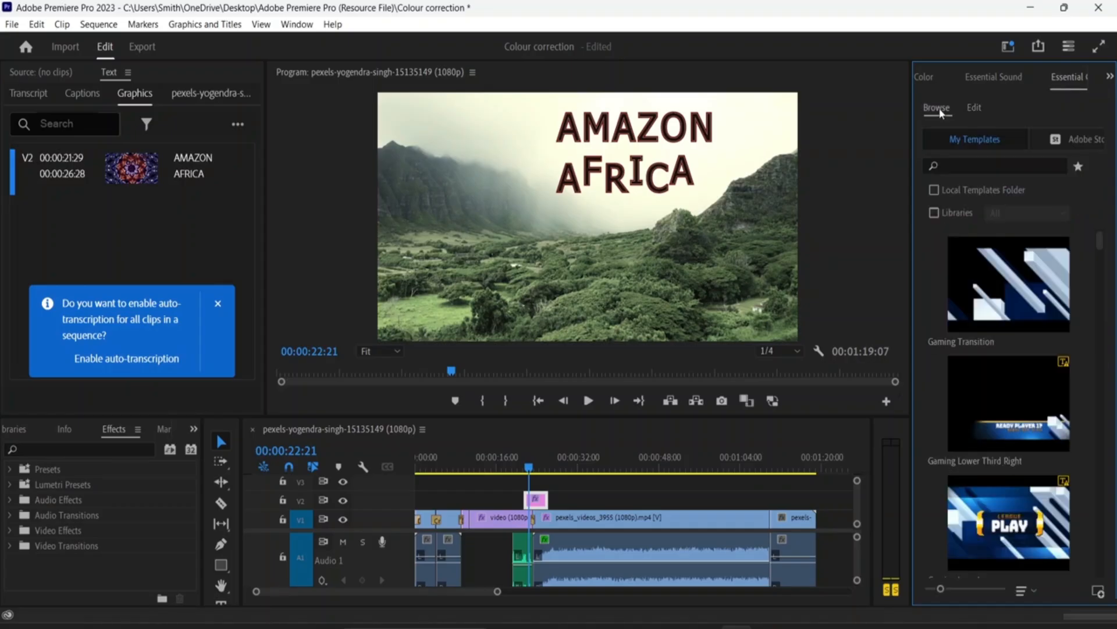
{"action": "scroll", "coordinate": [1025, 368], "scroll_direction": "down", "scroll_amount": 3}
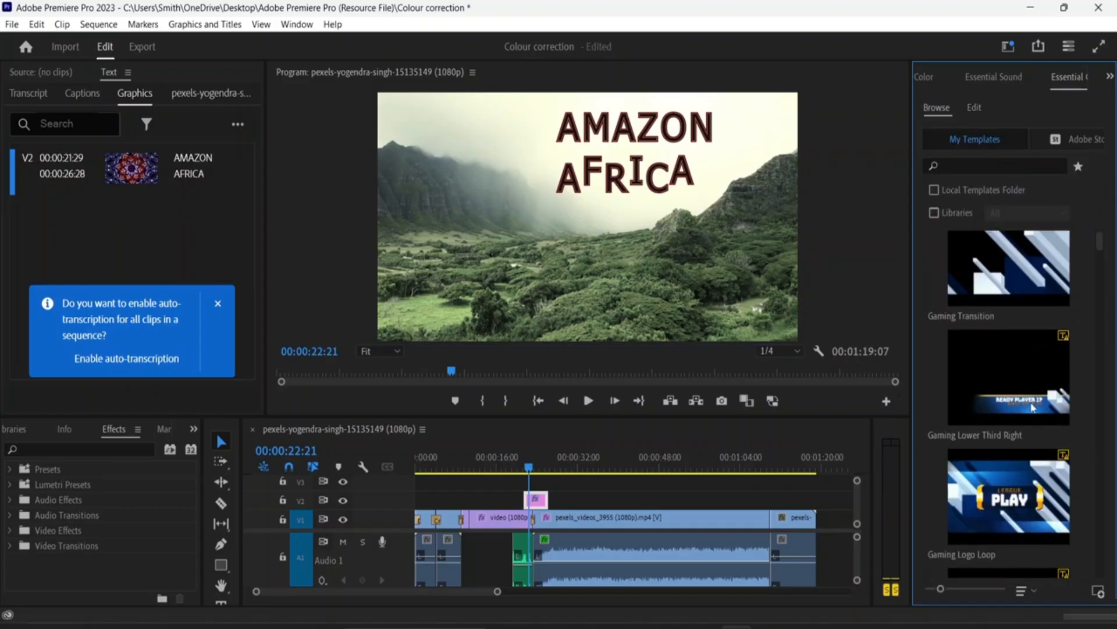
{"action": "scroll", "coordinate": [1030, 403], "scroll_direction": "down", "scroll_amount": 2}
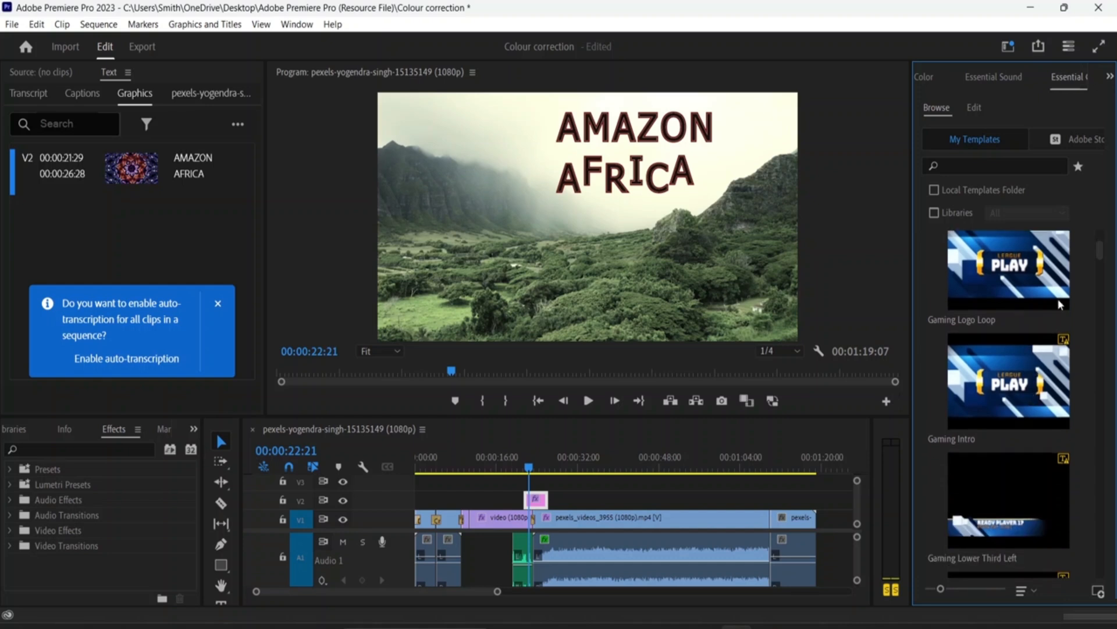
{"action": "left_click", "coordinate": [1075, 137]}
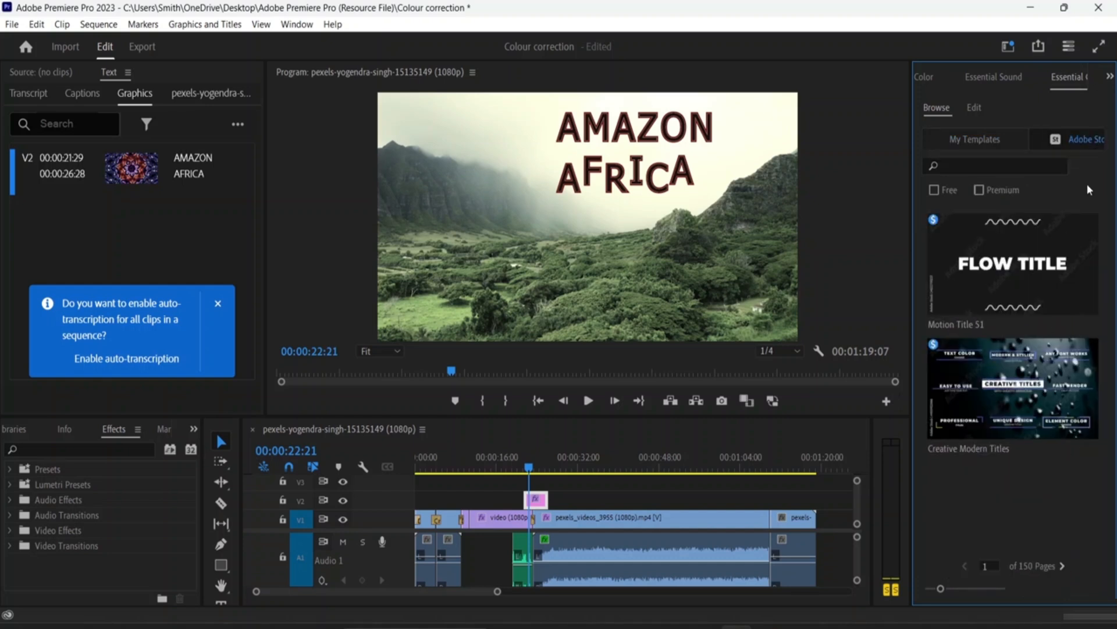
{"action": "left_click", "coordinate": [994, 139]}
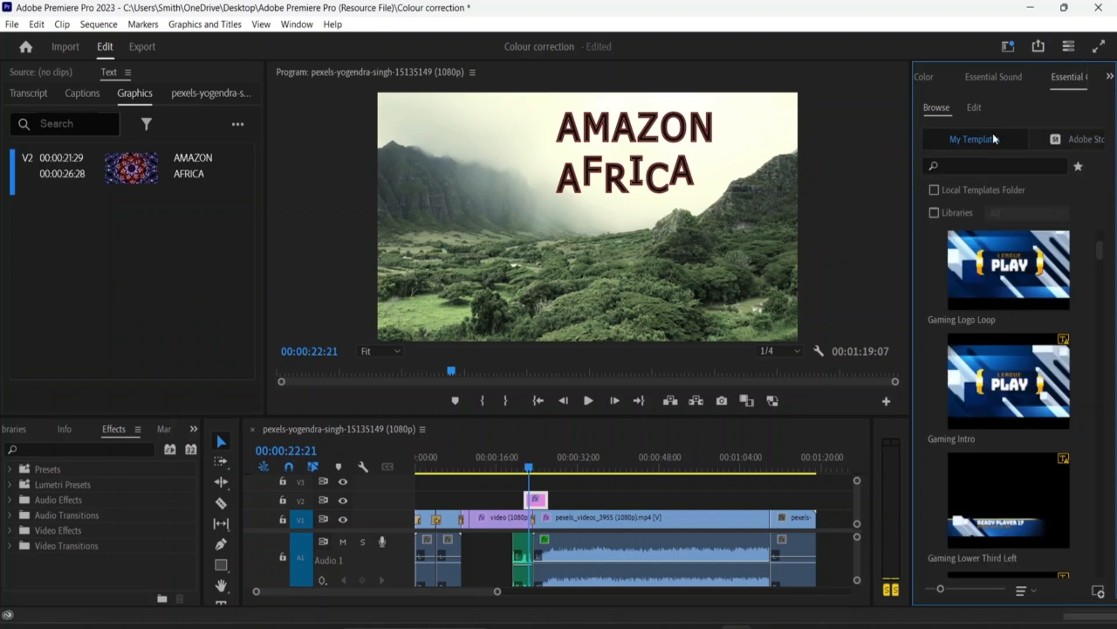
{"action": "left_click", "coordinate": [974, 109]}
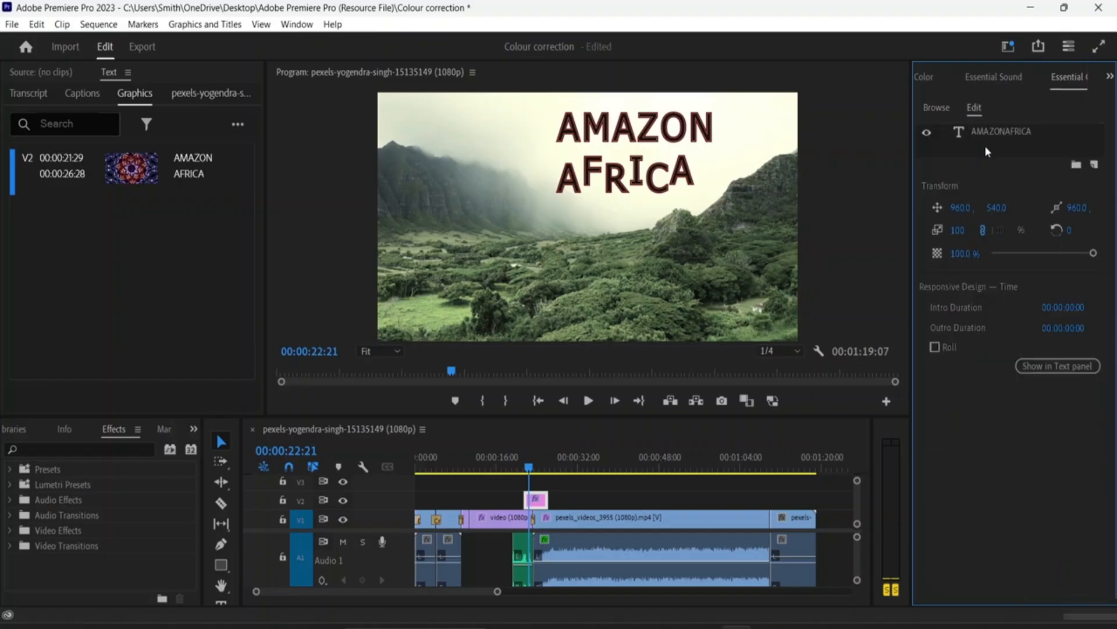
- Select the AMAZON AFRICA text layer and set its font to Ubuntu Bold at size 114
{"action": "left_click", "coordinate": [541, 502]}
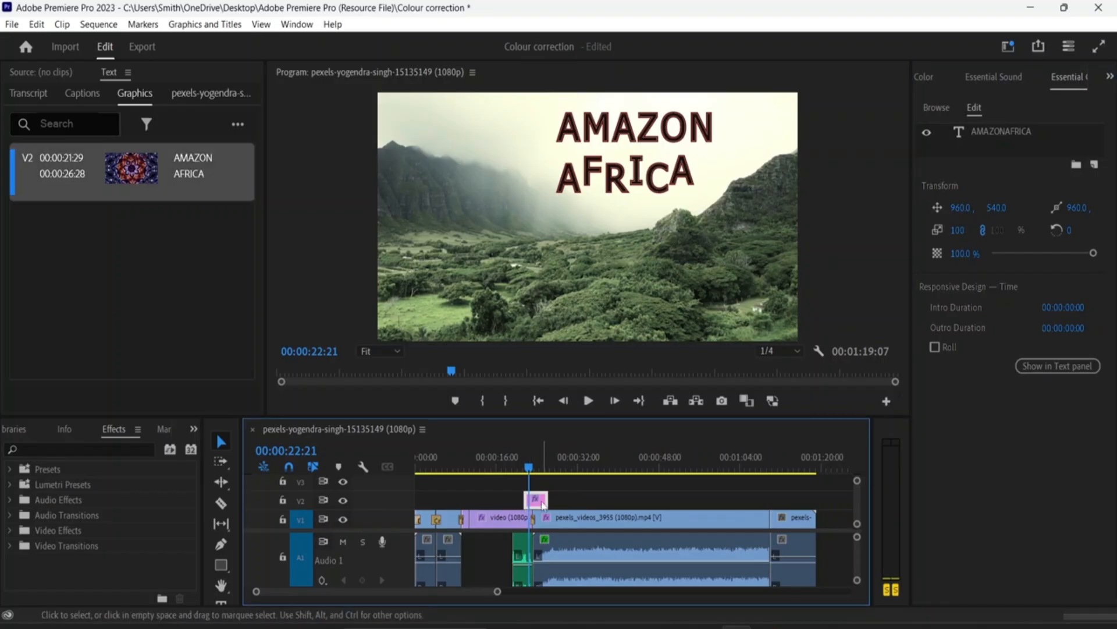
{"action": "left_click", "coordinate": [993, 161]}
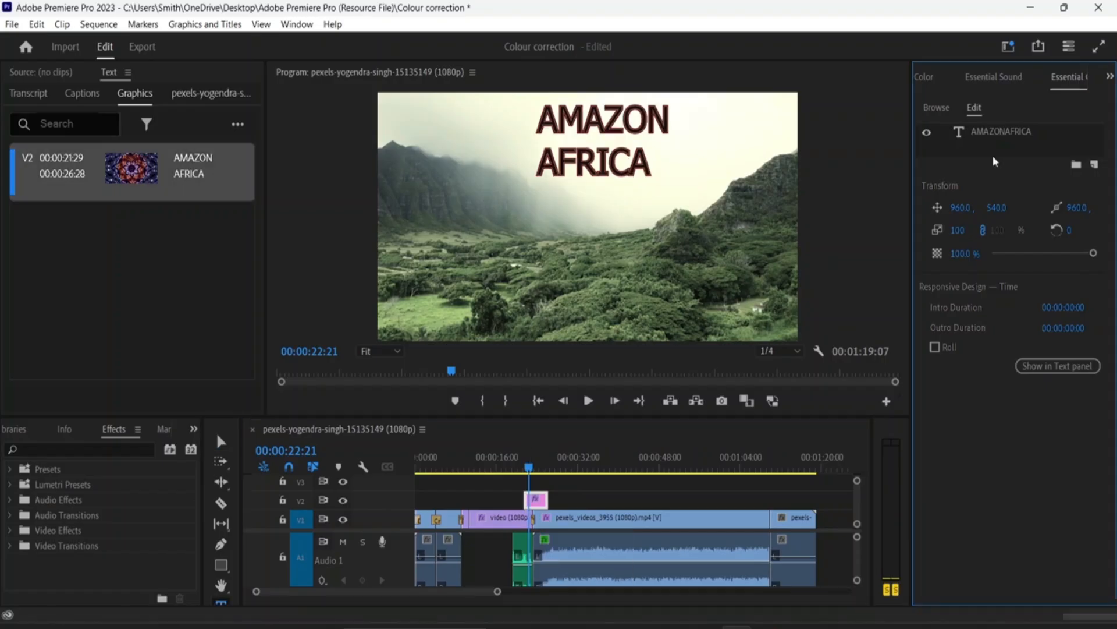
{"action": "left_click", "coordinate": [1005, 133]}
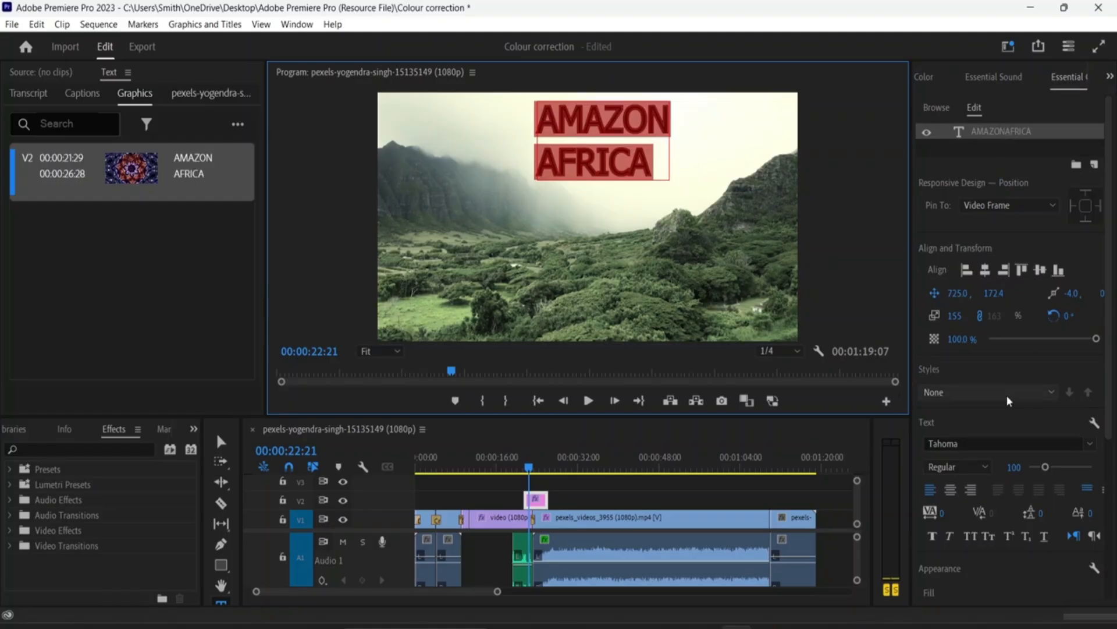
{"action": "scroll", "coordinate": [996, 418], "scroll_direction": "down", "scroll_amount": 1}
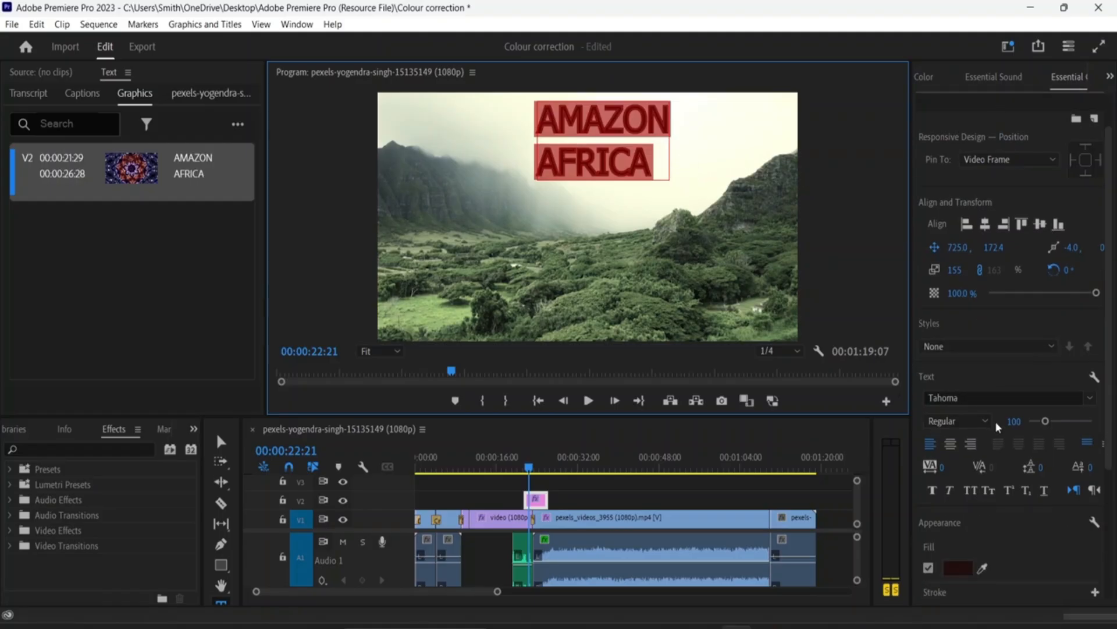
{"action": "left_click", "coordinate": [1092, 399]}
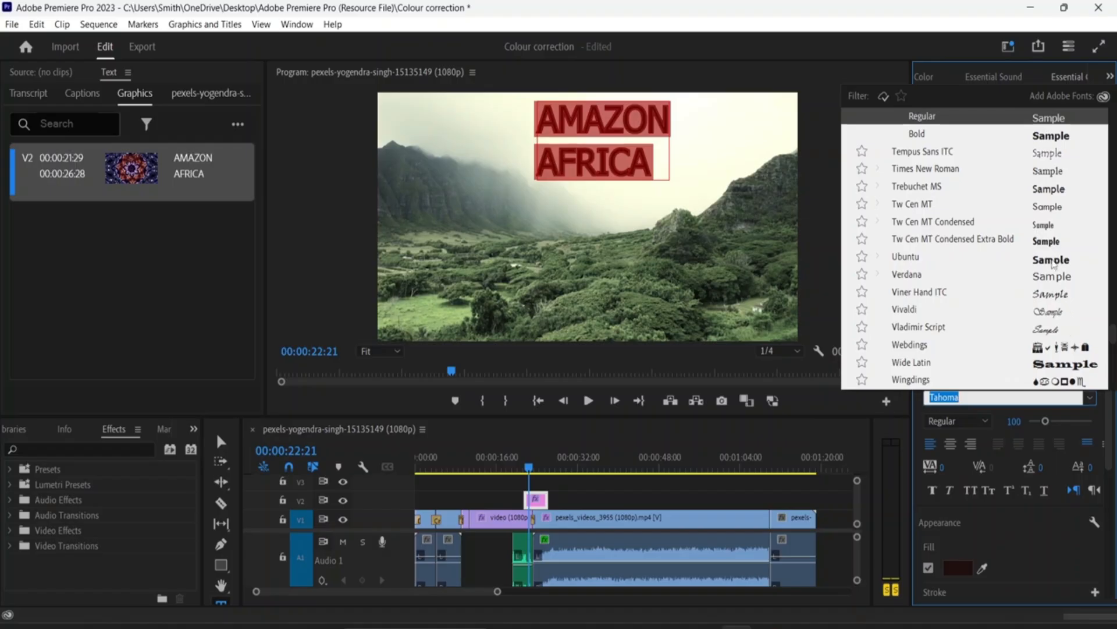
{"action": "left_click", "coordinate": [1052, 263]}
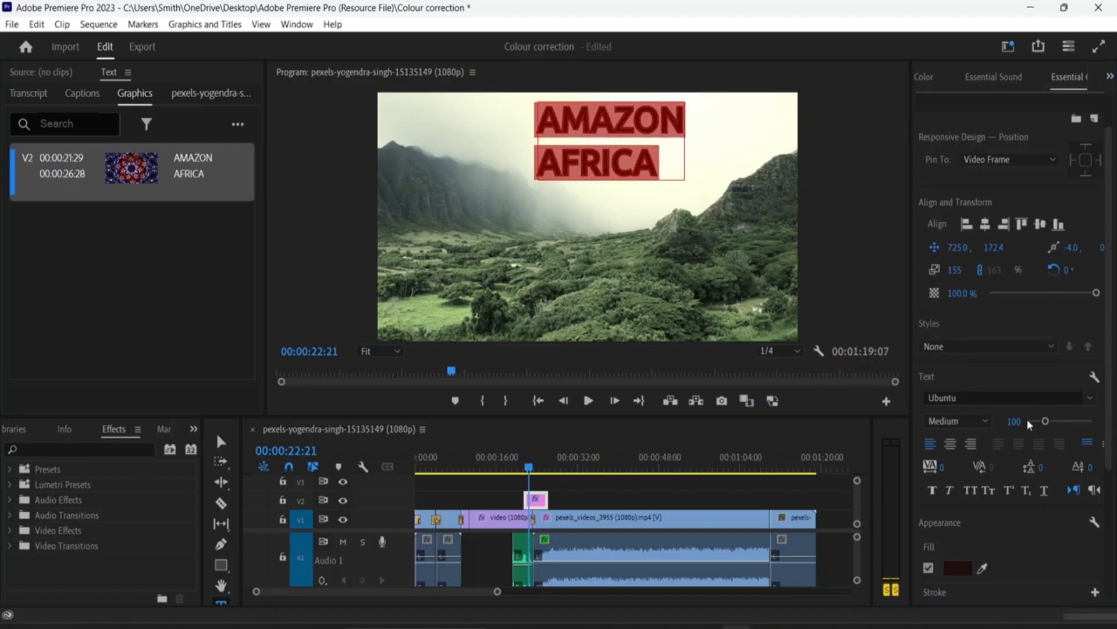
{"action": "left_click", "coordinate": [961, 462]}
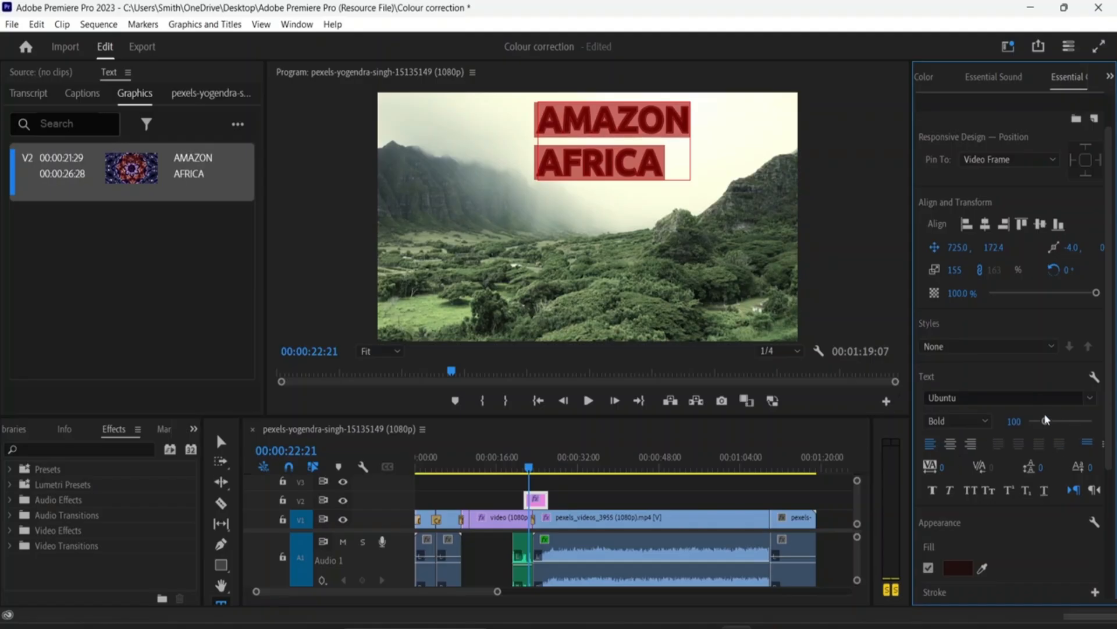
{"action": "mouse_move", "coordinate": [1046, 420]}
{"action": "left_mouse_down"}
{"action": "mouse_move", "coordinate": [1031, 420]}
{"action": "mouse_move", "coordinate": [1048, 420]}
{"action": "left_mouse_up"}
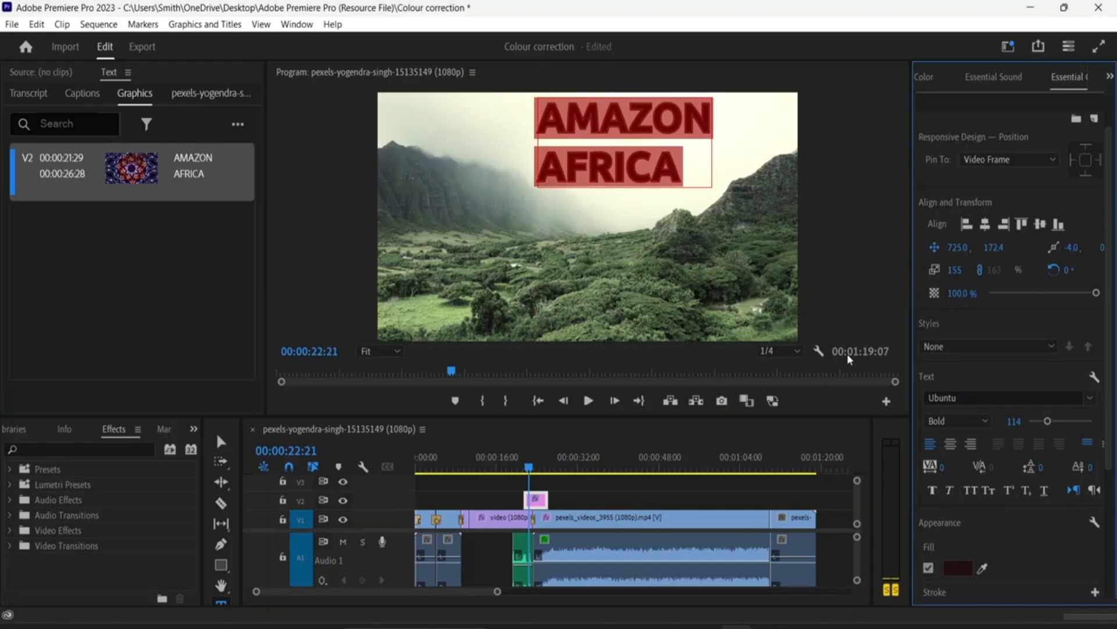
- Try adding uppercase ABC directly after AFRICA, remove it, and append lowercase abc instead
{"action": "left_click", "coordinate": [707, 171]}
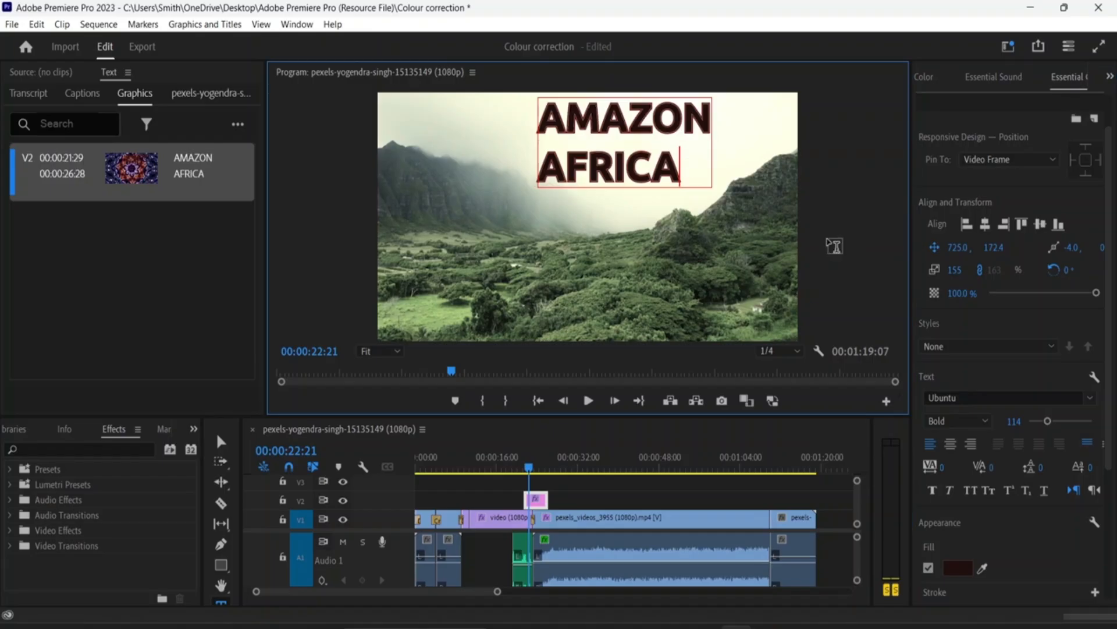
{"action": "type", "text": "ABC"}
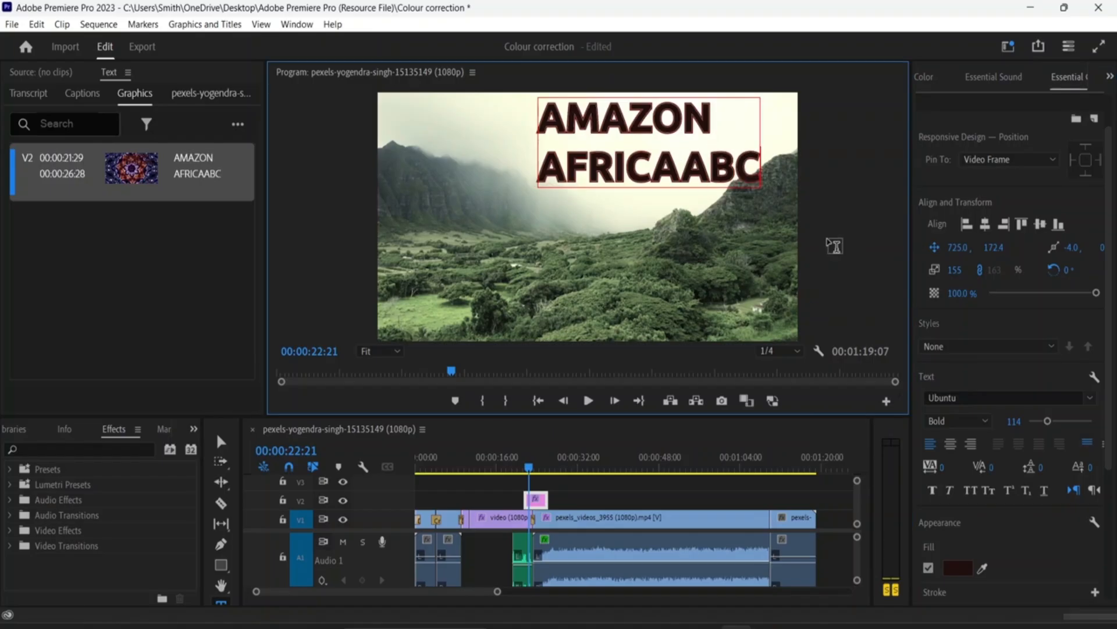
{"action": "key", "text": "BackSpace"}
{"action": "key", "text": "BackSpace"}
{"action": "key", "text": "BackSpace"}
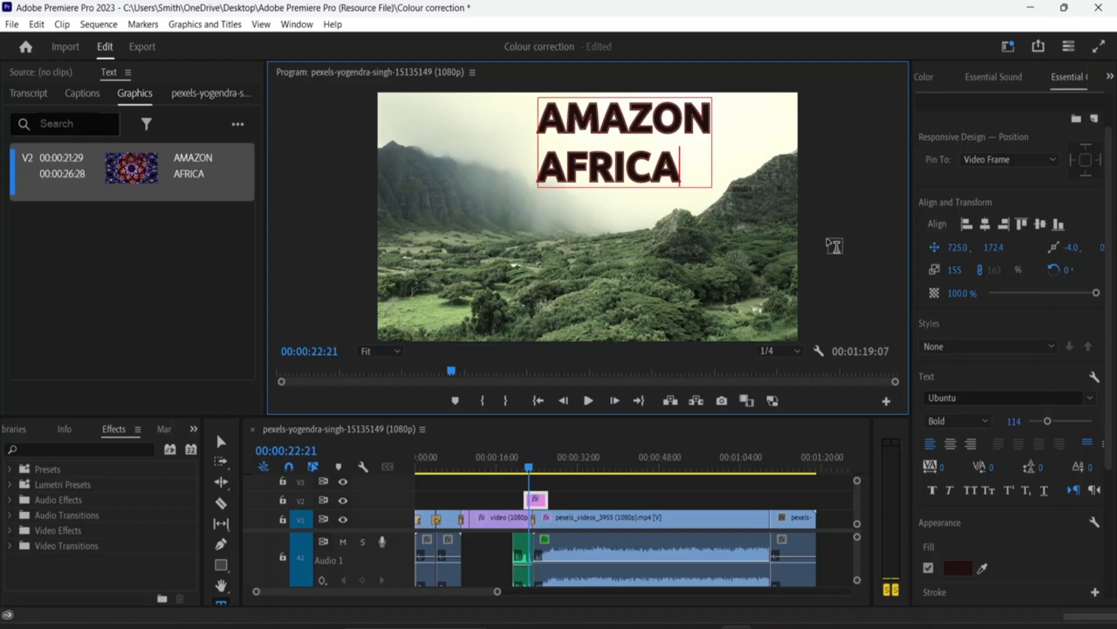
{"action": "type", "text": "abc"}
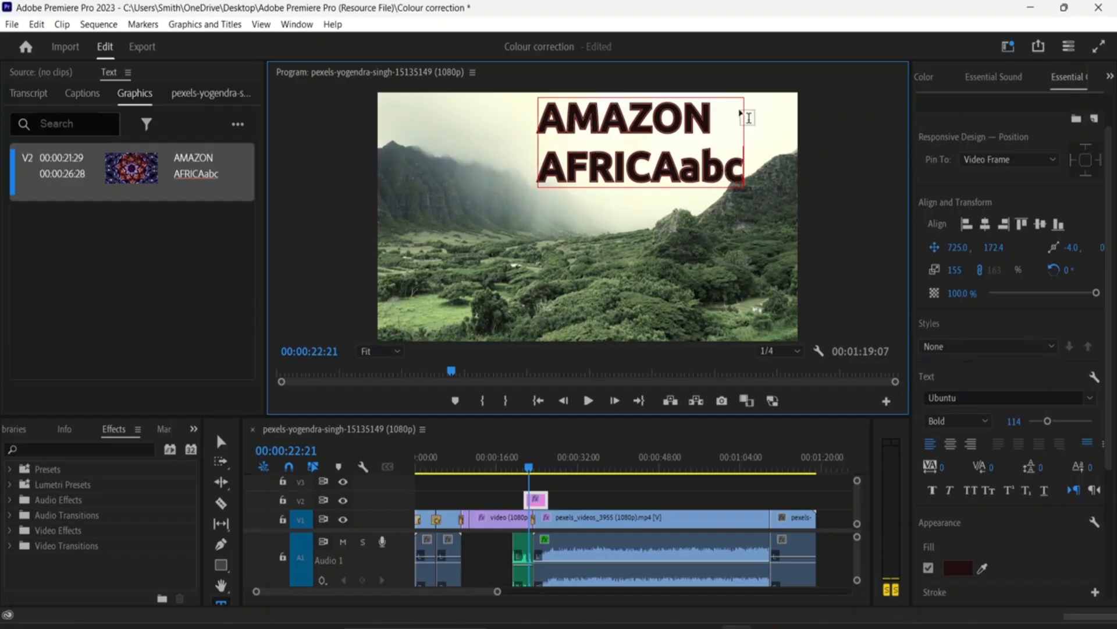
- Try superscript and subscript on the letter b of the lowercase abc, and return it to normal
{"action": "double_click", "coordinate": [740, 110]}
{"action": "left_click", "coordinate": [725, 153]}
{"action": "double_click", "coordinate": [727, 155]}
{"action": "scroll", "coordinate": [994, 540], "scroll_direction": "down", "scroll_amount": 1}
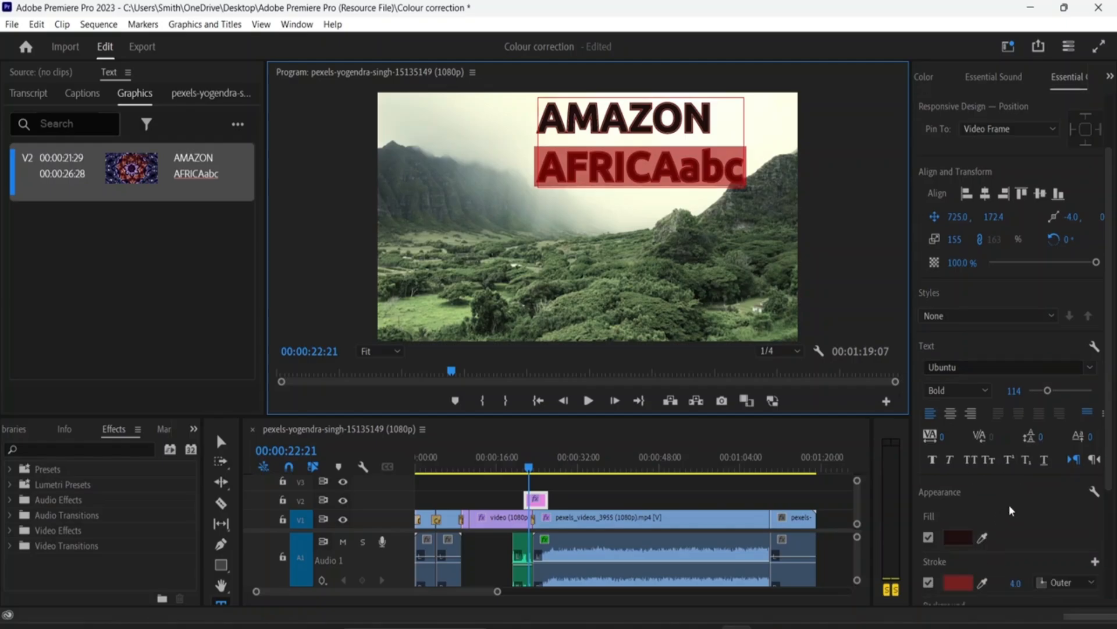
{"action": "left_click_drag", "start_coordinate": [725, 169], "coordinate": [711, 167]}
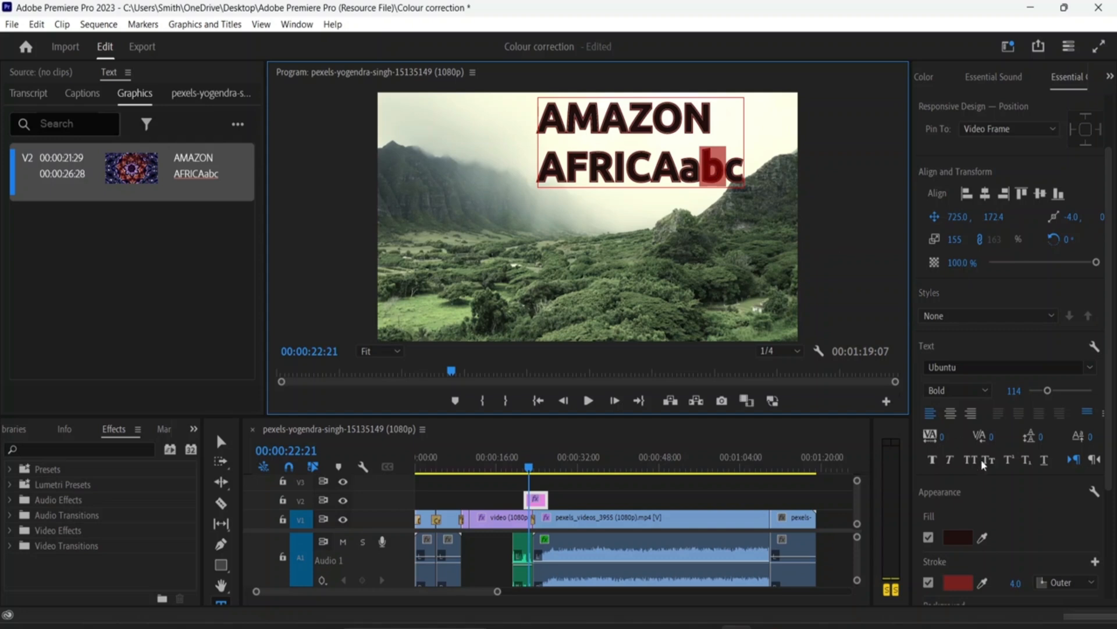
{"action": "left_click", "coordinate": [1009, 460]}
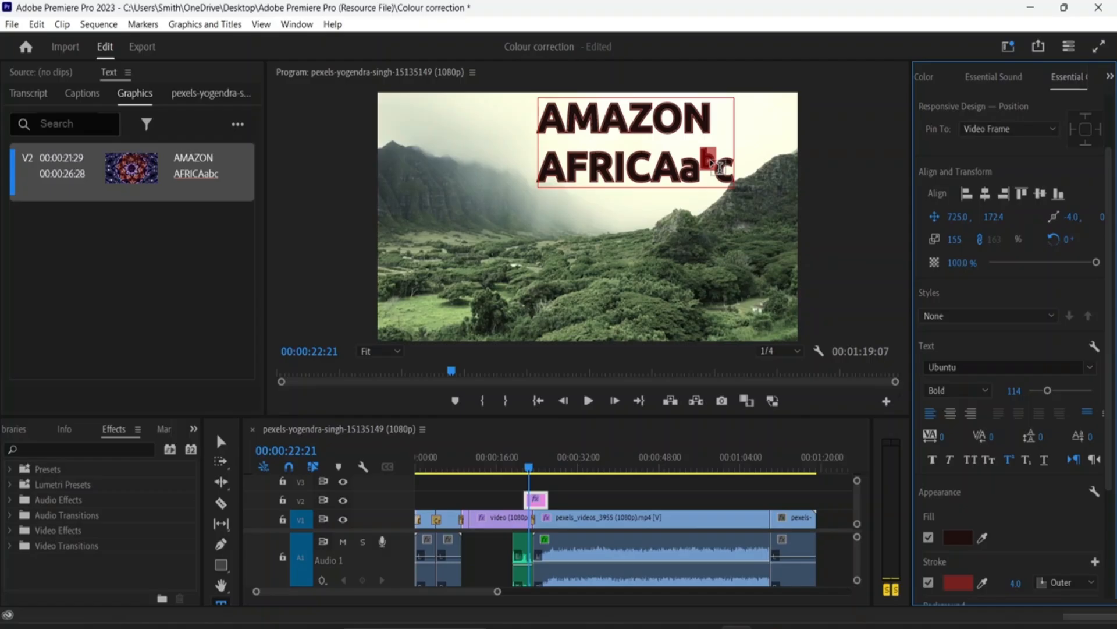
{"action": "left_click", "coordinate": [1026, 460]}
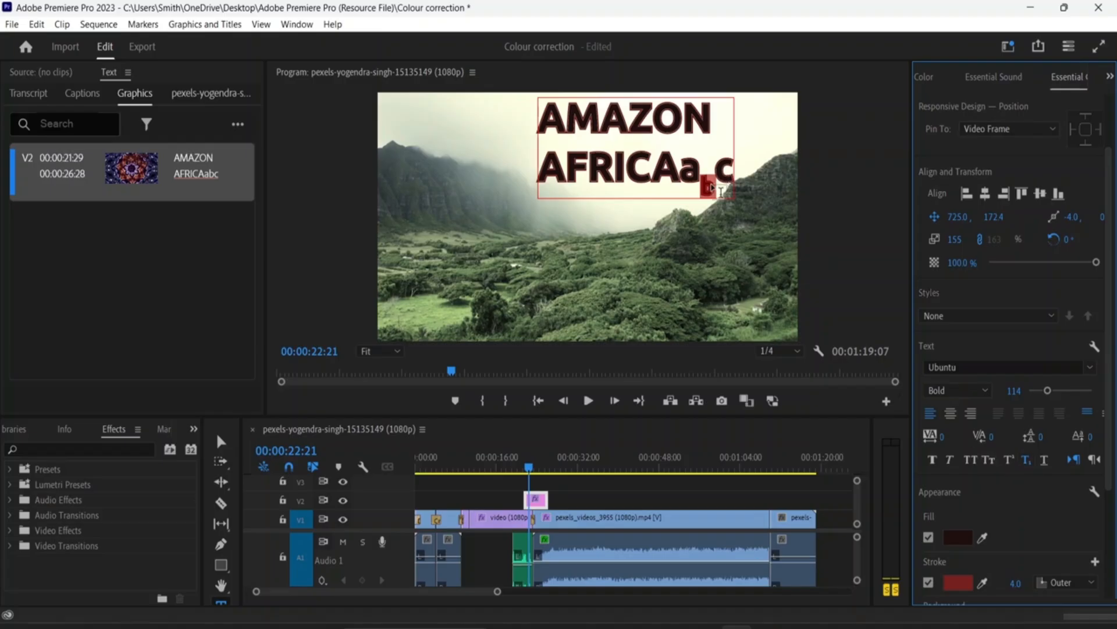
{"action": "left_click", "coordinate": [1028, 459]}
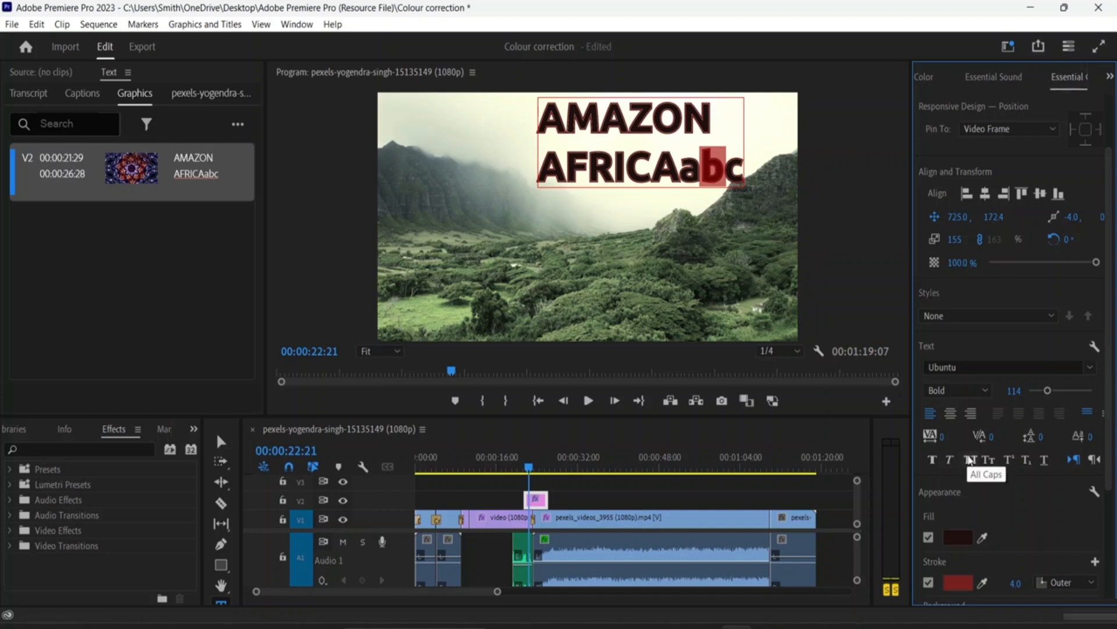
{"action": "left_click", "coordinate": [747, 129]}
{"action": "double_click", "coordinate": [747, 129]}
{"action": "left_click", "coordinate": [744, 175]}
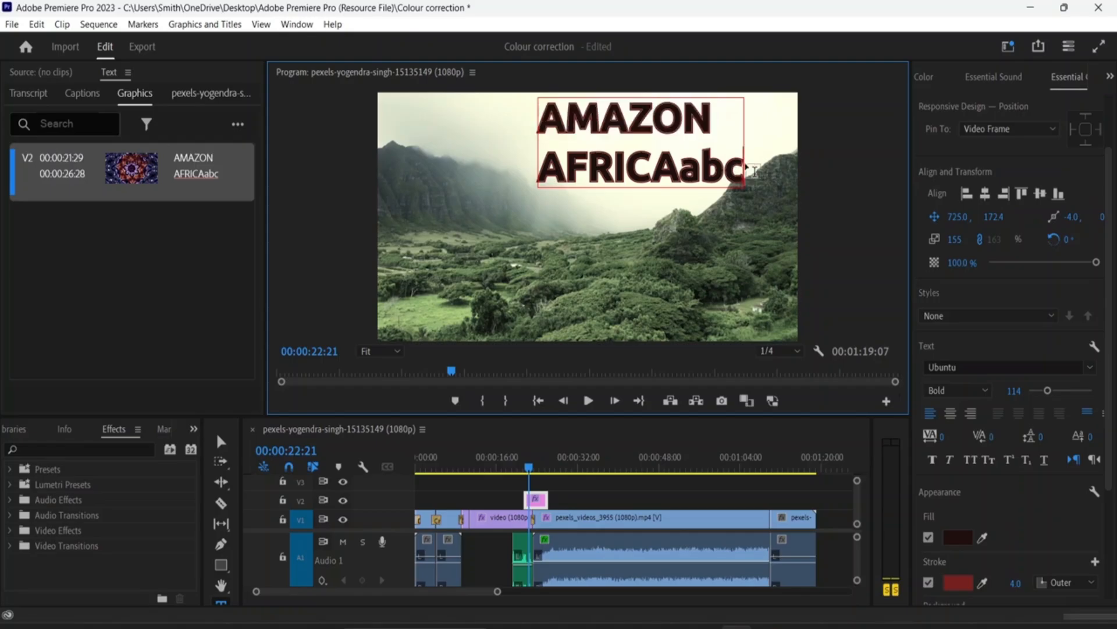
{"action": "left_click", "coordinate": [752, 169]}
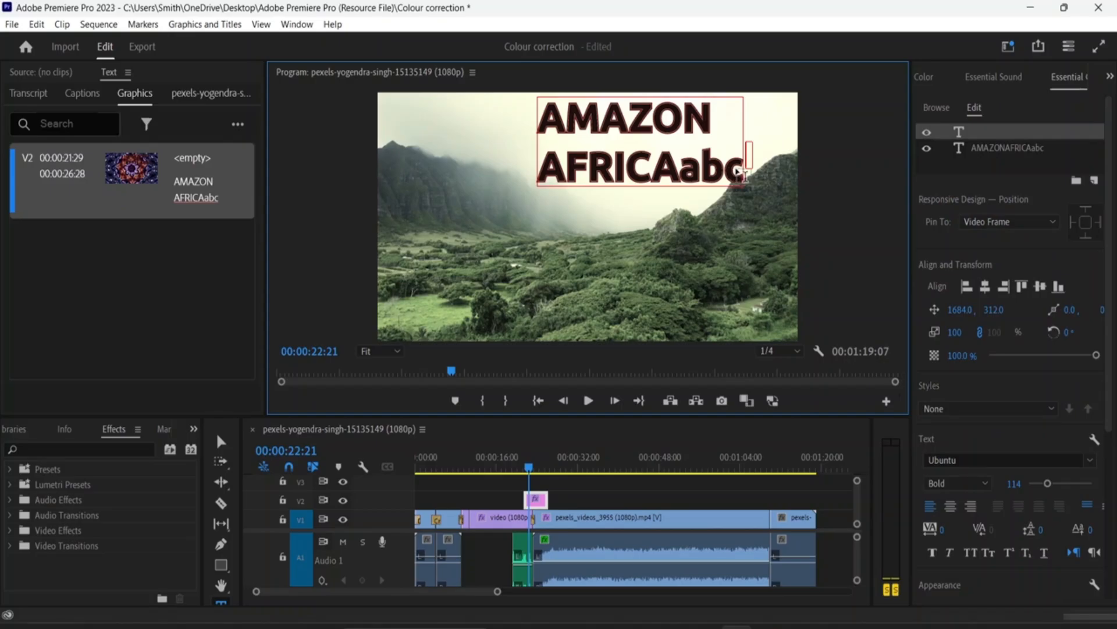
{"action": "key", "text": "Escape"}
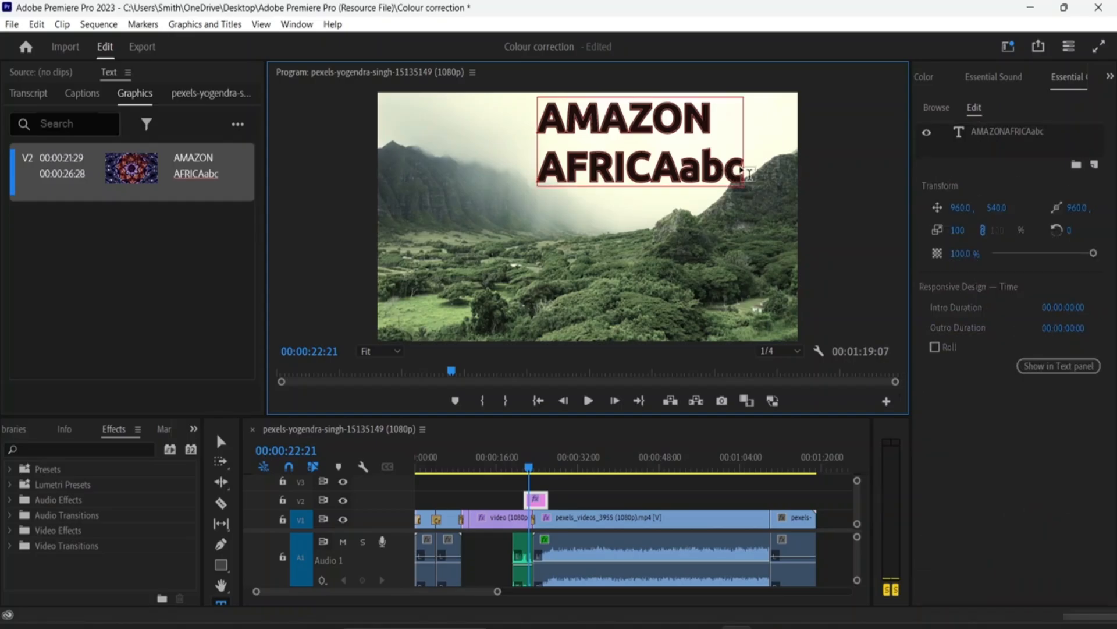
- Try All Caps, Small Caps, superscript, faux bold and right-to-left typing on the AFRICAabc line, and restore its plain left-to-right style
{"action": "left_click", "coordinate": [743, 172]}
{"action": "left_click_drag", "start_coordinate": [747, 171], "coordinate": [531, 170]}
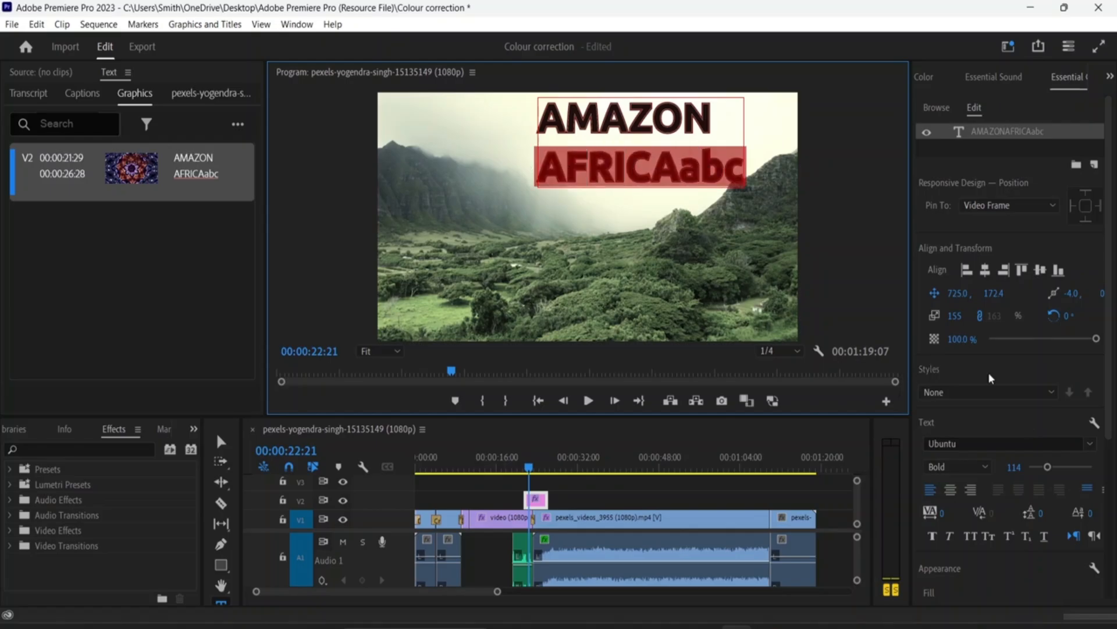
{"action": "left_click", "coordinate": [965, 537]}
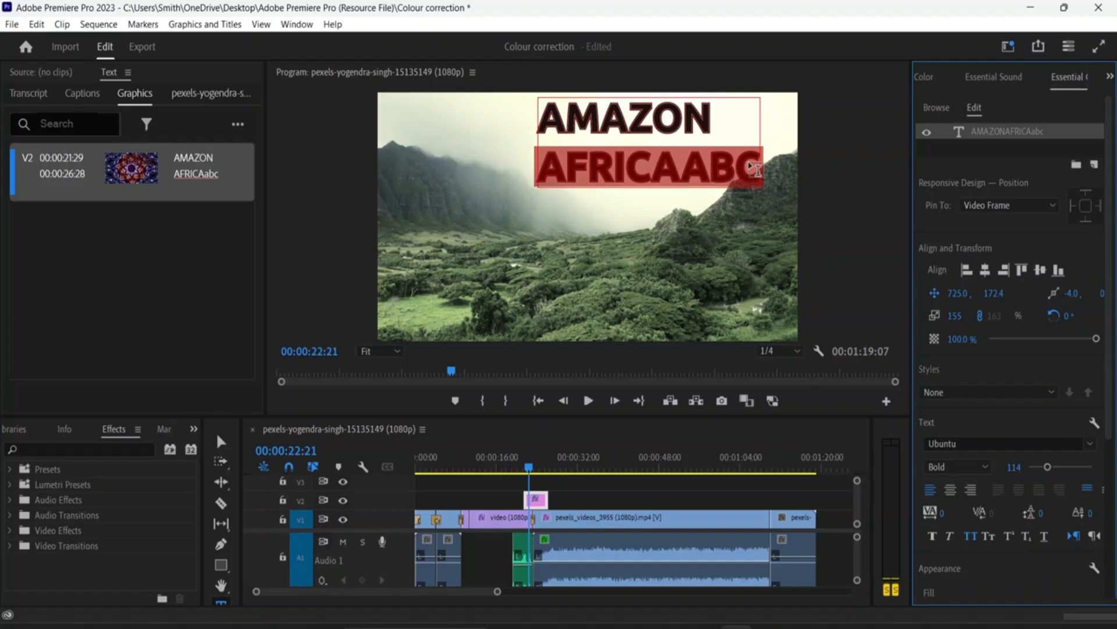
{"action": "left_click", "coordinate": [990, 537]}
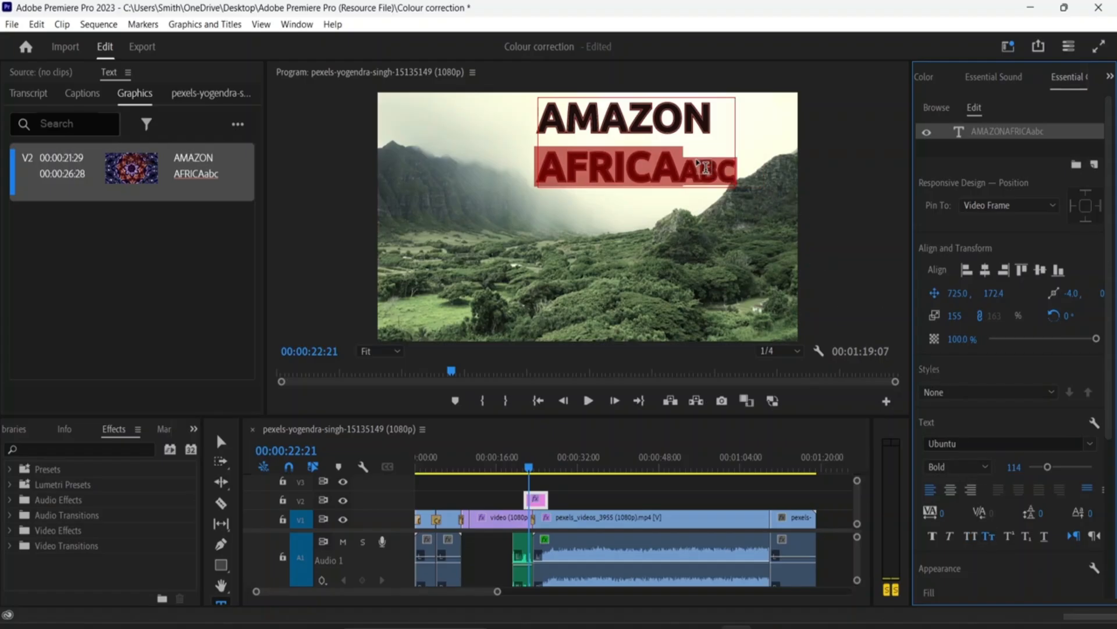
{"action": "left_click", "coordinate": [1008, 537]}
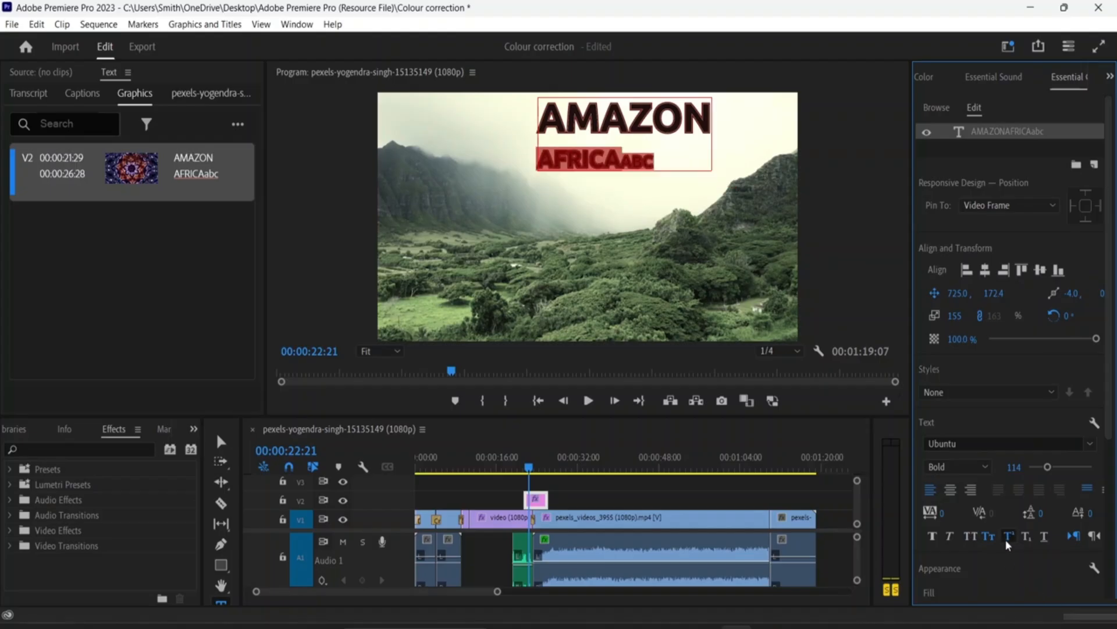
{"action": "left_click", "coordinate": [933, 537]}
{"action": "left_click", "coordinate": [934, 537]}
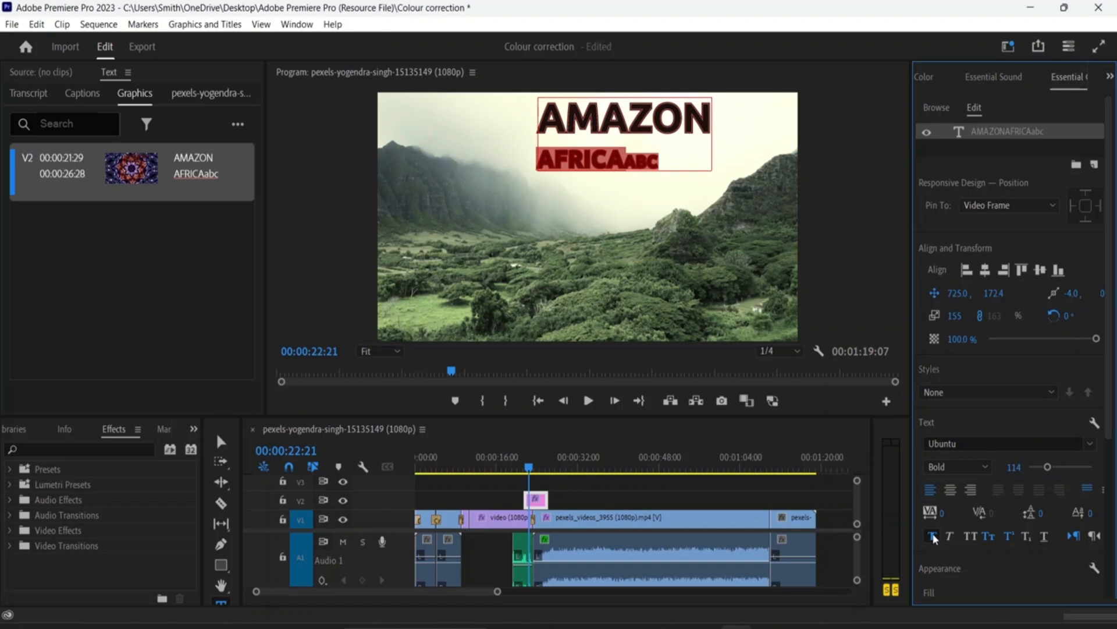
{"action": "left_click", "coordinate": [989, 537]}
{"action": "left_click", "coordinate": [993, 538]}
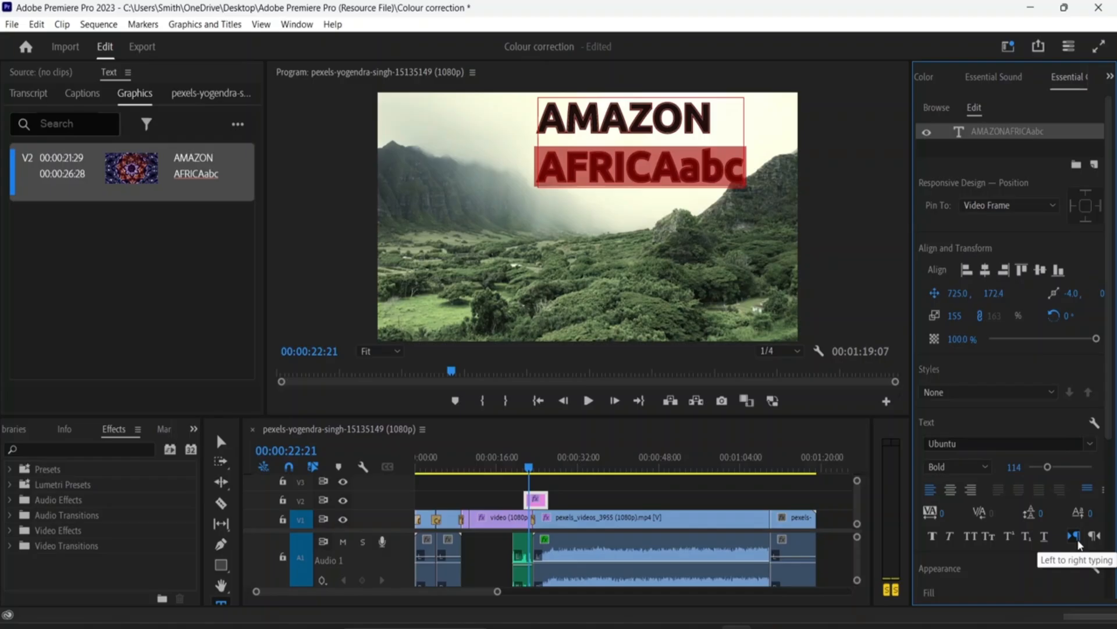
{"action": "left_click", "coordinate": [1095, 537]}
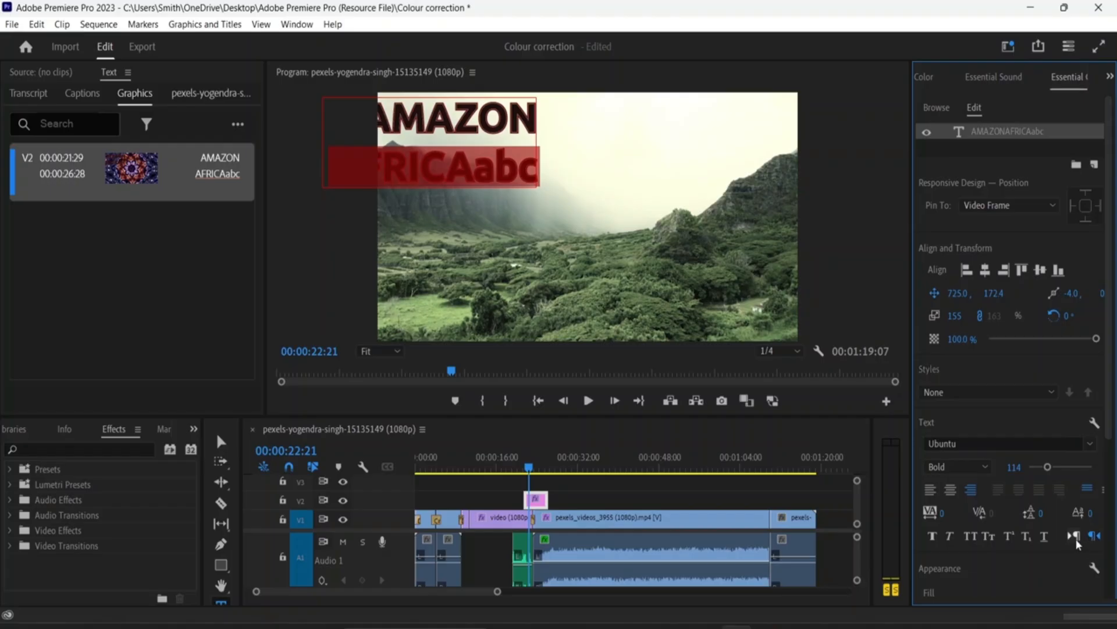
{"action": "left_click", "coordinate": [1075, 536]}
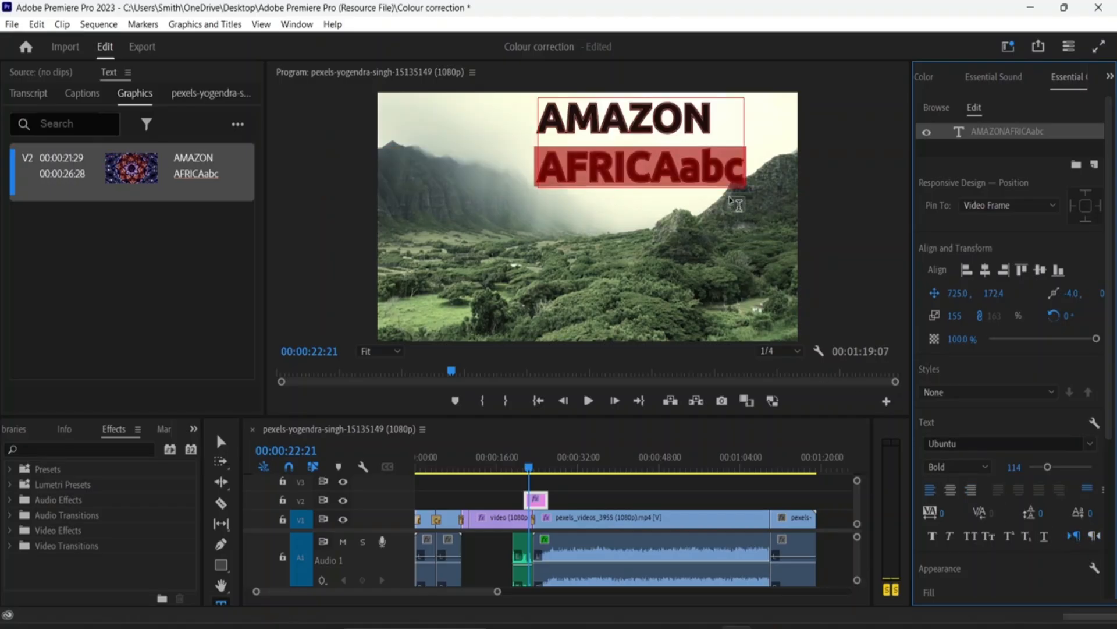
- Remove the letters abc from the end of the title's second line, leaving AFRICA
{"action": "left_click", "coordinate": [750, 178]}
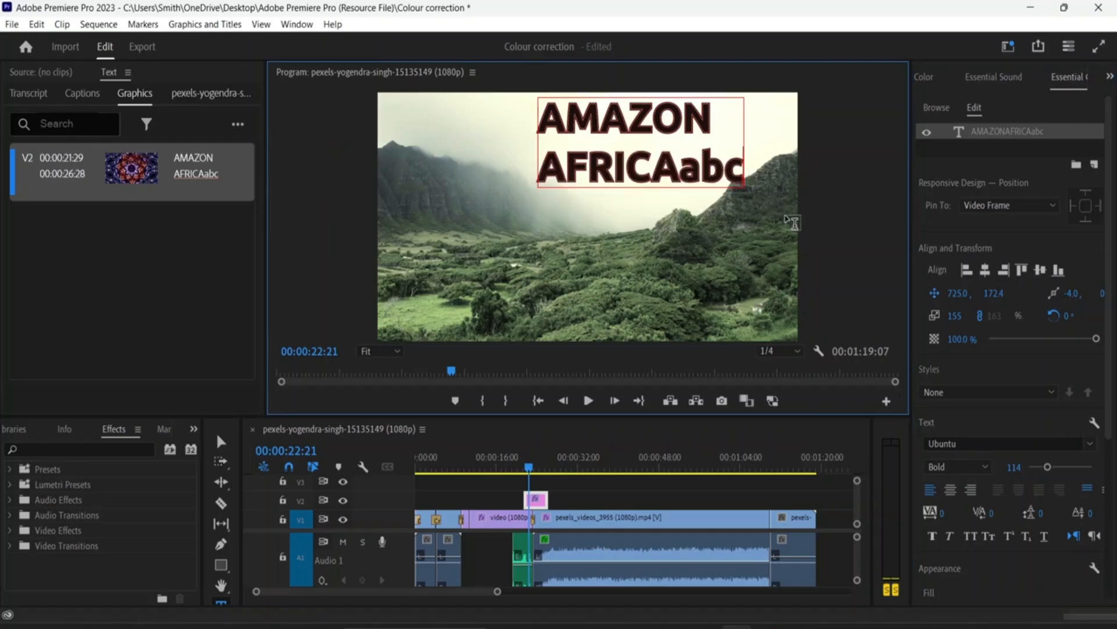
{"action": "key", "text": "BackSpace"}
{"action": "key", "text": "BackSpace"}
{"action": "key", "text": "BackSpace"}
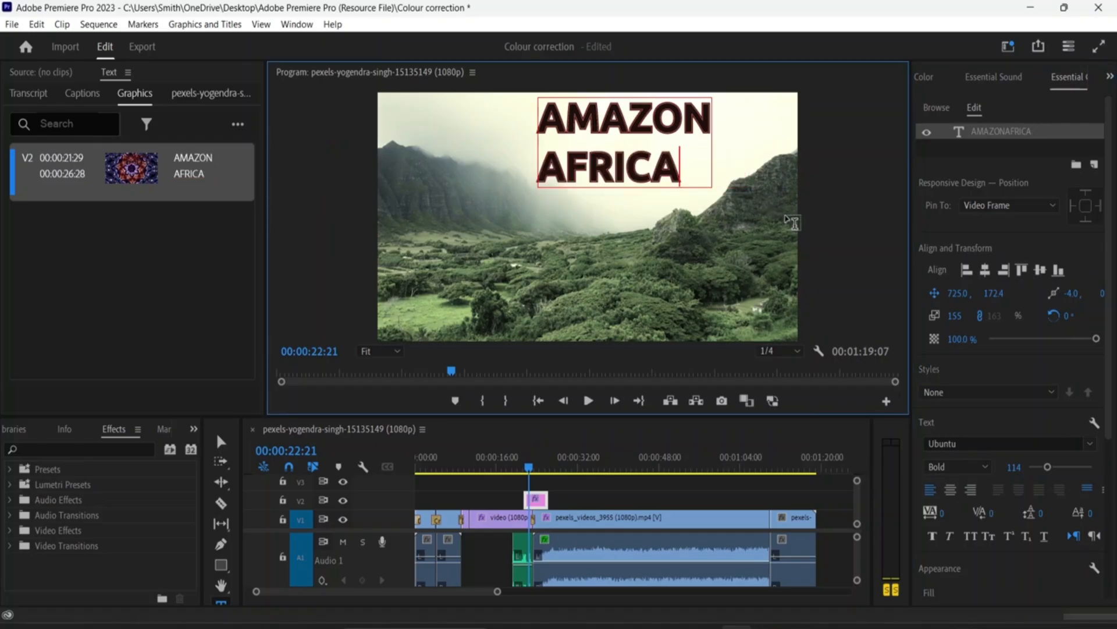
- Center-align both lines of the AMAZON AFRICA title text
{"action": "left_click_drag", "start_coordinate": [681, 169], "coordinate": [535, 114]}
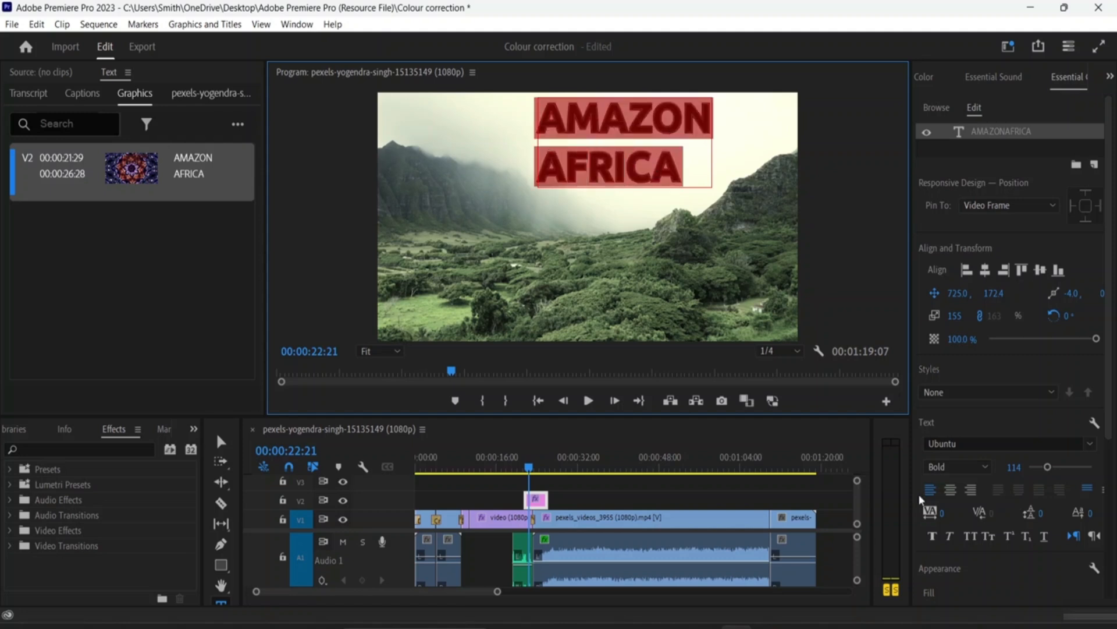
{"action": "left_click", "coordinate": [948, 490]}
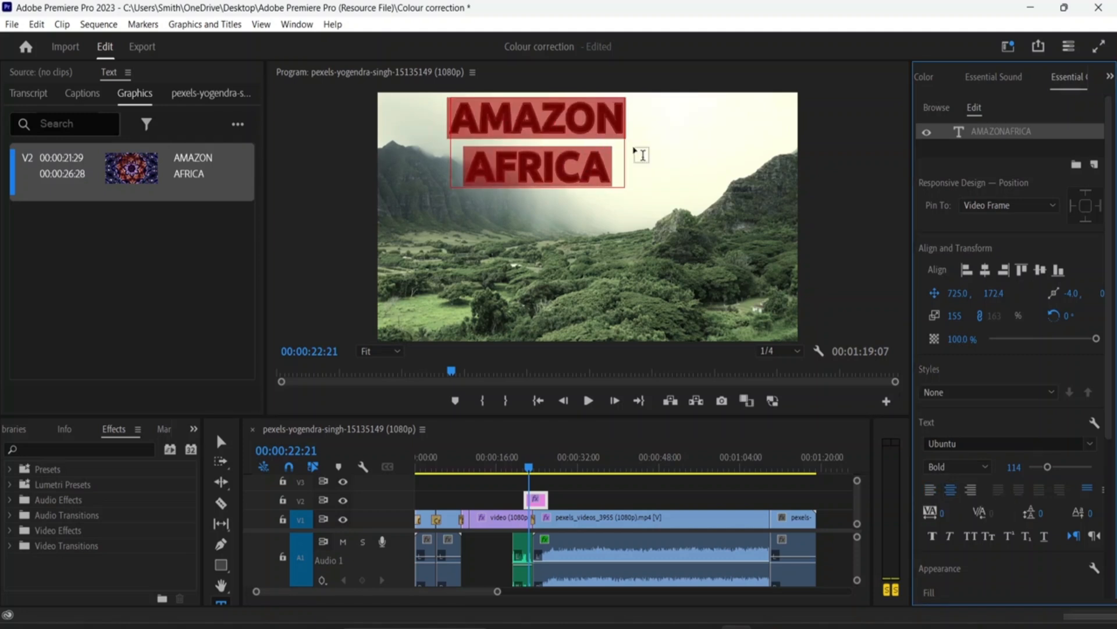
{"action": "left_click", "coordinate": [615, 148]}
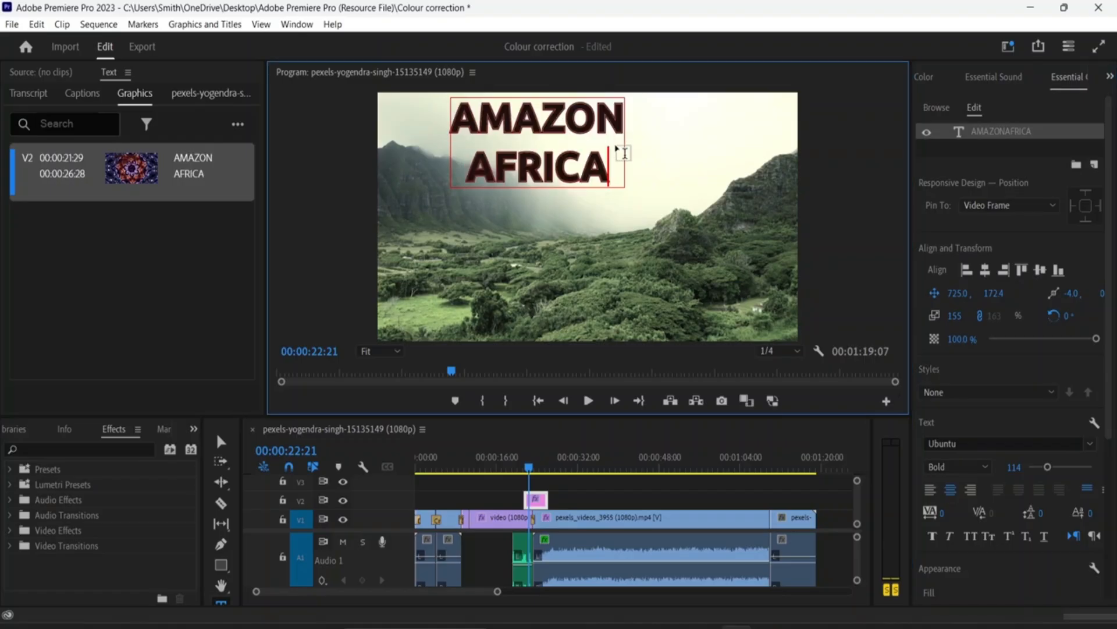
{"action": "left_click", "coordinate": [626, 184]}
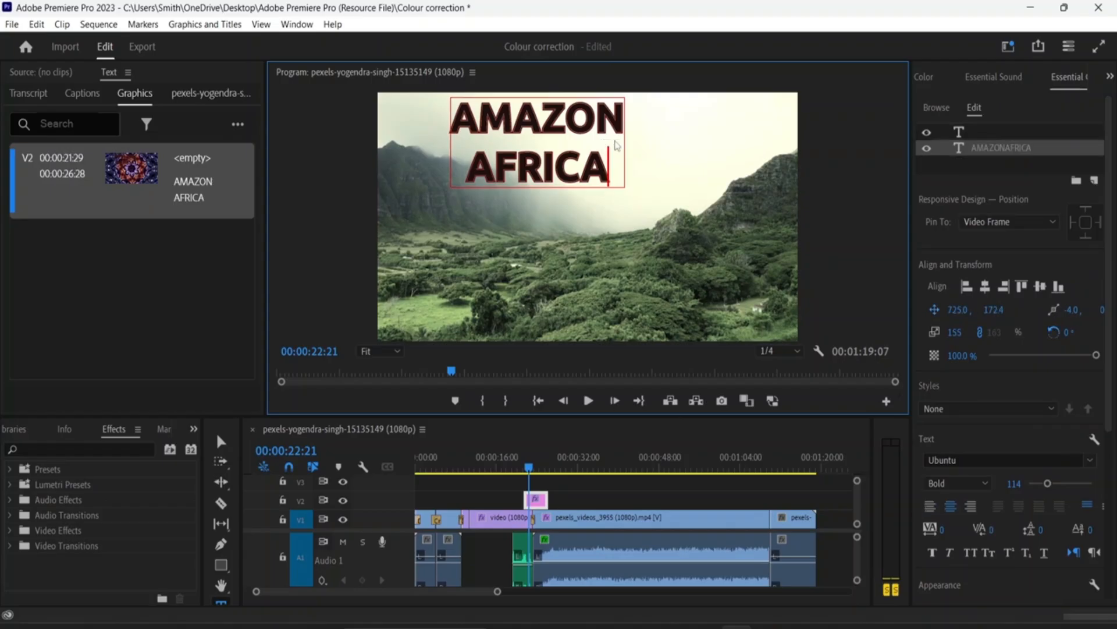
{"action": "left_click", "coordinate": [668, 150]}
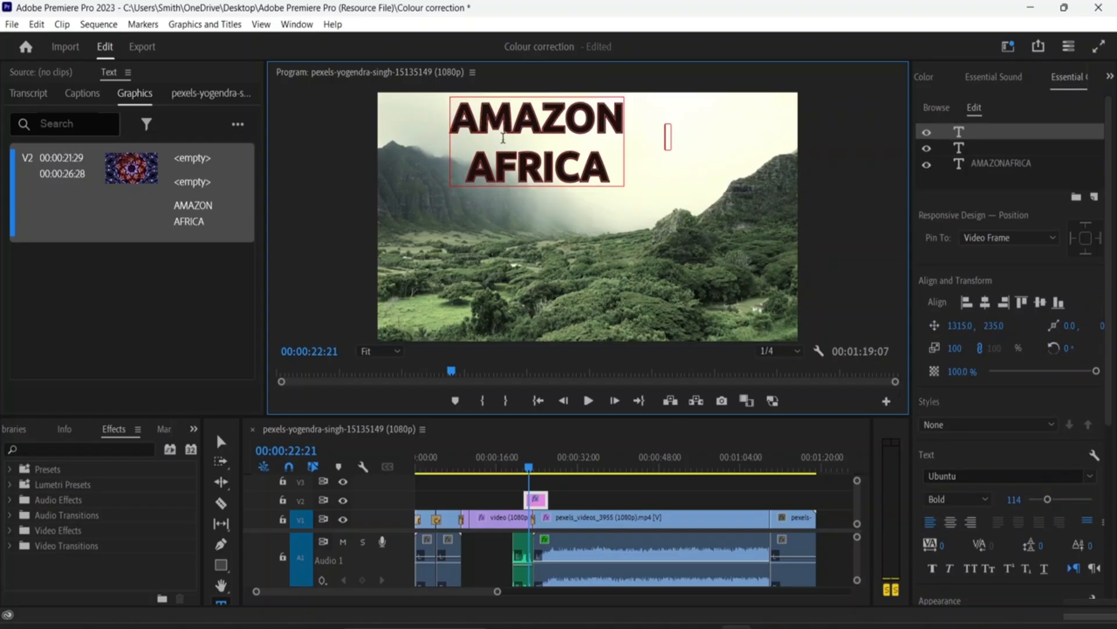
- Delete the topmost stray empty text layer and move the AMAZON AFRICA title to about 963.9, 175.4
{"action": "left_click", "coordinate": [221, 442]}
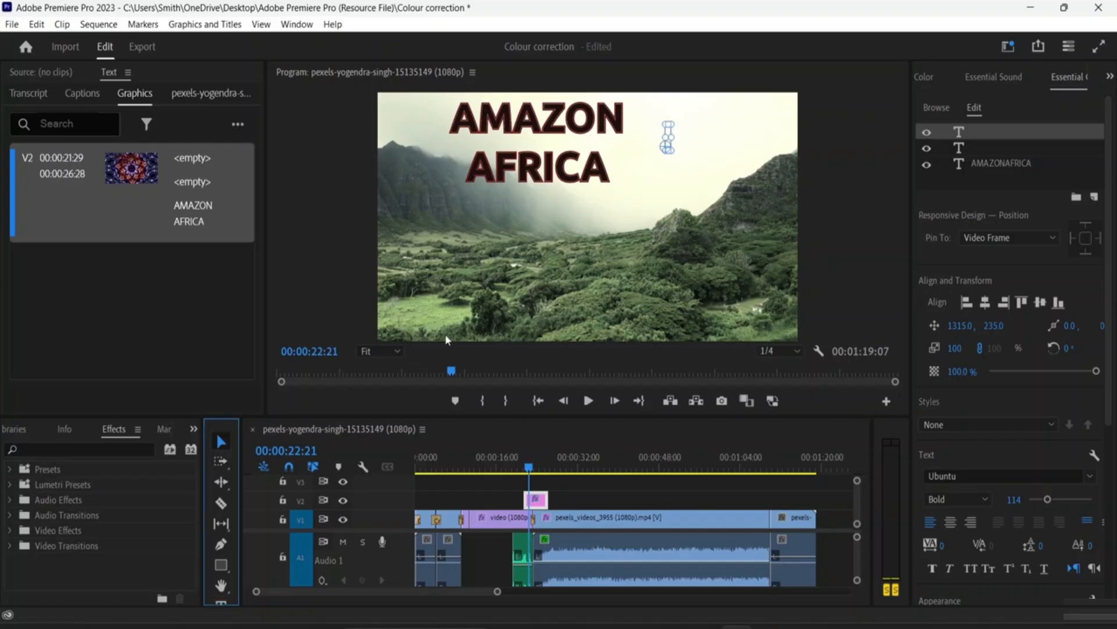
{"action": "left_click", "coordinate": [668, 137]}
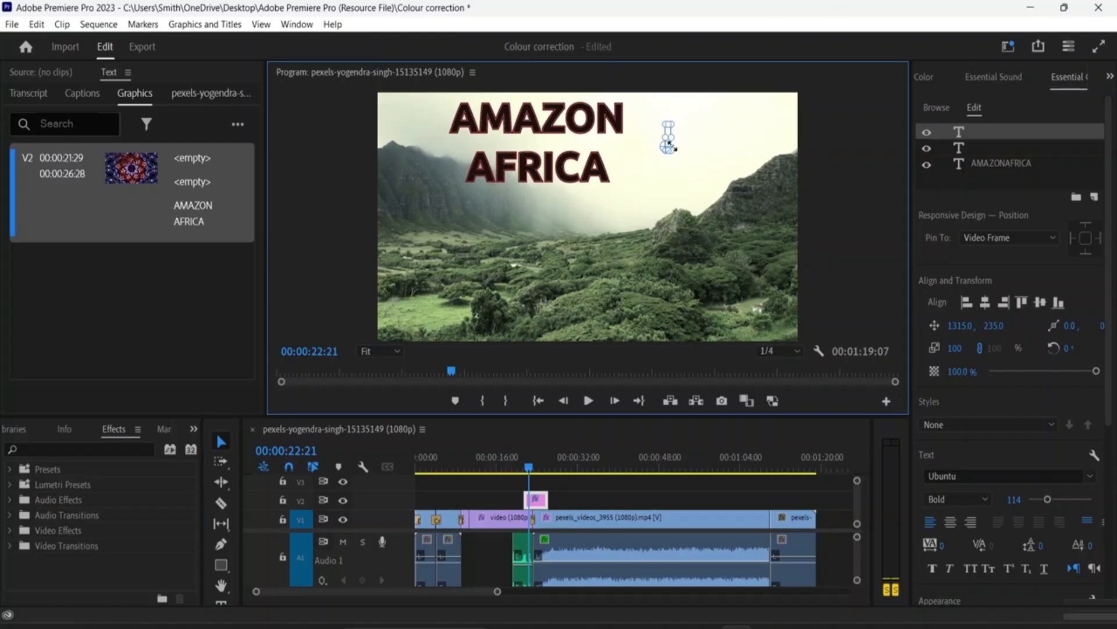
{"action": "mouse_move", "coordinate": [670, 126]}
{"action": "left_mouse_down"}
{"action": "mouse_move", "coordinate": [698, 139]}
{"action": "mouse_move", "coordinate": [662, 156]}
{"action": "mouse_move", "coordinate": [665, 145]}
{"action": "left_mouse_up"}
{"action": "key", "text": "Delete"}
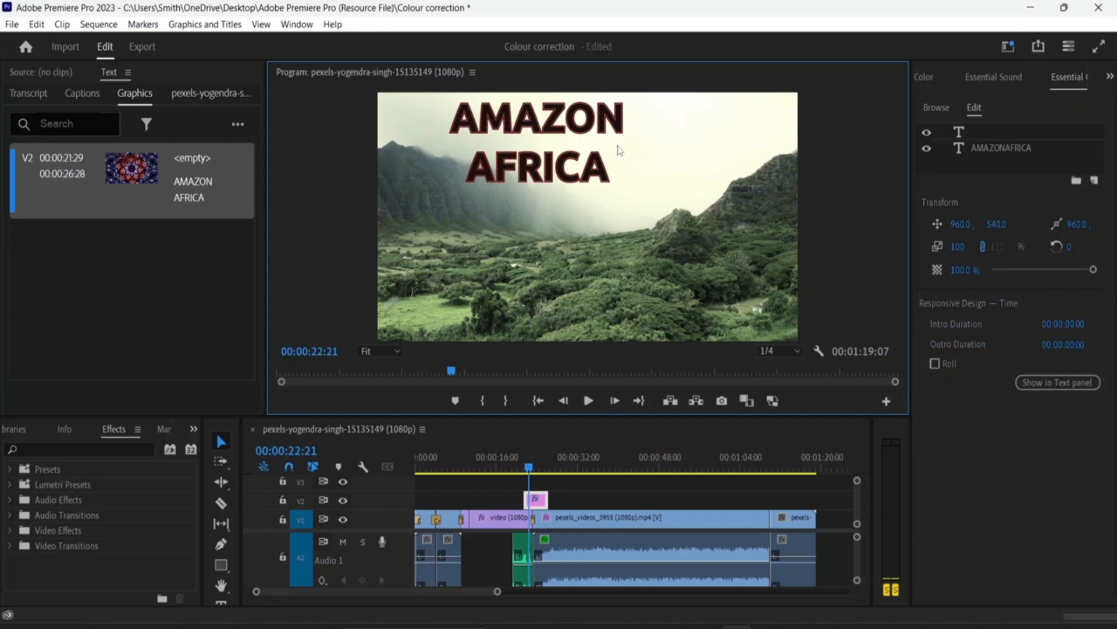
{"action": "left_click", "coordinate": [597, 144]}
{"action": "left_click_drag", "start_coordinate": [597, 144], "coordinate": [650, 145]}
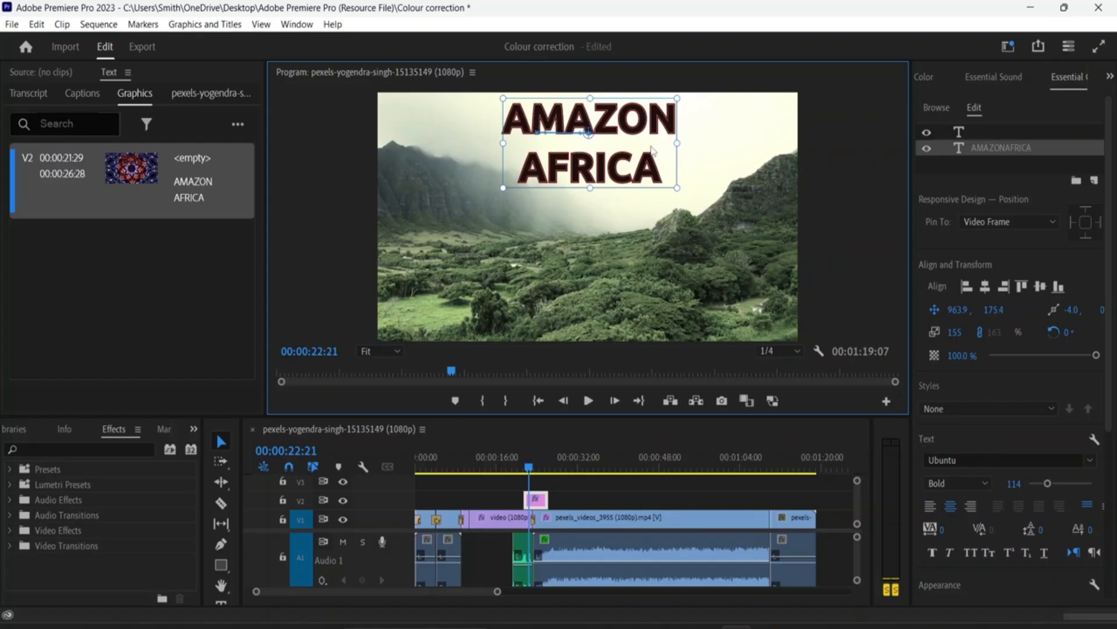
- Turn on a background behind the AMAZON AFRICA title and choose a dark neutral colour for it
{"action": "scroll", "coordinate": [1002, 518], "scroll_direction": "down", "scroll_amount": 5}
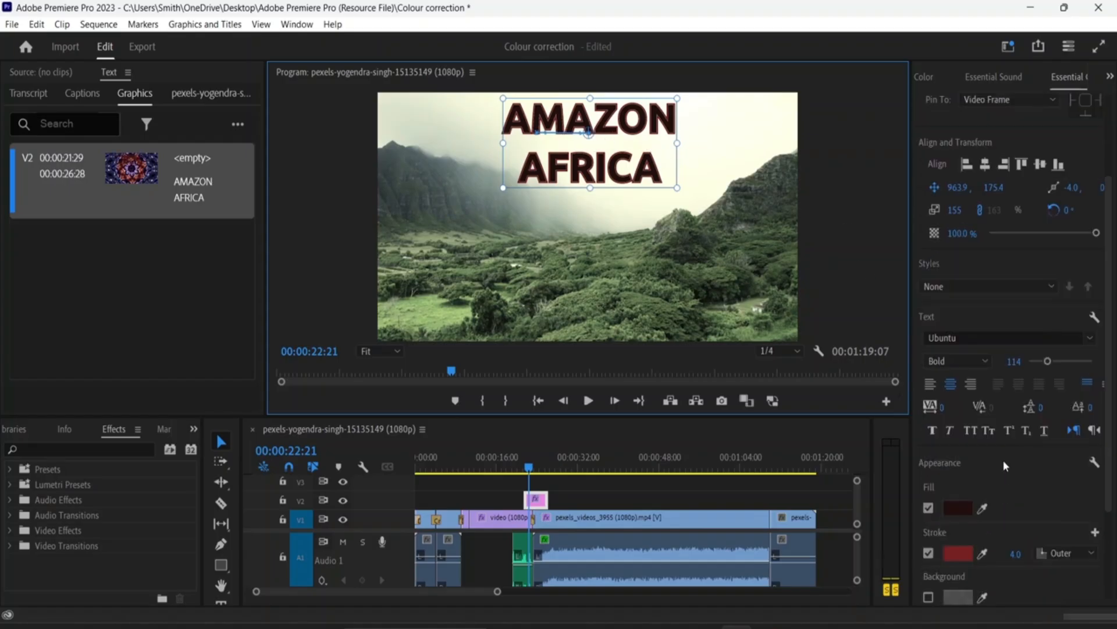
{"action": "left_click", "coordinate": [963, 477]}
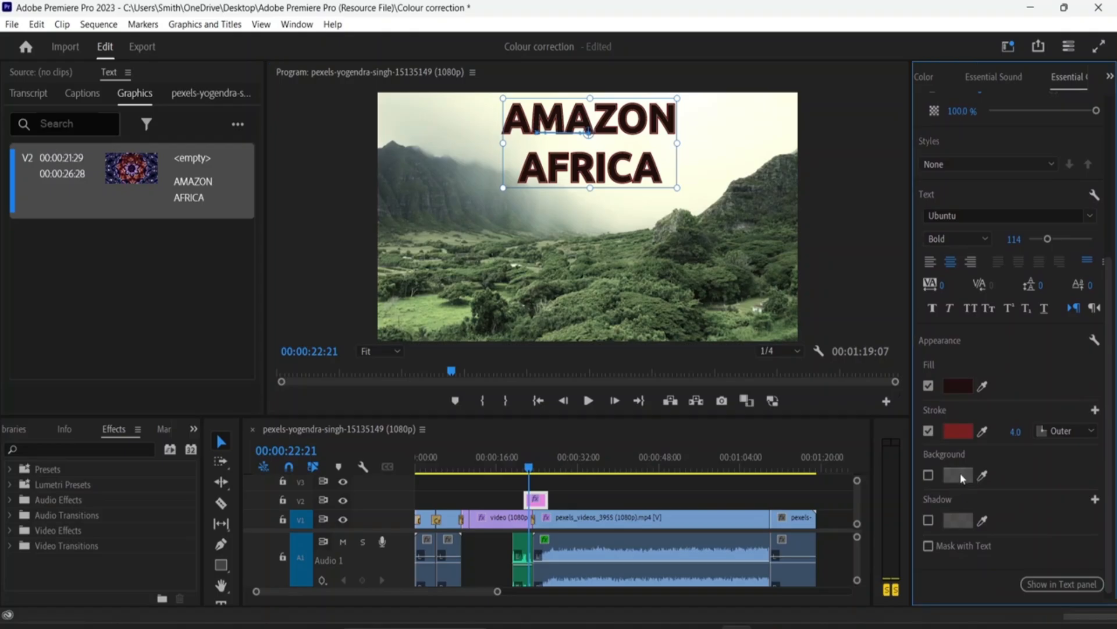
{"action": "left_click", "coordinate": [929, 475]}
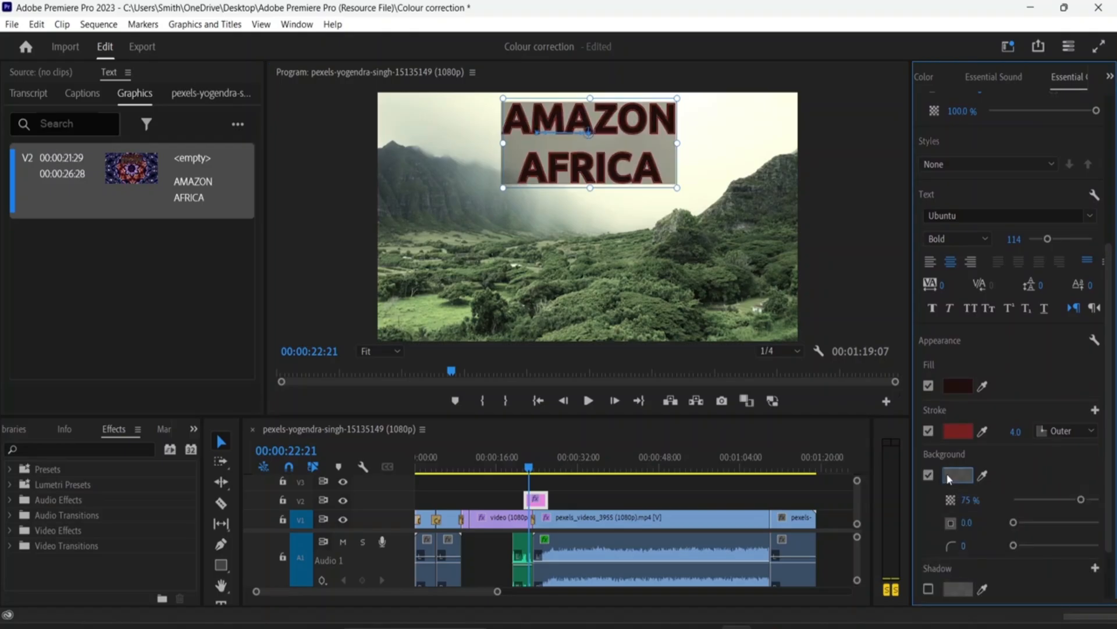
{"action": "left_click", "coordinate": [957, 475]}
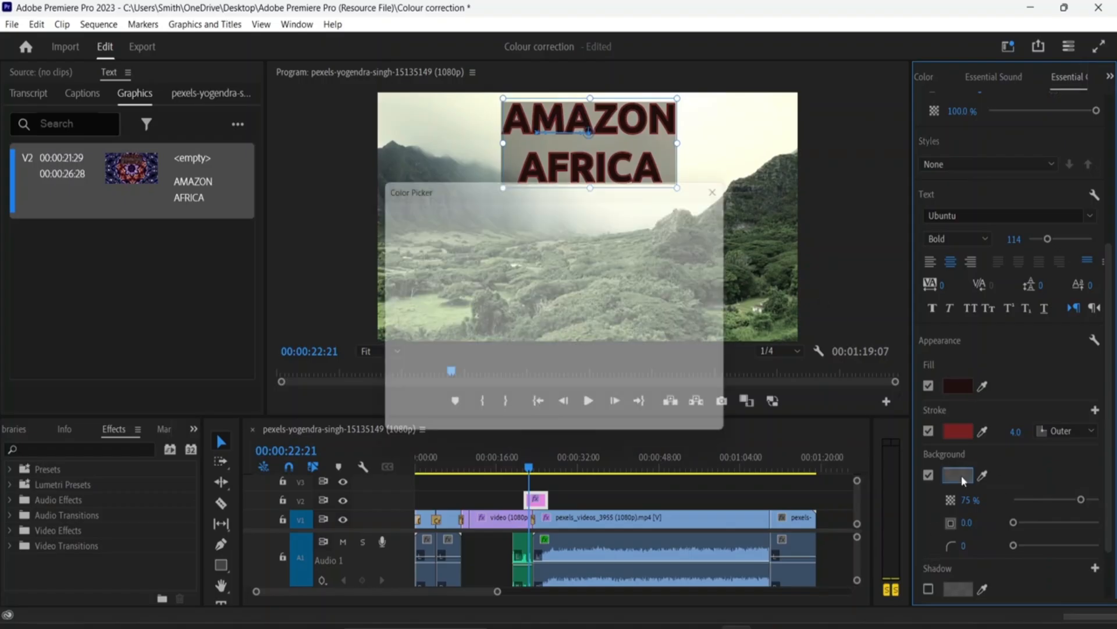
{"action": "left_click_drag", "start_coordinate": [384, 267], "coordinate": [382, 228]}
{"action": "left_click", "coordinate": [705, 213]}
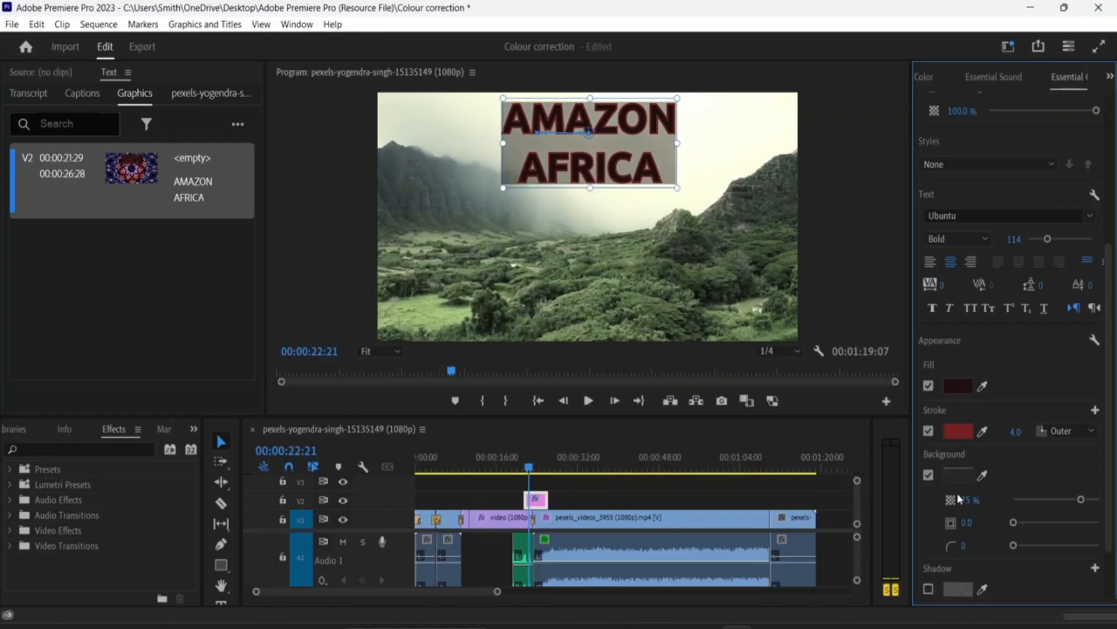
- Set the title background's size to 39.5 and its opacity to 88%
{"action": "left_click_drag", "start_coordinate": [1083, 503], "coordinate": [1099, 511]}
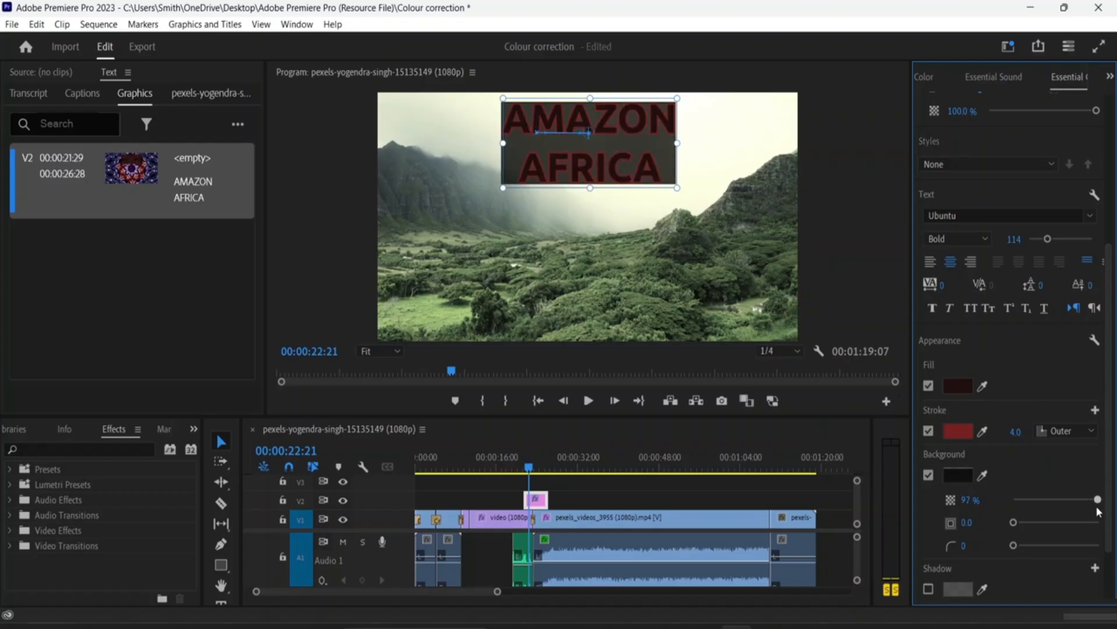
{"action": "left_click_drag", "start_coordinate": [1013, 522], "coordinate": [1046, 527]}
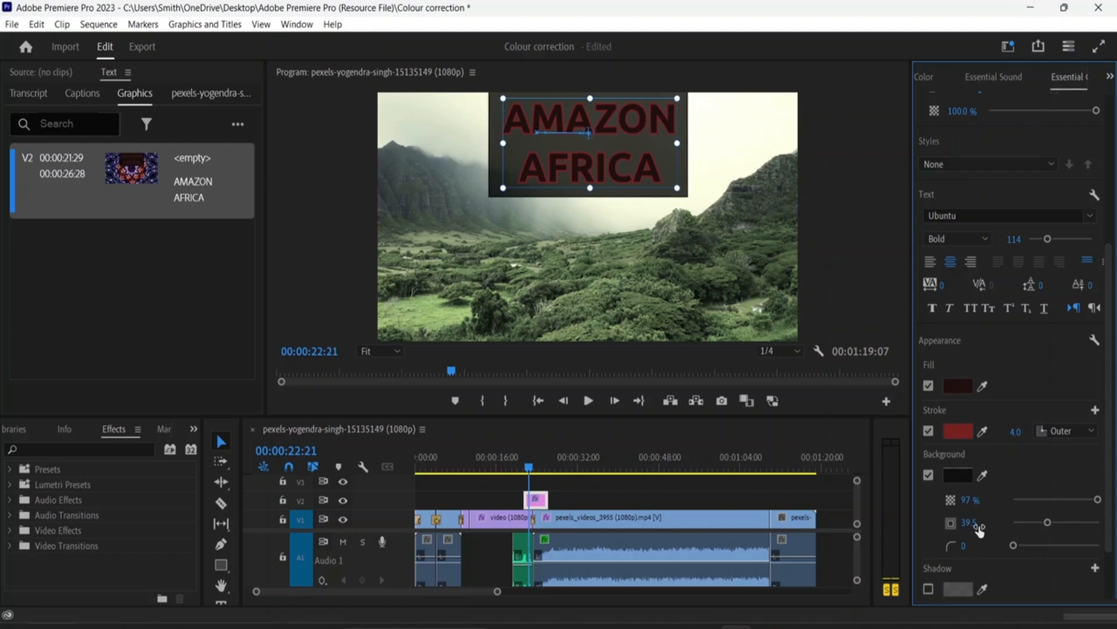
{"action": "left_click_drag", "start_coordinate": [1098, 500], "coordinate": [1091, 501]}
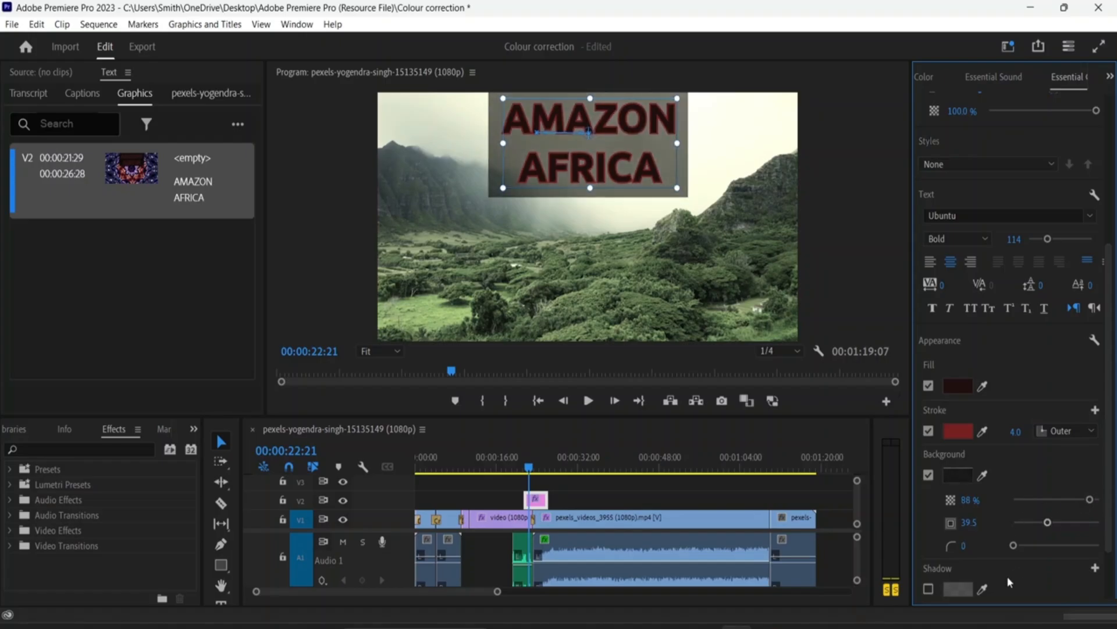
- Set the title background's size to 47.9 and corner radius to 45, and move the title to about 983.9, 165.4
{"action": "mouse_move", "coordinate": [1052, 523]}
{"action": "left_mouse_down"}
{"action": "mouse_move", "coordinate": [1042, 524]}
{"action": "mouse_move", "coordinate": [1054, 526]}
{"action": "left_mouse_up"}
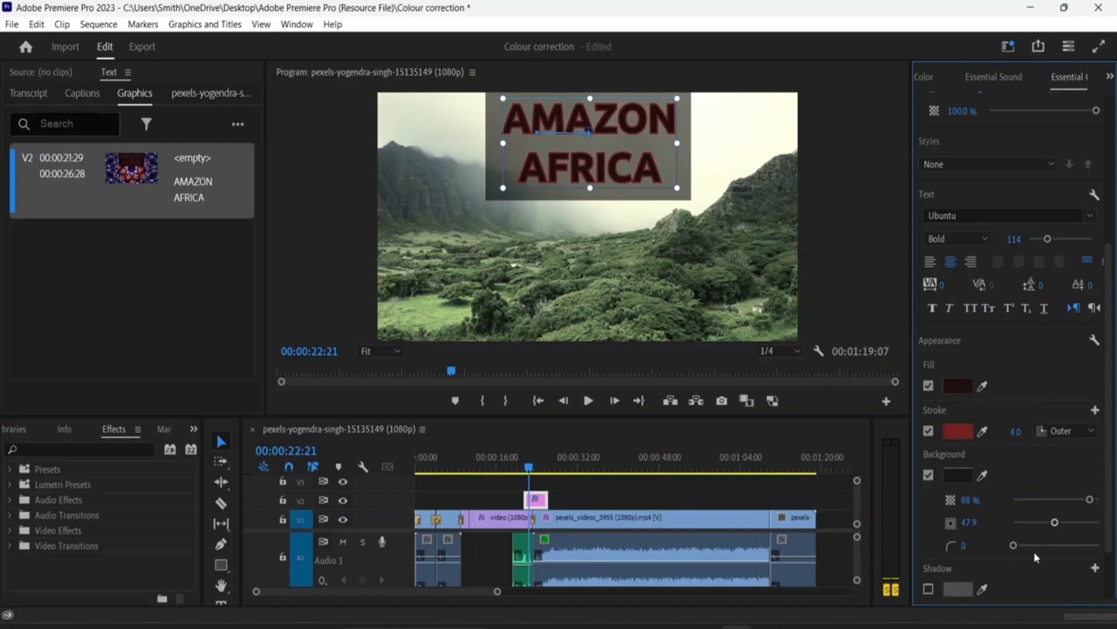
{"action": "left_click_drag", "start_coordinate": [1013, 546], "coordinate": [1051, 557]}
{"action": "left_click_drag", "start_coordinate": [605, 131], "coordinate": [622, 142]}
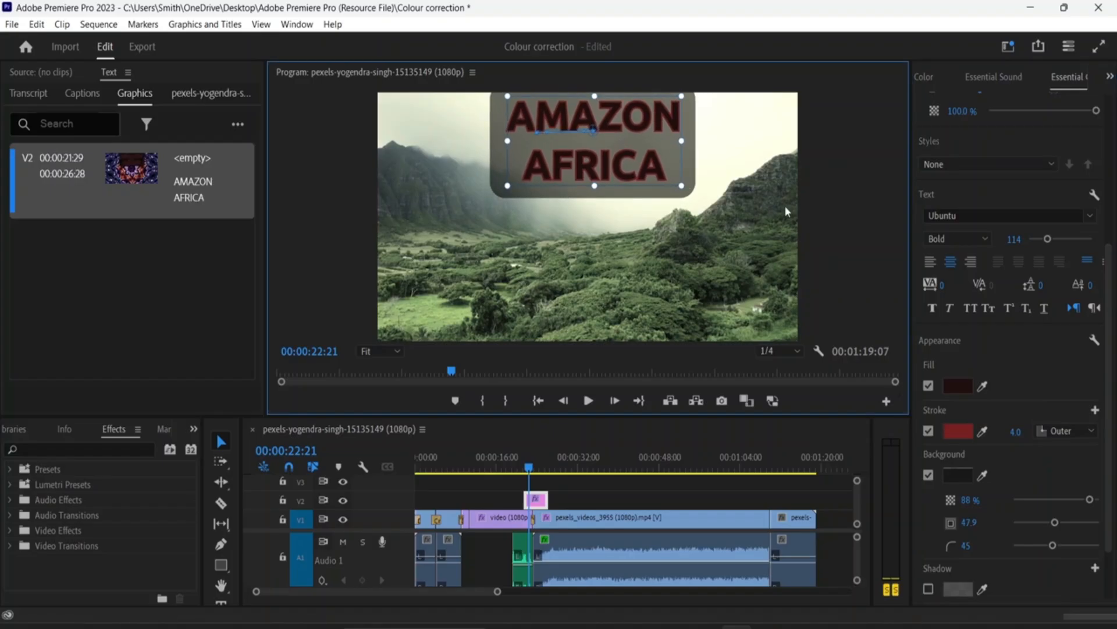
{"action": "scroll", "coordinate": [1018, 517], "scroll_direction": "down", "scroll_amount": 3}
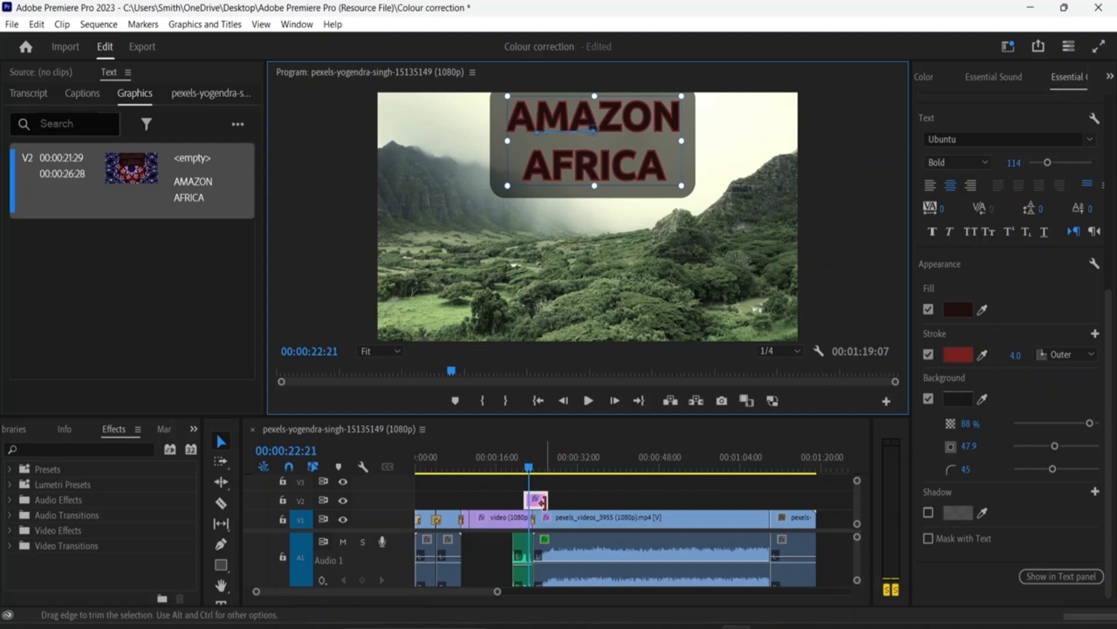
- Extend and reposition the title graphic on V2 so it spans about 00:00:10:50 to 00:00:33:11
{"action": "left_click", "coordinate": [541, 502]}
{"action": "left_click_drag", "start_coordinate": [540, 501], "coordinate": [465, 498]}
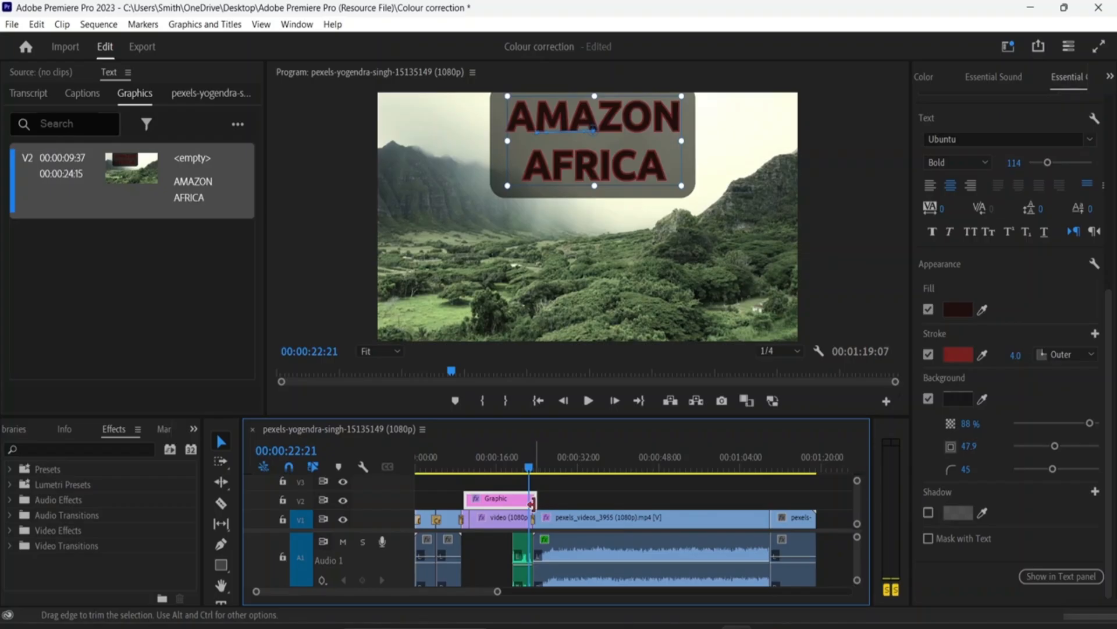
{"action": "mouse_move", "coordinate": [531, 504]}
{"action": "left_mouse_down"}
{"action": "mouse_move", "coordinate": [592, 502]}
{"action": "mouse_move", "coordinate": [547, 501]}
{"action": "left_mouse_up"}
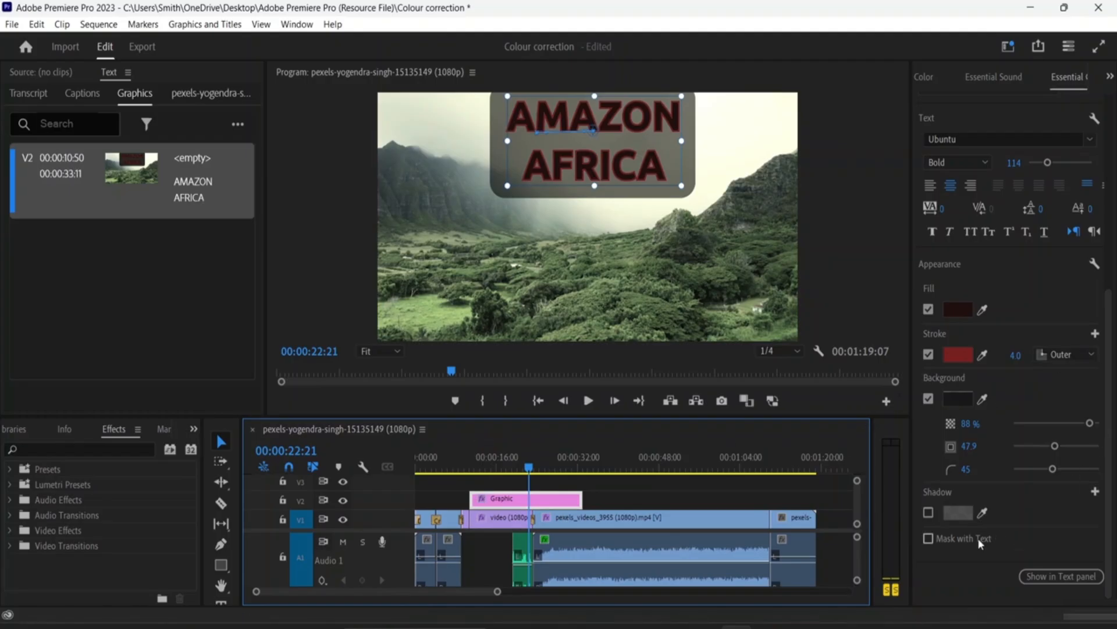
- Turn on a shadow for the AMAZON AFRICA title and choose a pale pink colour for it
{"action": "left_click", "coordinate": [929, 512]}
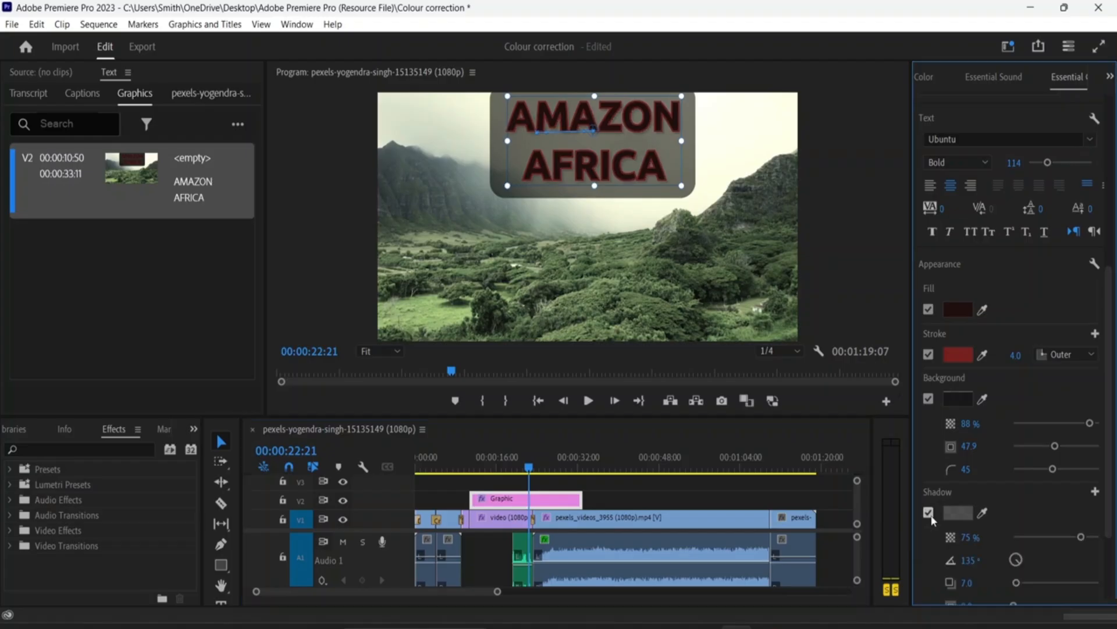
{"action": "scroll", "coordinate": [987, 523], "scroll_direction": "down", "scroll_amount": 3}
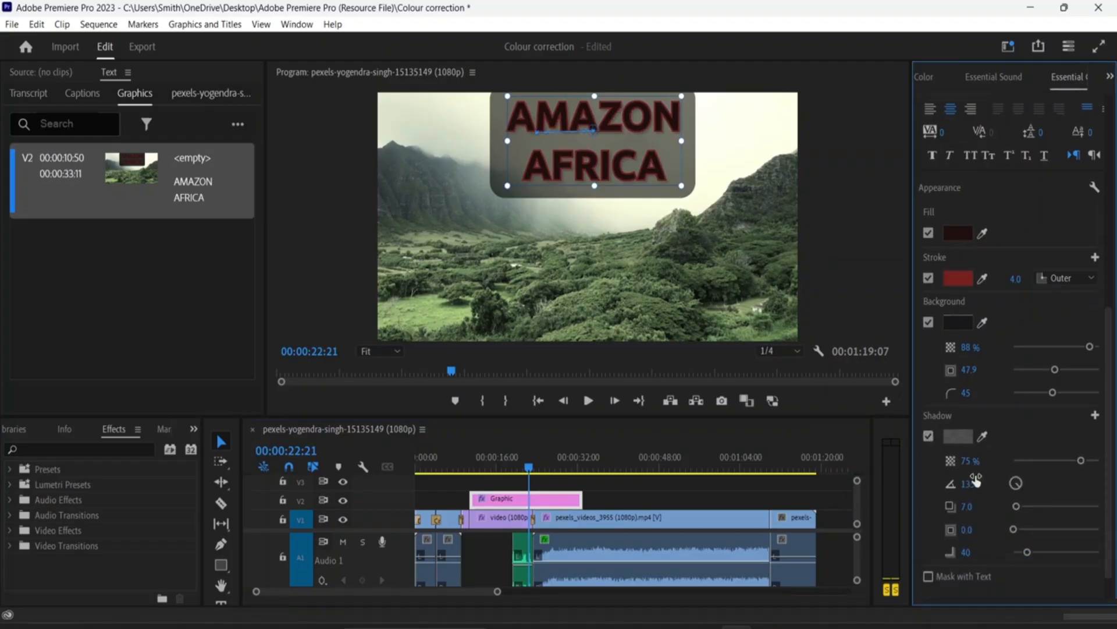
{"action": "left_click", "coordinate": [954, 436]}
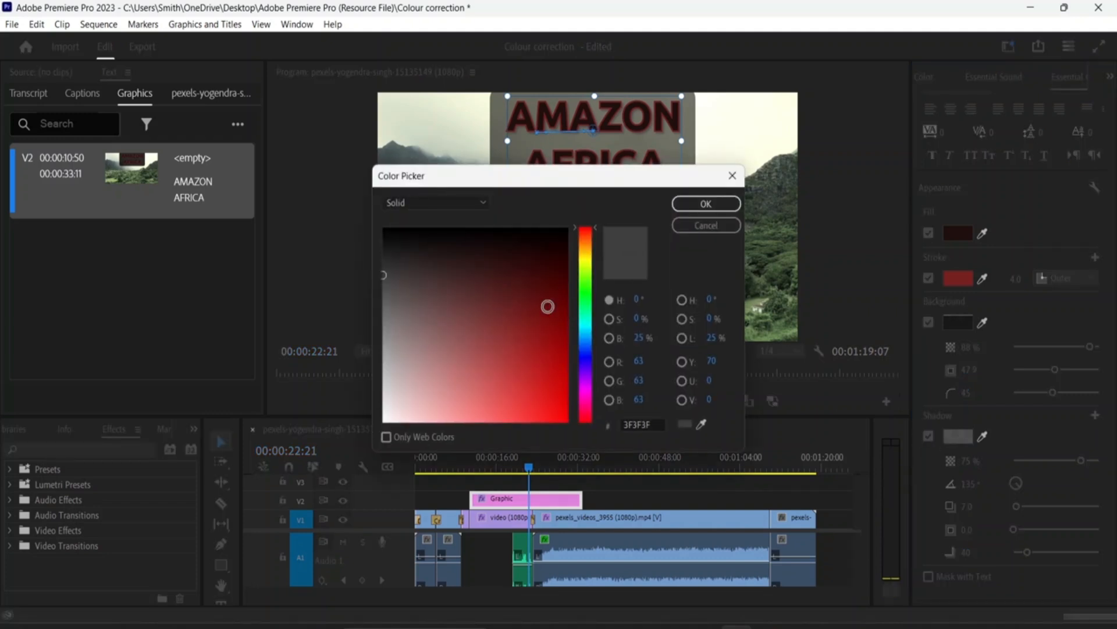
{"action": "mouse_move", "coordinate": [384, 275]}
{"action": "left_mouse_down"}
{"action": "mouse_move", "coordinate": [454, 302]}
{"action": "mouse_move", "coordinate": [409, 372]}
{"action": "left_mouse_up"}
{"action": "left_click", "coordinate": [698, 212]}
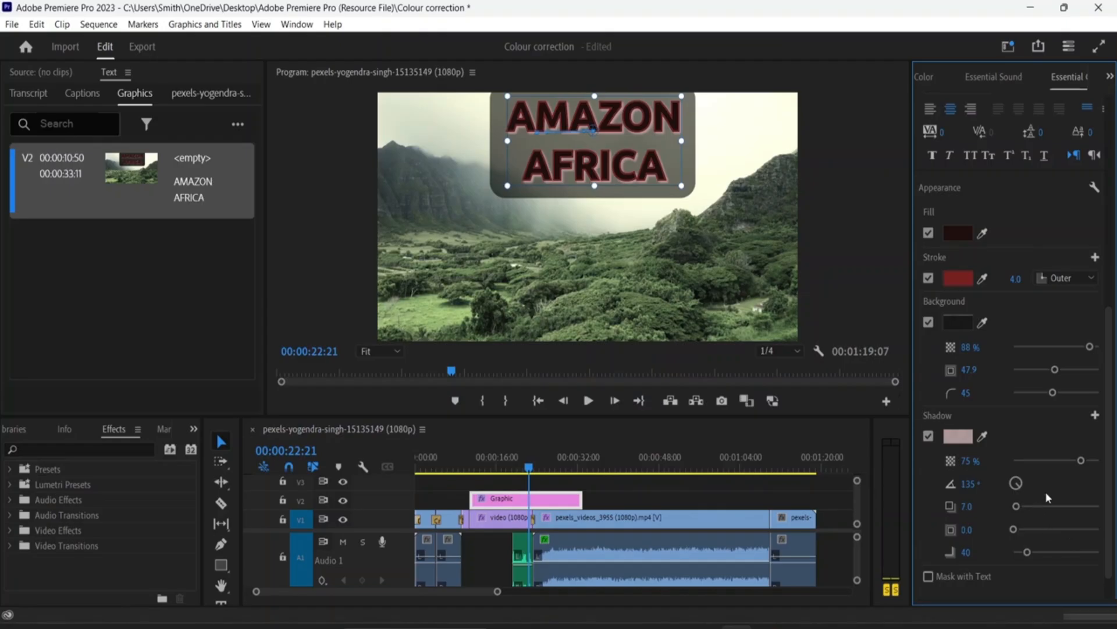
- Set the title shadow's opacity to 63%, angle to 132°, distance to 25.2, size to 0.0 and blur to 38
{"action": "left_click_drag", "start_coordinate": [1018, 487], "coordinate": [1016, 490]}
{"action": "mouse_move", "coordinate": [1081, 461]}
{"action": "left_mouse_down"}
{"action": "mouse_move", "coordinate": [1059, 461]}
{"action": "mouse_move", "coordinate": [1080, 466]}
{"action": "left_mouse_up"}
{"action": "left_click_drag", "start_coordinate": [1023, 507], "coordinate": [1026, 510]}
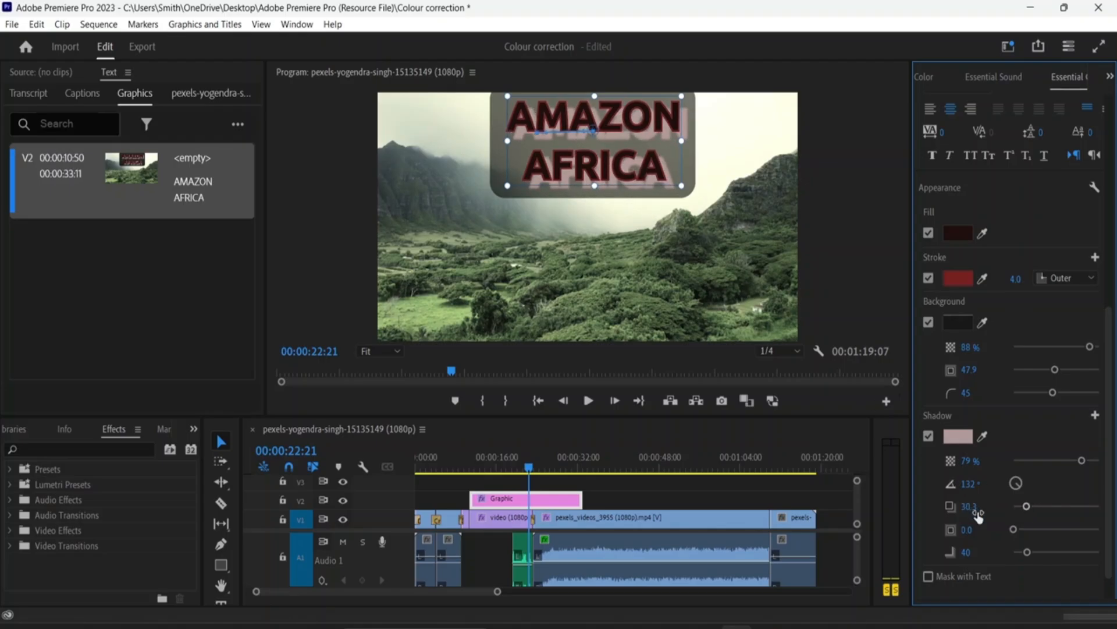
{"action": "left_click_drag", "start_coordinate": [1016, 530], "coordinate": [1040, 560]}
{"action": "left_click_drag", "start_coordinate": [1014, 529], "coordinate": [1025, 515]}
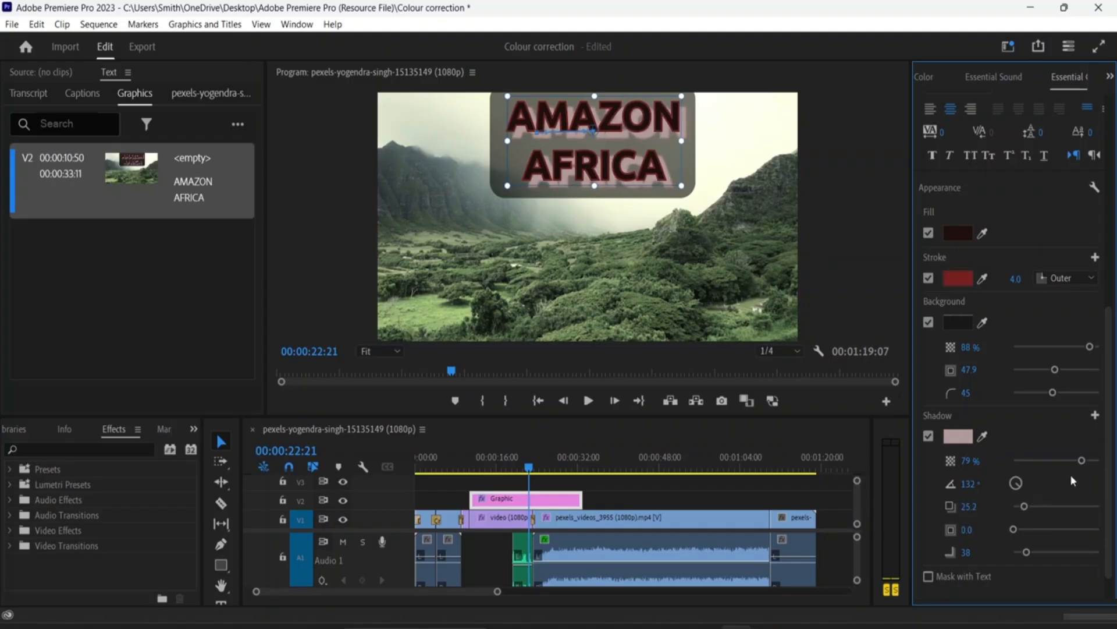
{"action": "mouse_move", "coordinate": [1087, 463]}
{"action": "left_mouse_down"}
{"action": "mouse_move", "coordinate": [1054, 468]}
{"action": "mouse_move", "coordinate": [1068, 472]}
{"action": "left_mouse_up"}
- Sample a green from the landscape footage as the title's shadow colour
{"action": "scroll", "coordinate": [958, 547], "scroll_direction": "down", "scroll_amount": 2}
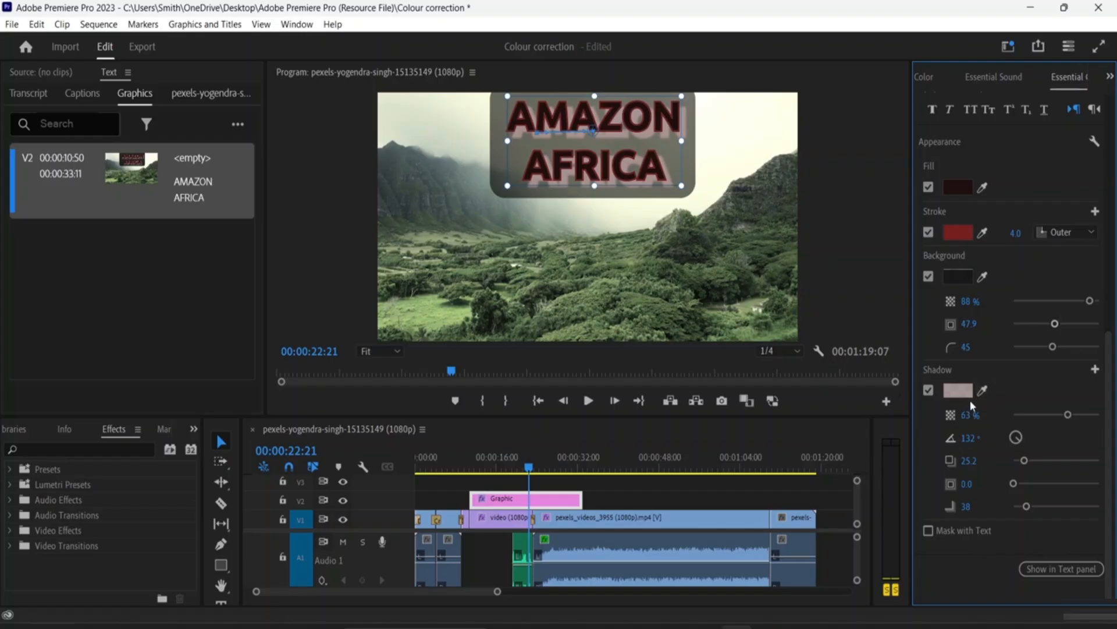
{"action": "left_click", "coordinate": [984, 391]}
{"action": "left_click", "coordinate": [723, 275]}
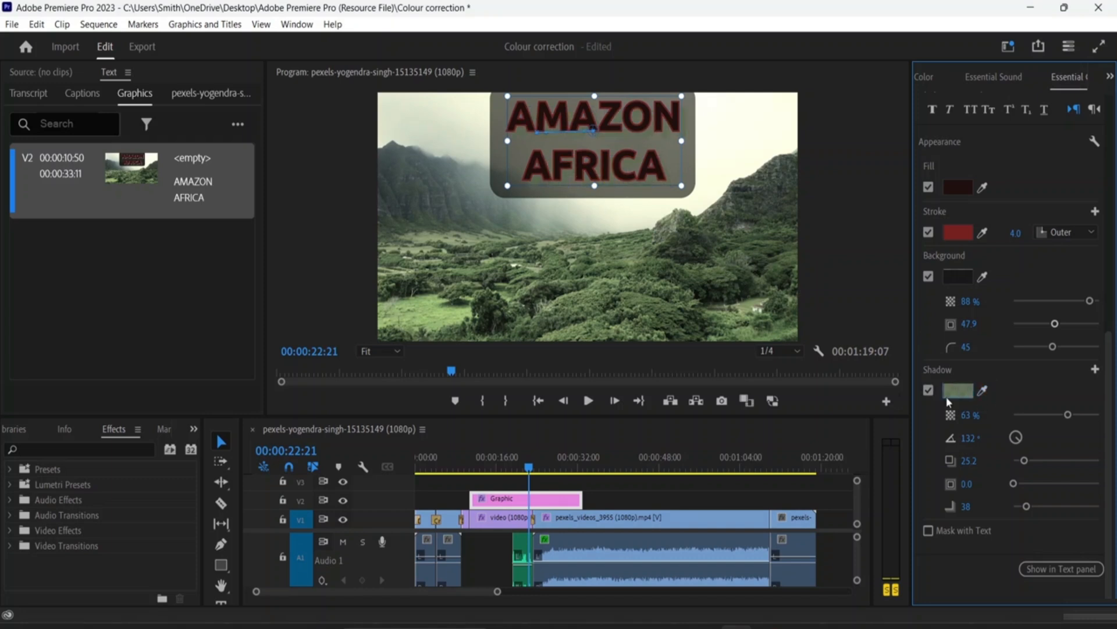
- Change the title's shadow colour to blue 393AA2
{"action": "left_click", "coordinate": [966, 394]}
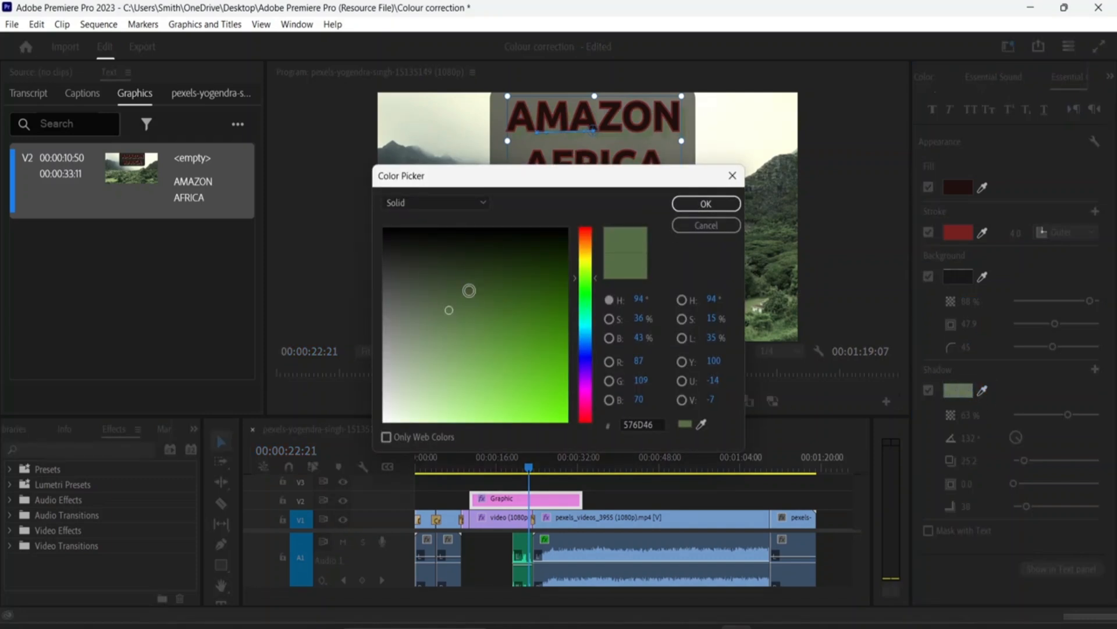
{"action": "left_click_drag", "start_coordinate": [596, 281], "coordinate": [590, 236]}
{"action": "mouse_move", "coordinate": [451, 309]}
{"action": "left_mouse_down"}
{"action": "mouse_move", "coordinate": [534, 380]}
{"action": "mouse_move", "coordinate": [508, 350]}
{"action": "mouse_move", "coordinate": [521, 359]}
{"action": "left_mouse_up"}
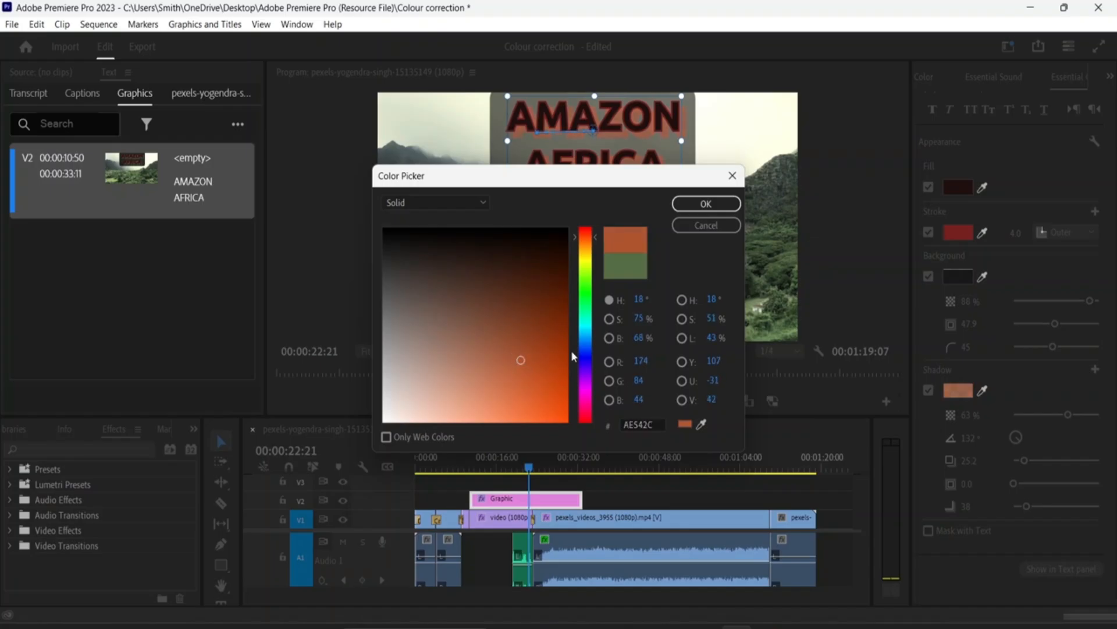
{"action": "mouse_move", "coordinate": [597, 235]}
{"action": "left_mouse_down"}
{"action": "mouse_move", "coordinate": [604, 389]}
{"action": "mouse_move", "coordinate": [599, 356]}
{"action": "left_mouse_up"}
{"action": "mouse_move", "coordinate": [516, 360]}
{"action": "left_mouse_down"}
{"action": "mouse_move", "coordinate": [456, 329]}
{"action": "mouse_move", "coordinate": [503, 349]}
{"action": "left_mouse_up"}
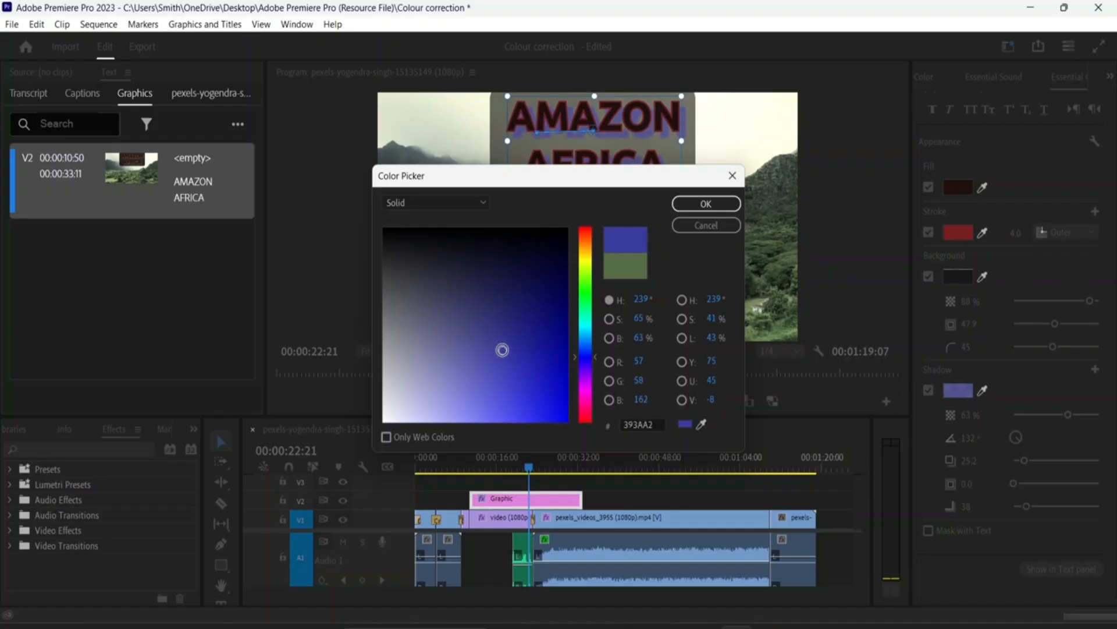
{"action": "left_click", "coordinate": [706, 203]}
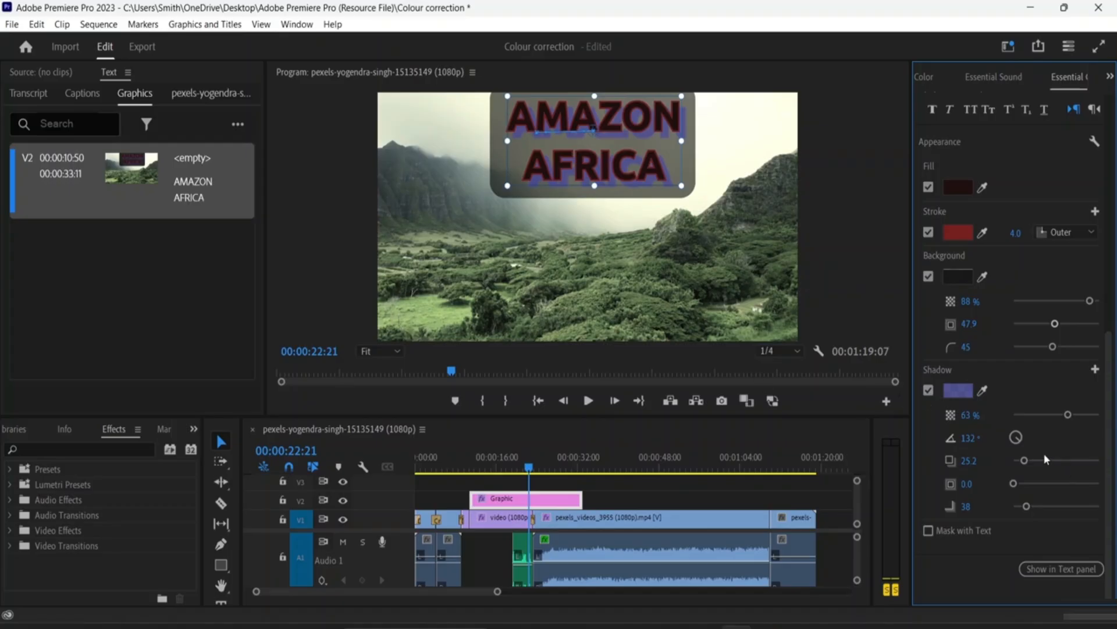
- Save the title's current formatting as a new text style named "Lower Third"
{"action": "scroll", "coordinate": [989, 258], "scroll_direction": "up", "scroll_amount": 5}
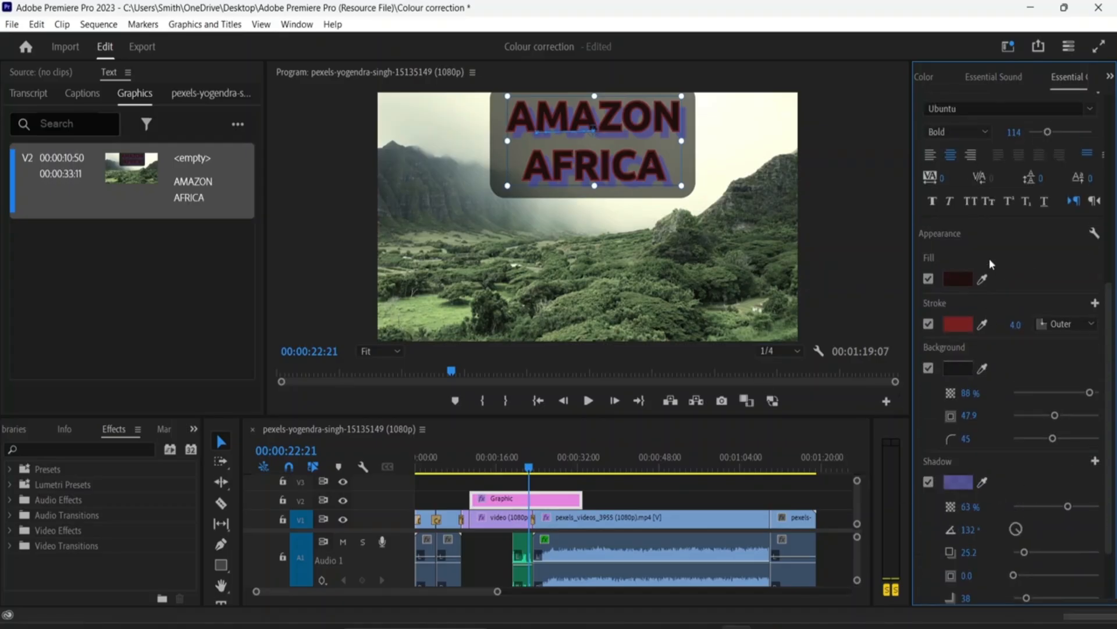
{"action": "scroll", "coordinate": [990, 258], "scroll_direction": "up", "scroll_amount": 5}
{"action": "left_click", "coordinate": [997, 253]}
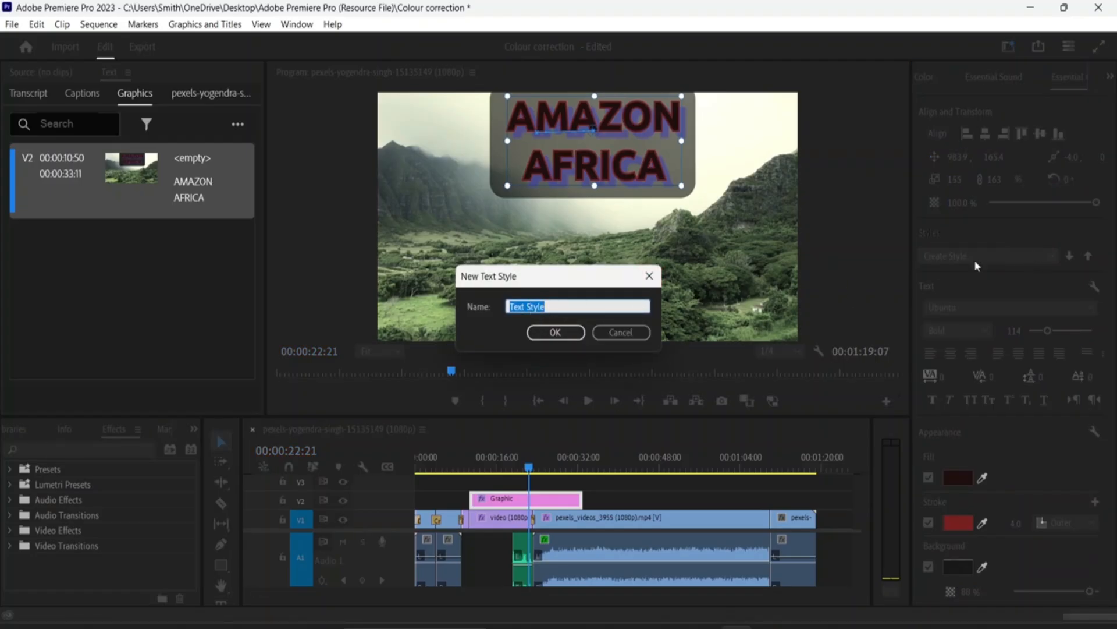
{"action": "left_click", "coordinate": [553, 307]}
{"action": "type", "text": "="}
{"action": "type", "text": "Lower Third"}
{"action": "left_click", "coordinate": [544, 333]}
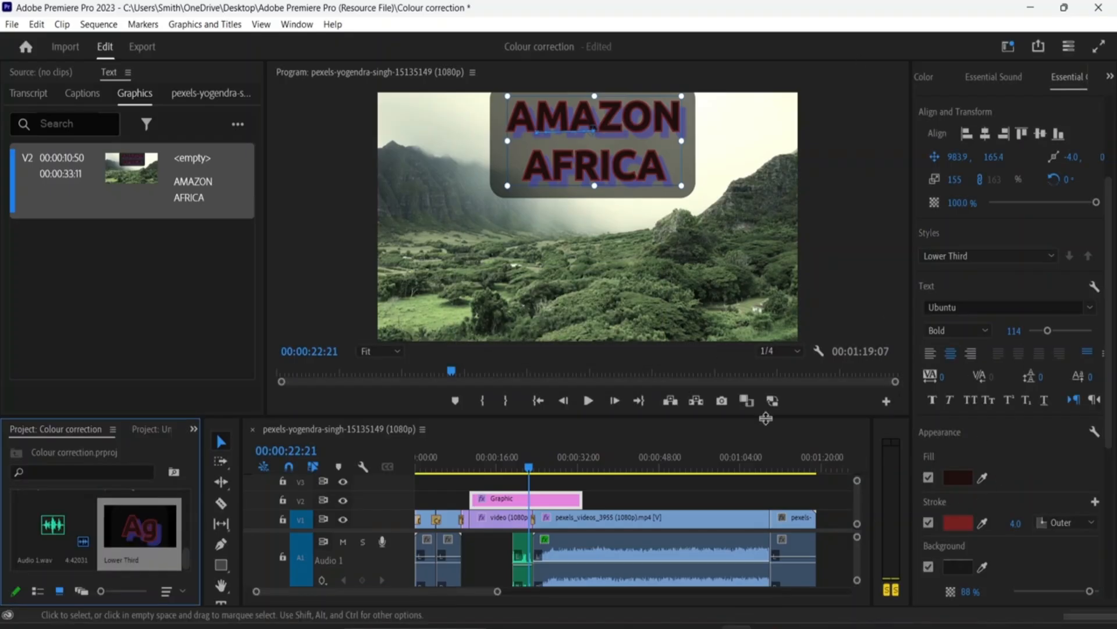
{"action": "left_click", "coordinate": [603, 100]}
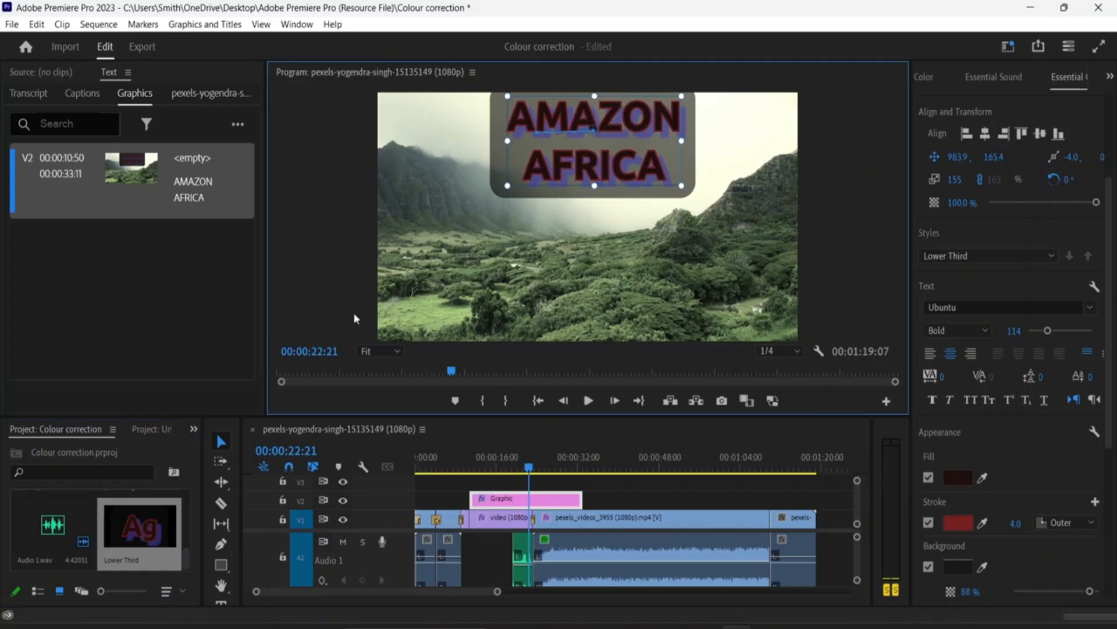
{"action": "left_click_drag", "start_coordinate": [683, 164], "coordinate": [639, 196]}
{"action": "left_click", "coordinate": [685, 167]}
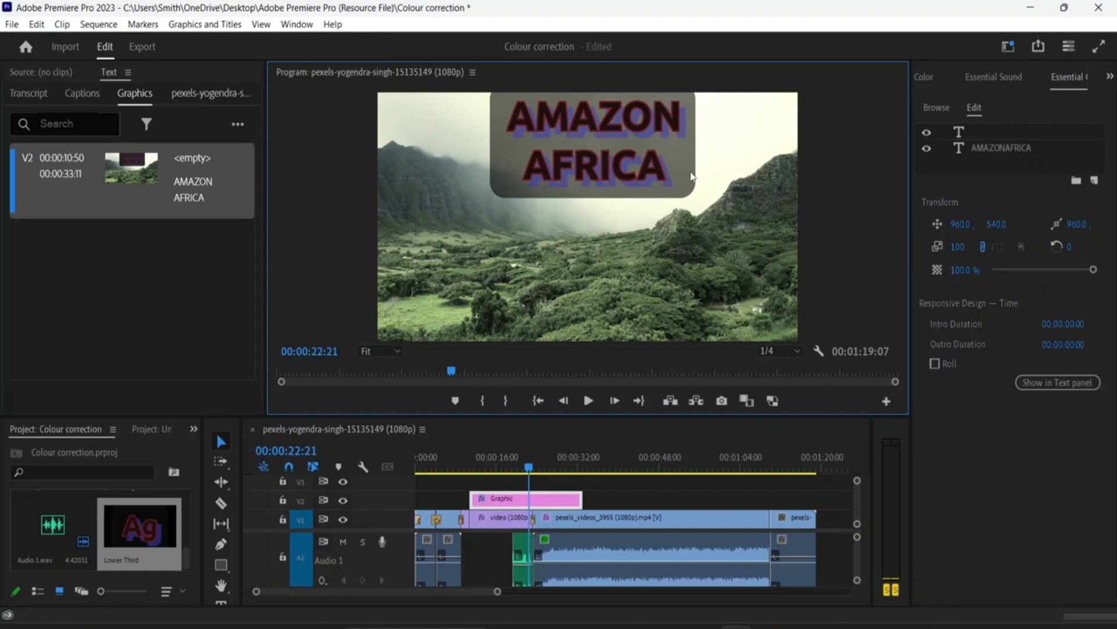
{"action": "left_click", "coordinate": [677, 179]}
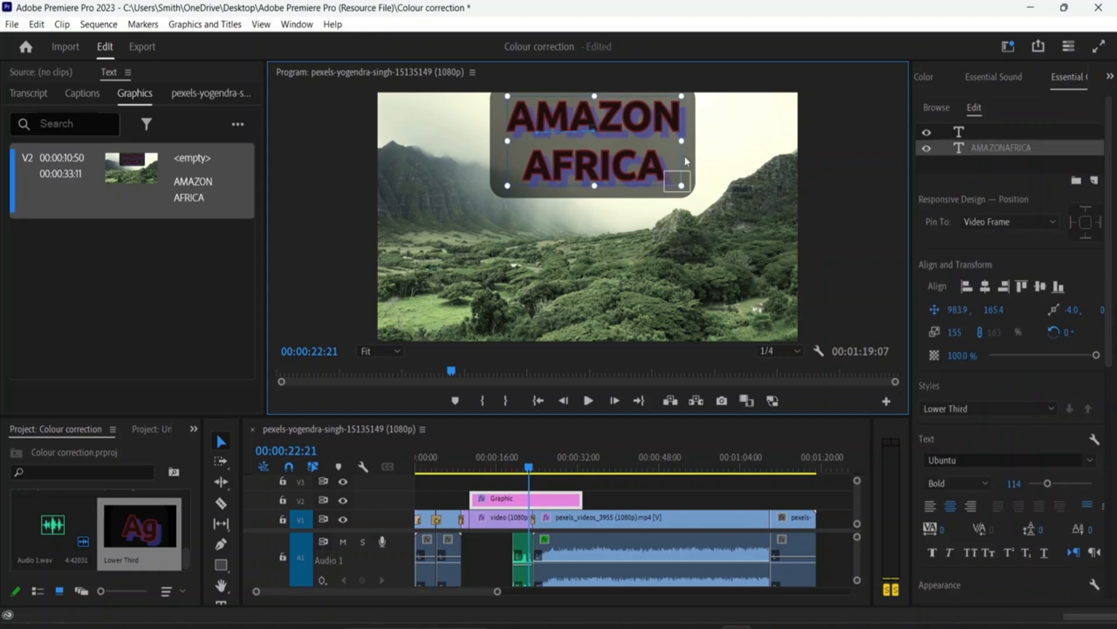
{"action": "double_click", "coordinate": [578, 144]}
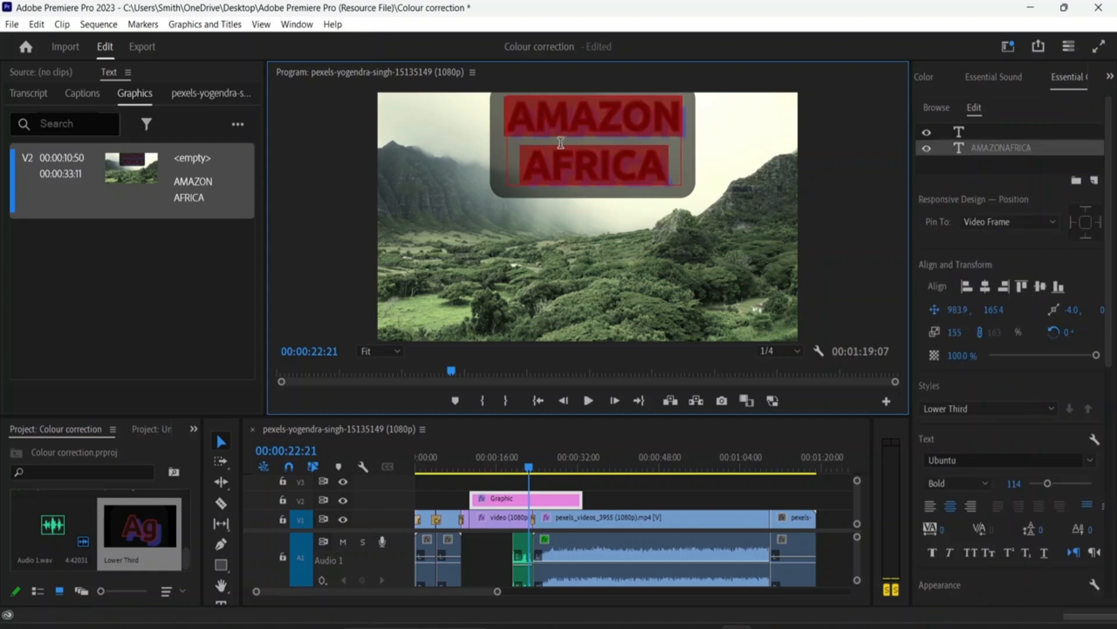
{"action": "left_click", "coordinate": [693, 170]}
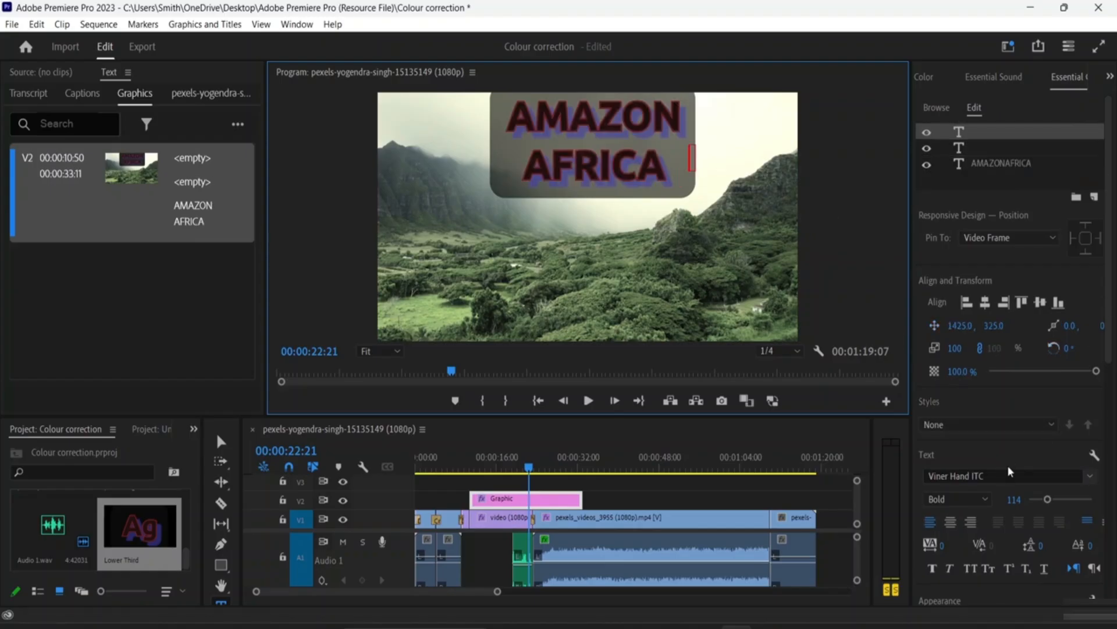
{"action": "left_click", "coordinate": [860, 282]}
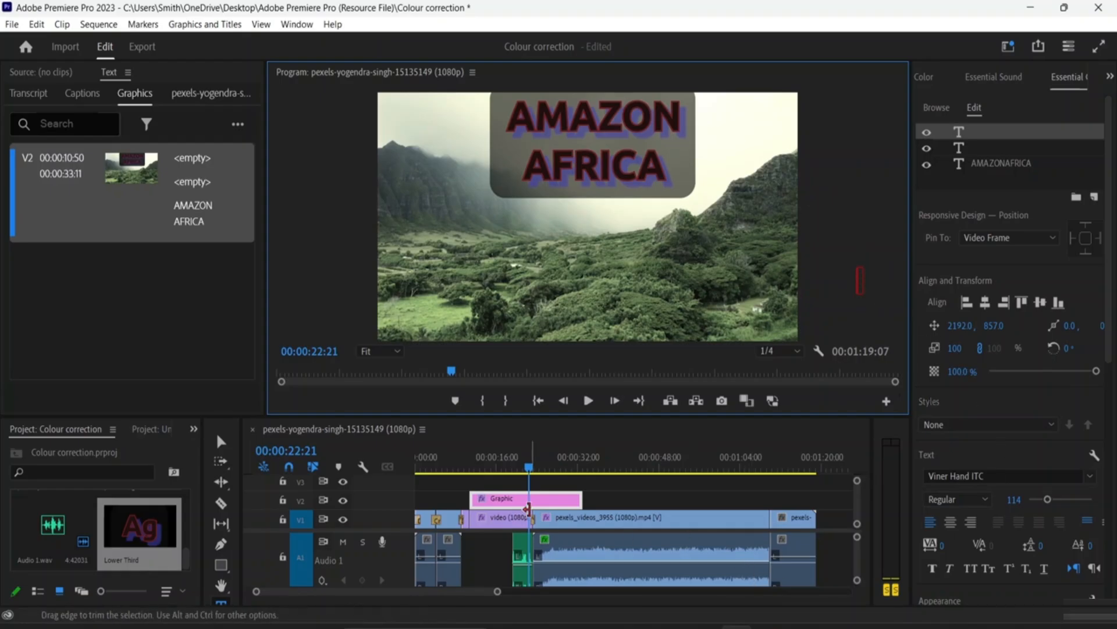
- Show the Effects library in place of the project's media bin
{"action": "left_click", "coordinate": [502, 505]}
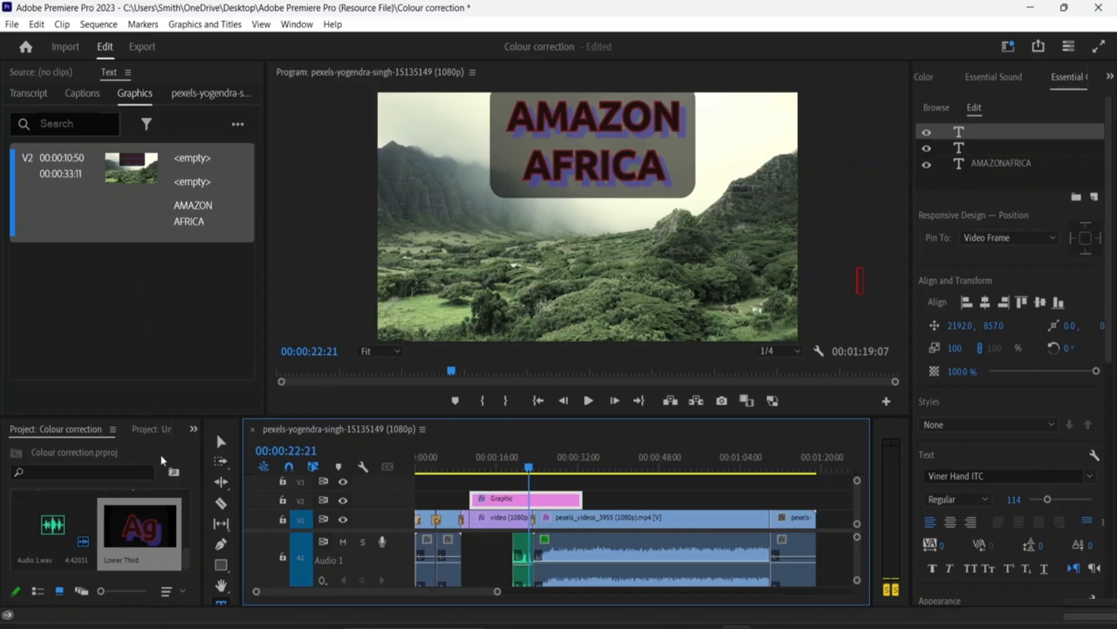
{"action": "left_click", "coordinate": [112, 430]}
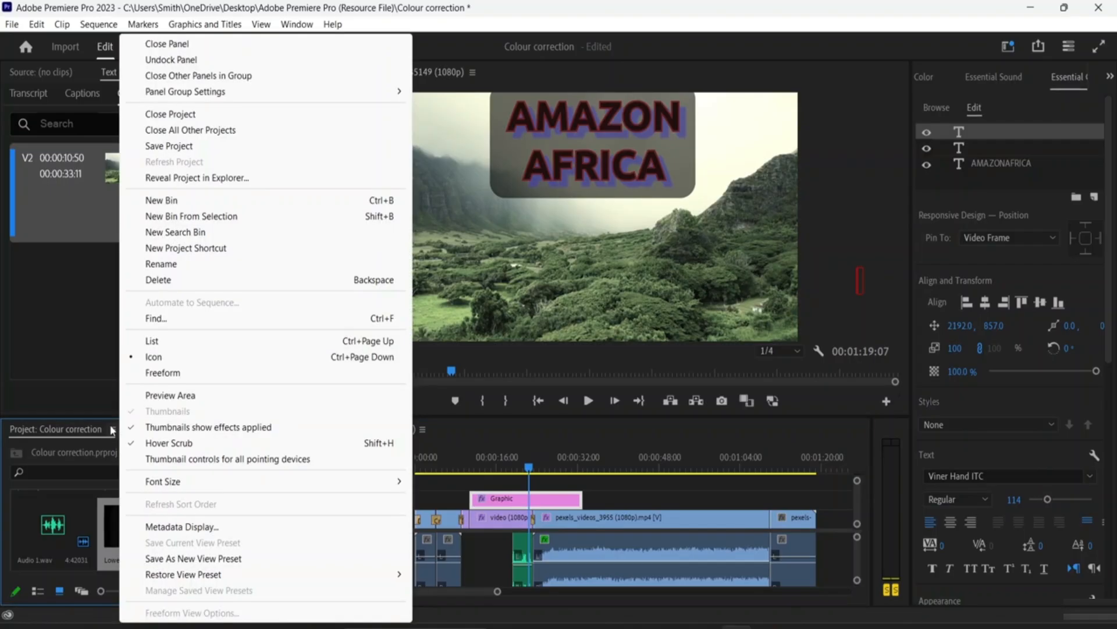
{"action": "left_click", "coordinate": [90, 448]}
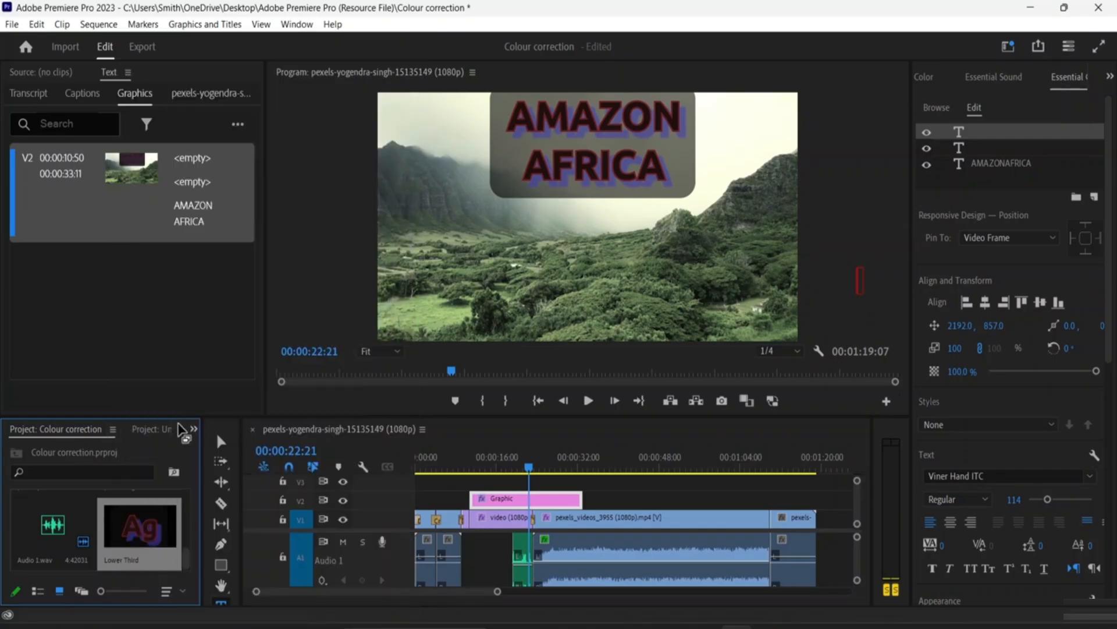
{"action": "left_click", "coordinate": [193, 430]}
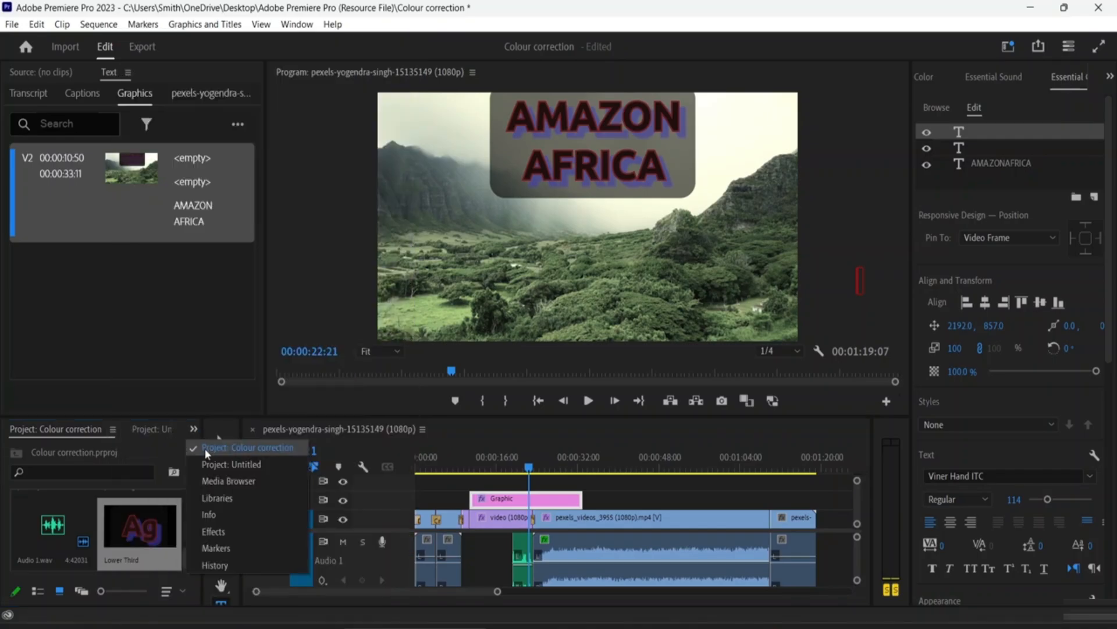
{"action": "left_click", "coordinate": [225, 529]}
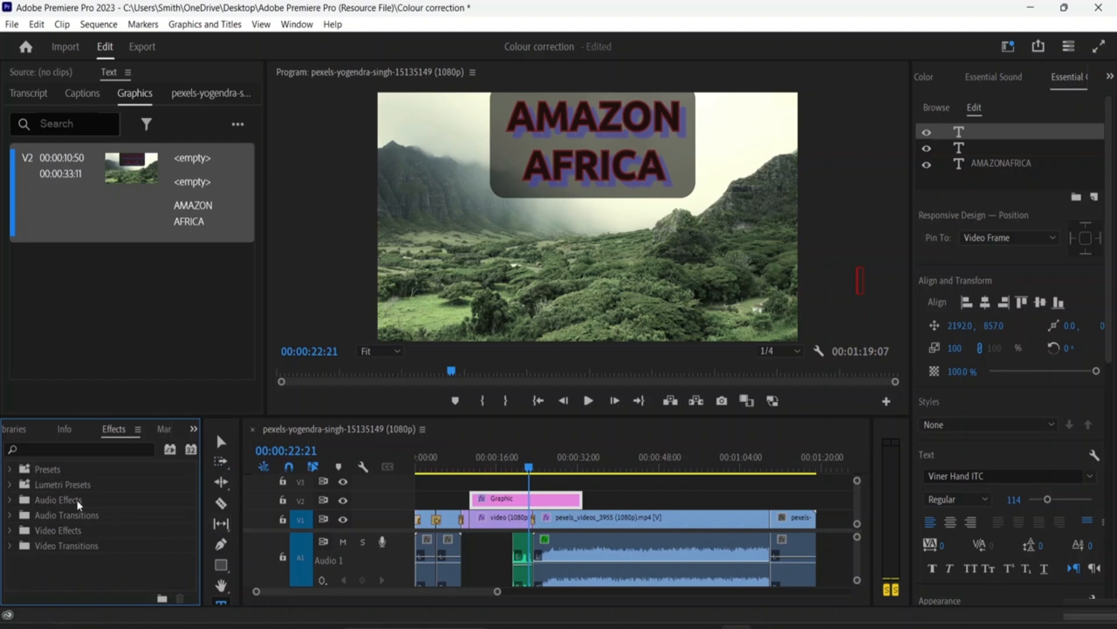
- Apply the Cross Dissolve video transition to the start of the title graphic and Dip to Black to its end
{"action": "left_click", "coordinate": [76, 544]}
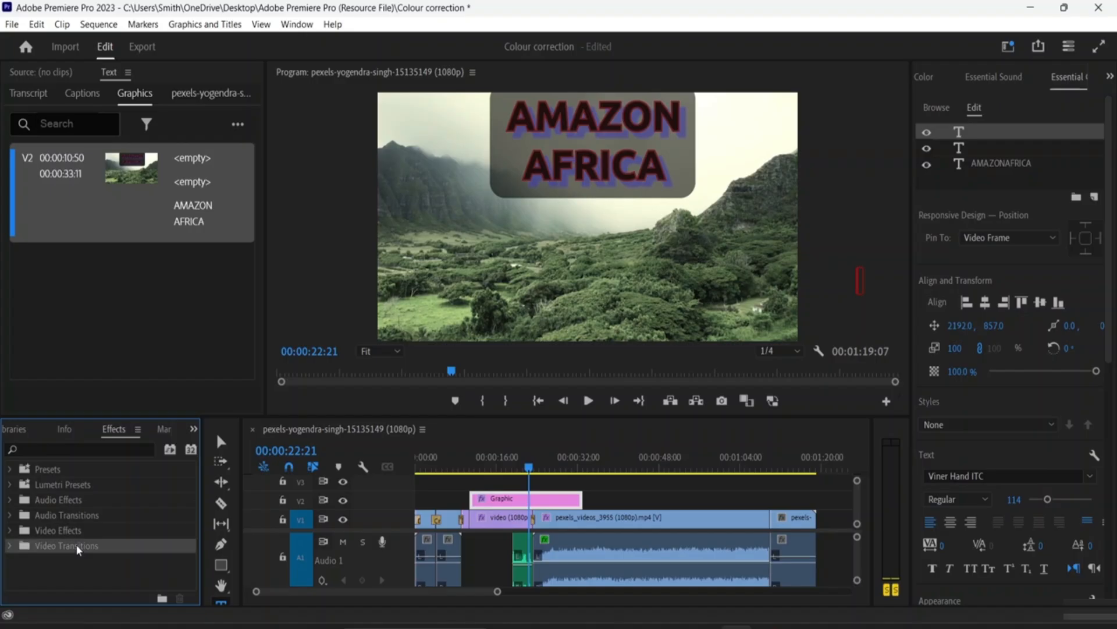
{"action": "left_click", "coordinate": [10, 546]}
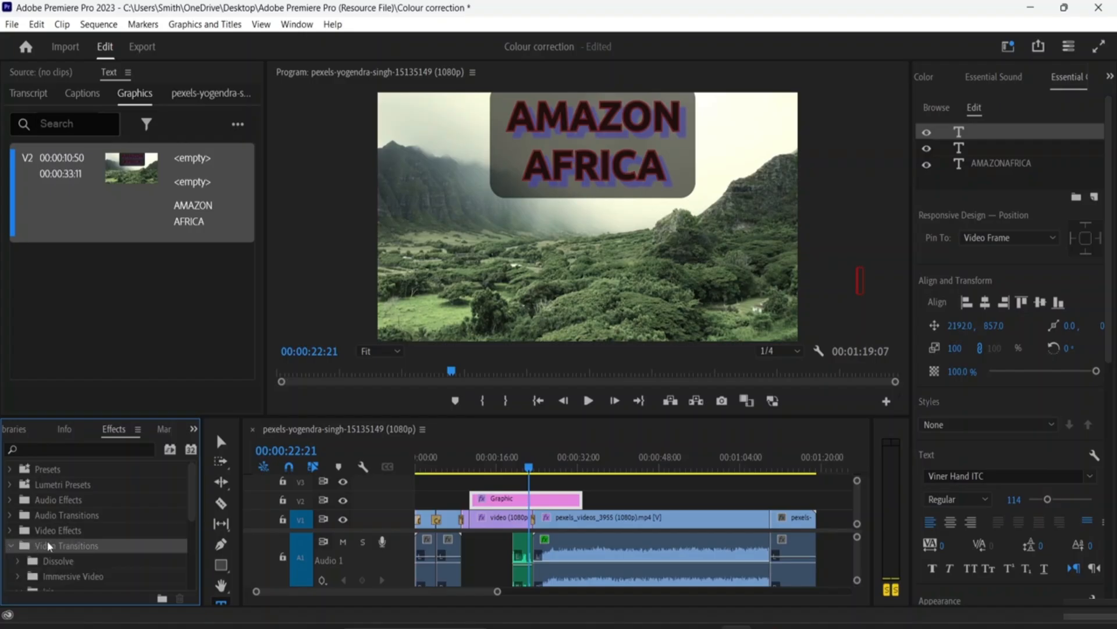
{"action": "scroll", "coordinate": [49, 546], "scroll_direction": "down", "scroll_amount": 1}
{"action": "left_click", "coordinate": [17, 515]}
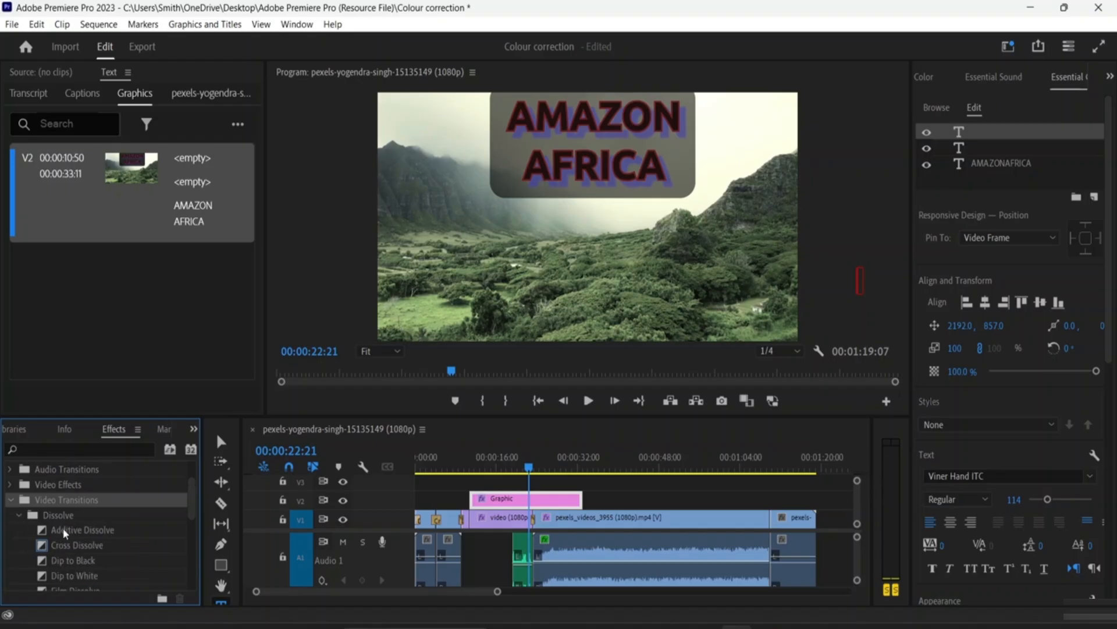
{"action": "left_click", "coordinate": [64, 531]}
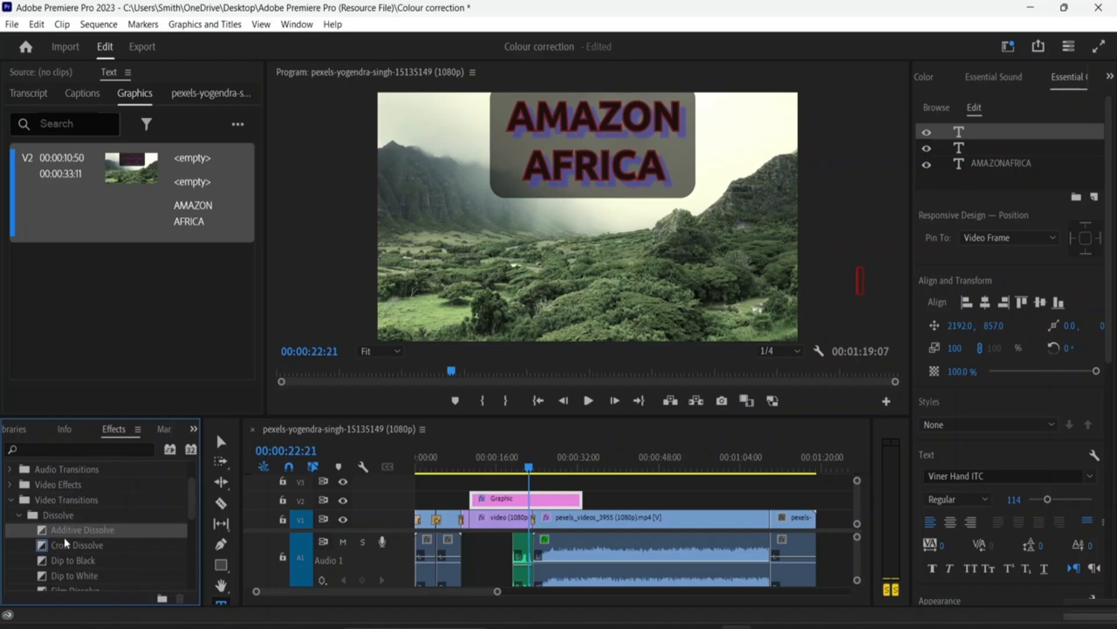
{"action": "left_click_drag", "start_coordinate": [65, 542], "coordinate": [479, 496]}
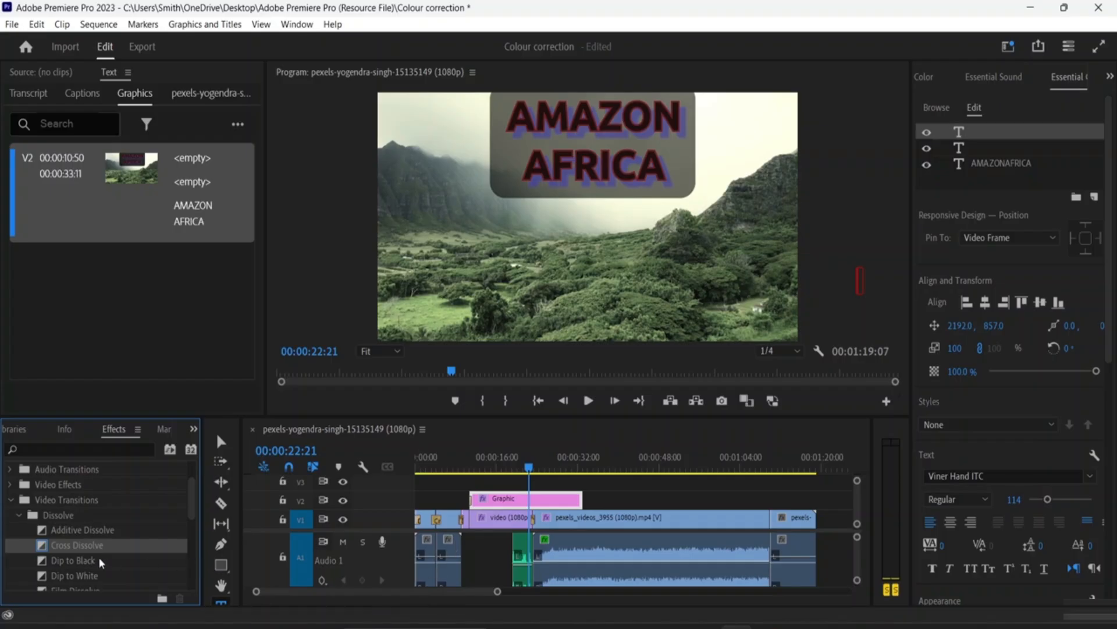
{"action": "left_click_drag", "start_coordinate": [87, 560], "coordinate": [578, 501]}
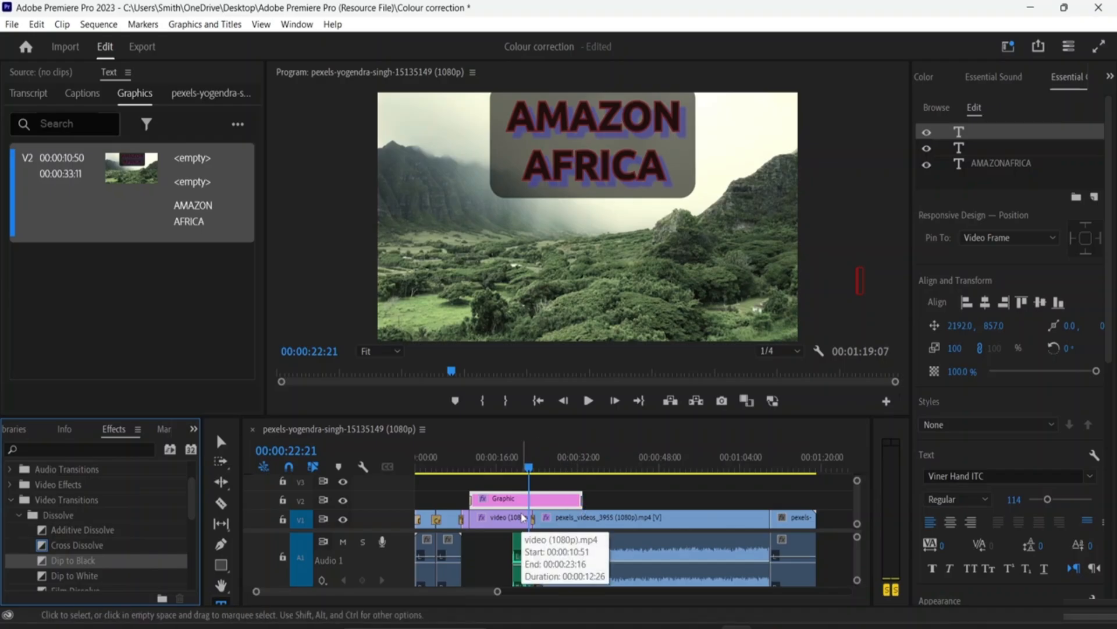
- Lengthen the Cross Dissolve at the start of the title graphic on V2
{"action": "key", "text": "equal"}
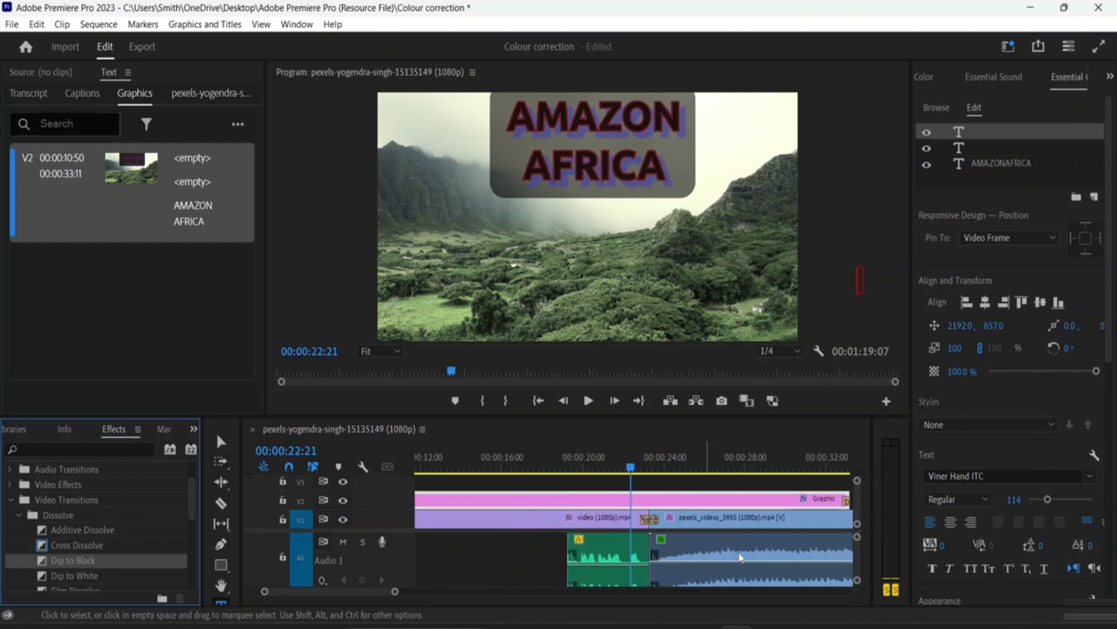
{"action": "left_click_drag", "start_coordinate": [633, 476], "coordinate": [620, 539]}
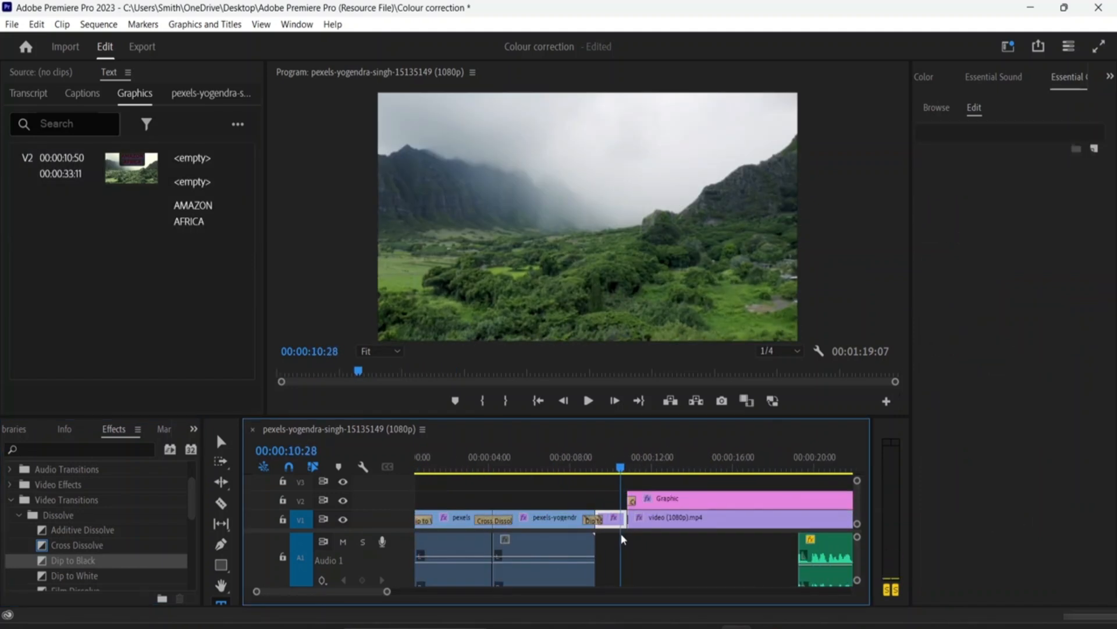
{"action": "left_click", "coordinate": [634, 504]}
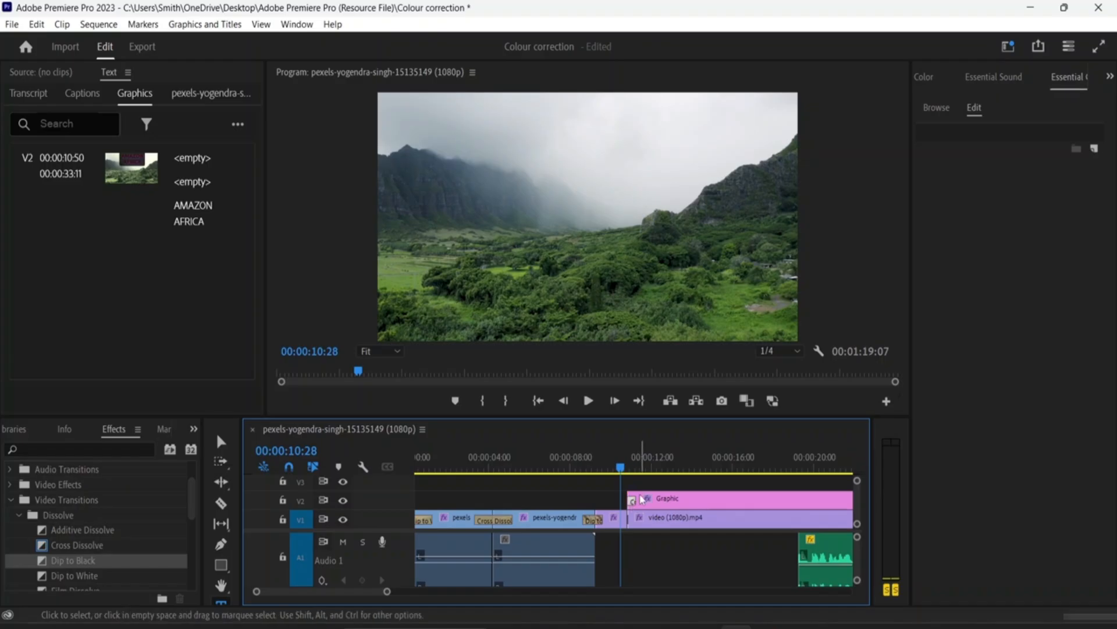
{"action": "left_click_drag", "start_coordinate": [640, 496], "coordinate": [686, 496]}
- Extend the end of the title graphic on V2 to 00:00:35:04
{"action": "left_click_drag", "start_coordinate": [622, 467], "coordinate": [594, 501]}
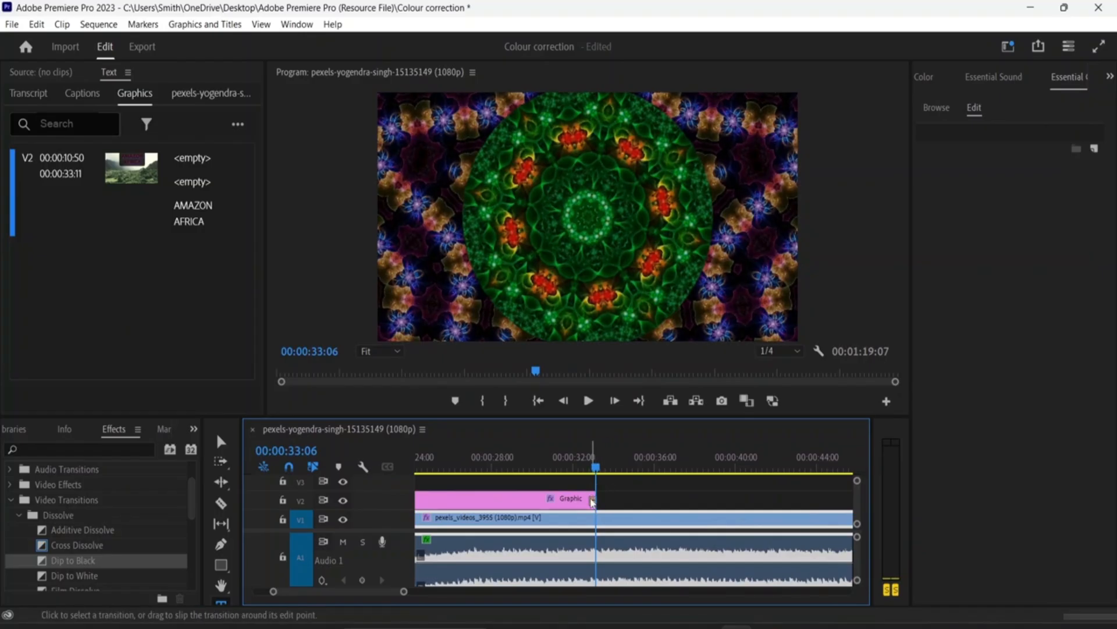
{"action": "left_click_drag", "start_coordinate": [591, 501], "coordinate": [599, 504]}
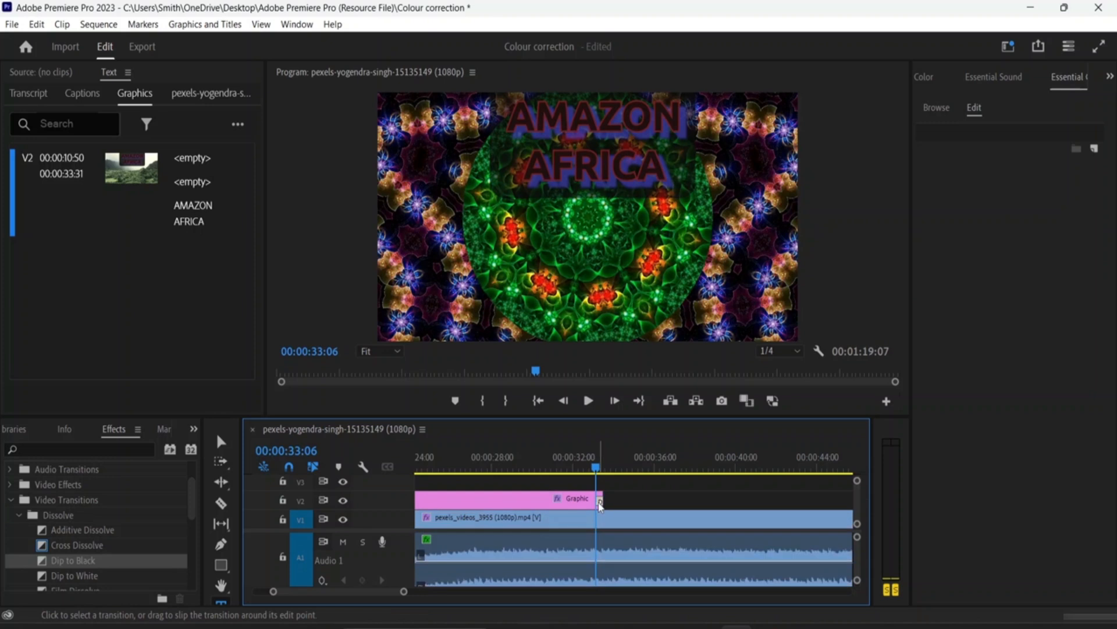
{"action": "left_click", "coordinate": [600, 471]}
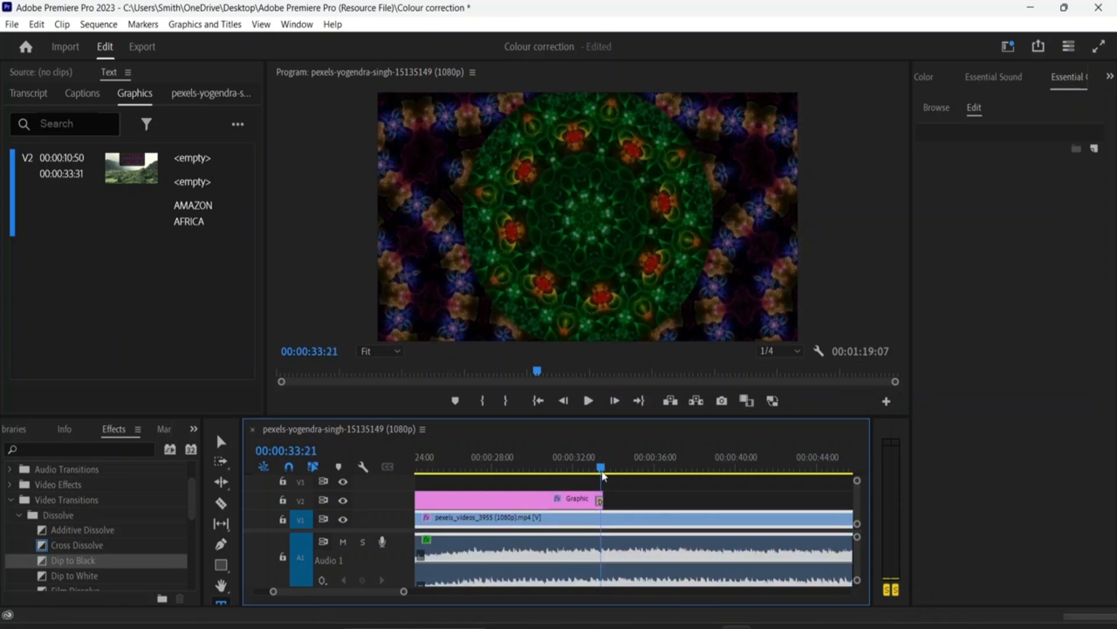
{"action": "left_click", "coordinate": [600, 504]}
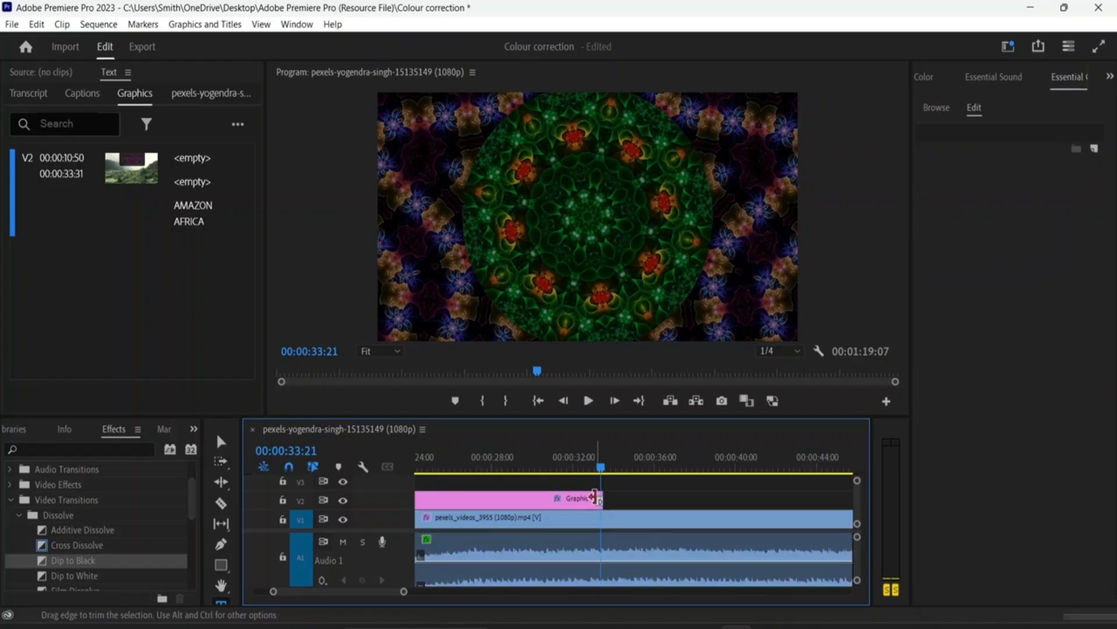
{"action": "left_click_drag", "start_coordinate": [594, 499], "coordinate": [624, 498]}
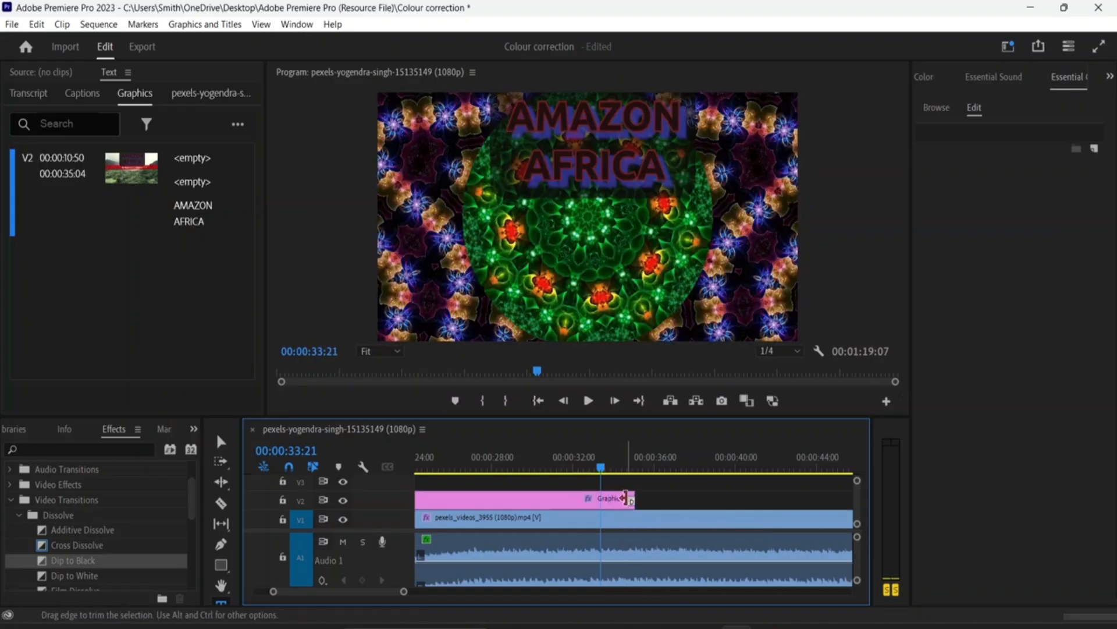
- Set the duration of the Dip to Black transition at the title graphic's end to 1 frame
{"action": "double_click", "coordinate": [630, 500]}
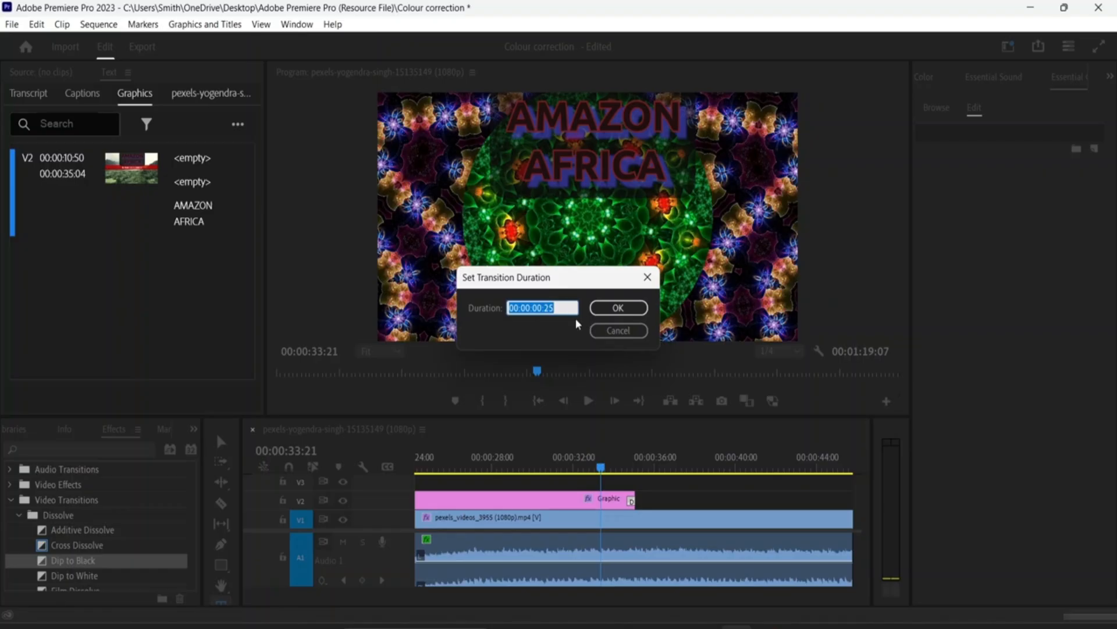
{"action": "type", "text": "1"}
{"action": "key", "text": "Return"}
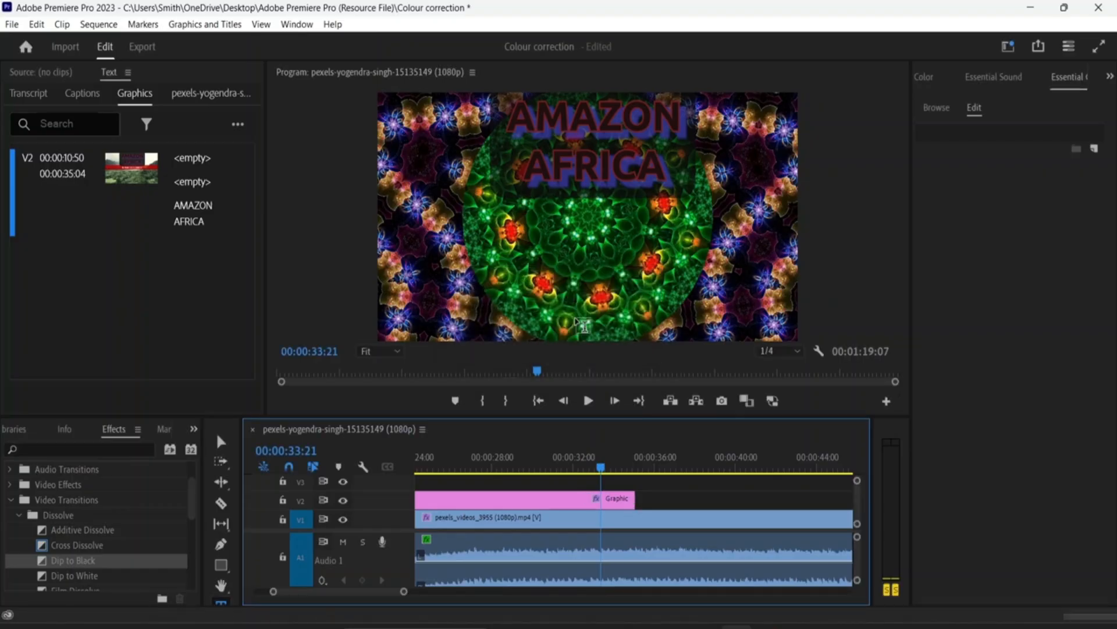
{"action": "left_click", "coordinate": [614, 501]}
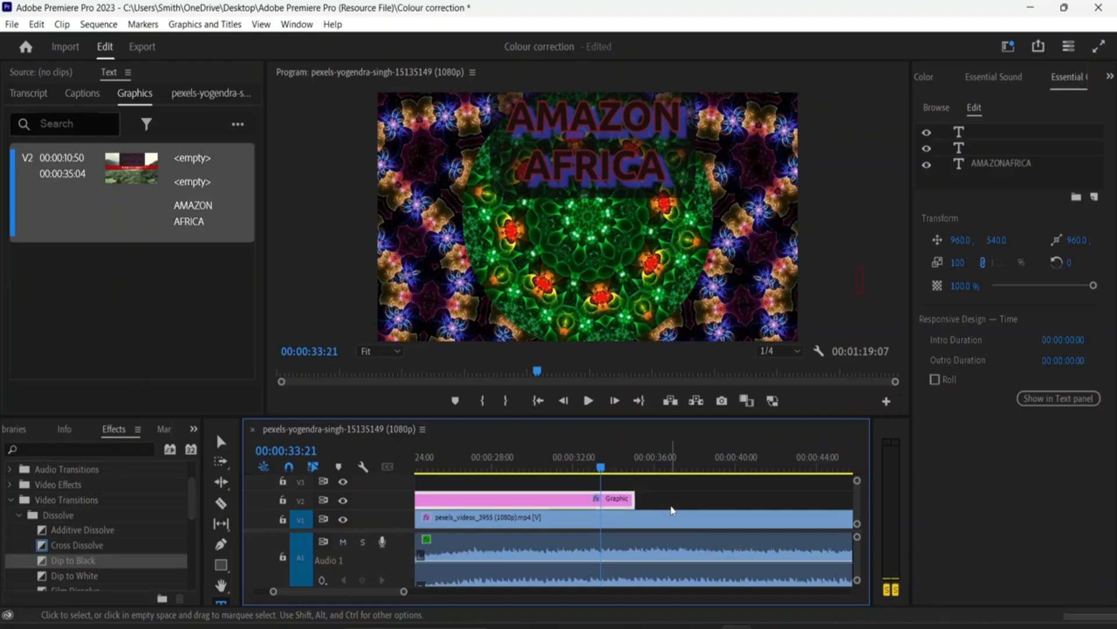
- Play back the sequence from about 00:00:09:27 to preview the title's opening transition
{"action": "key", "text": "minus"}
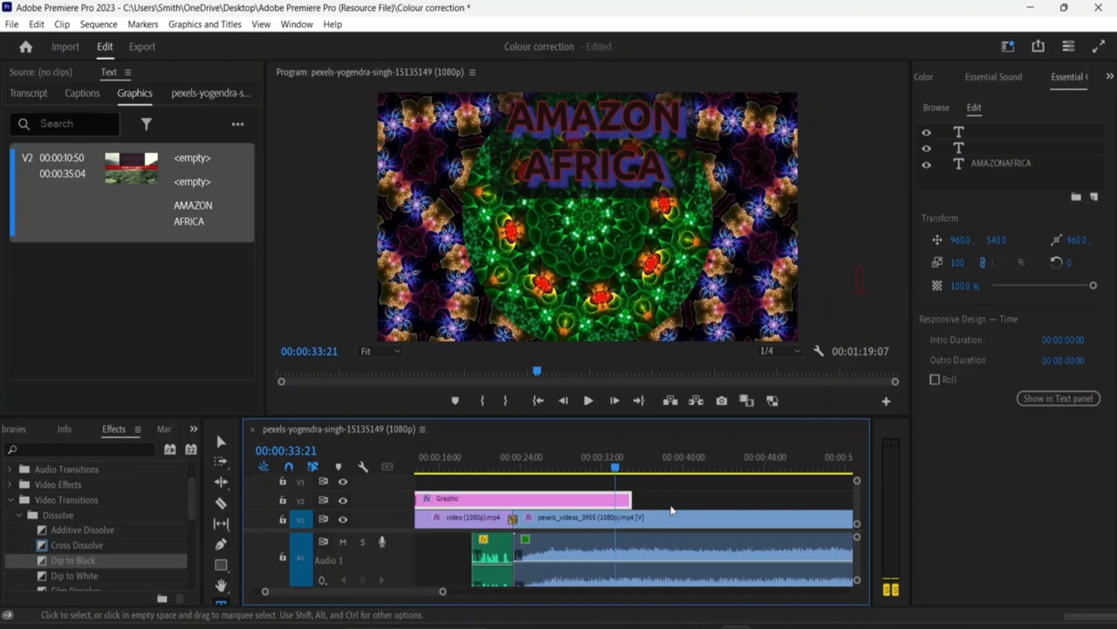
{"action": "key", "text": "minus"}
{"action": "left_click_drag", "start_coordinate": [584, 465], "coordinate": [464, 470]}
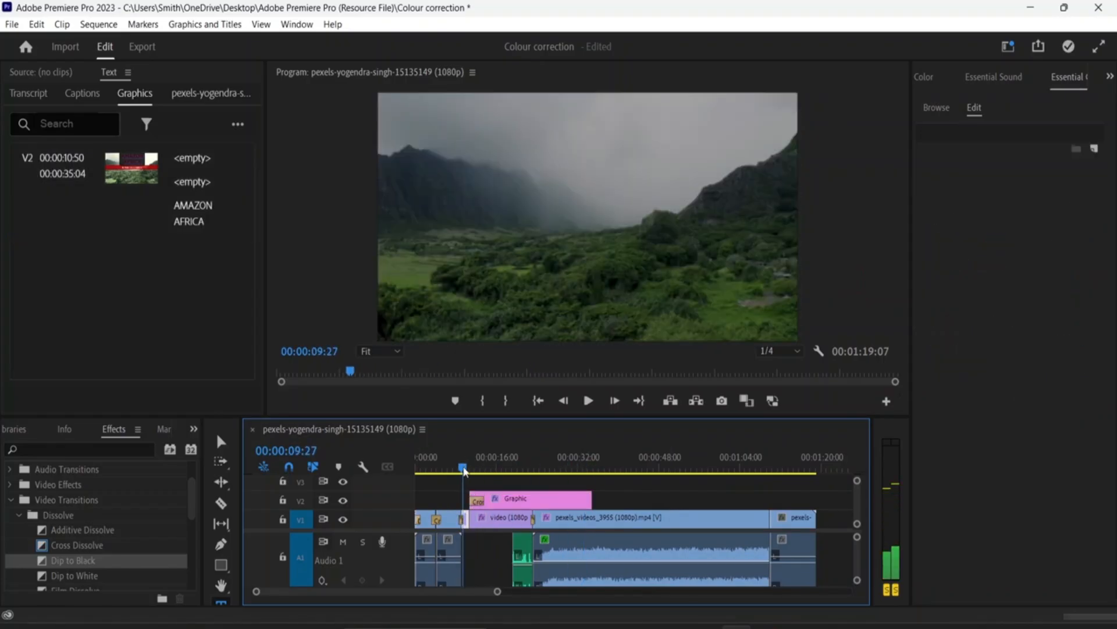
{"action": "key", "text": "space"}
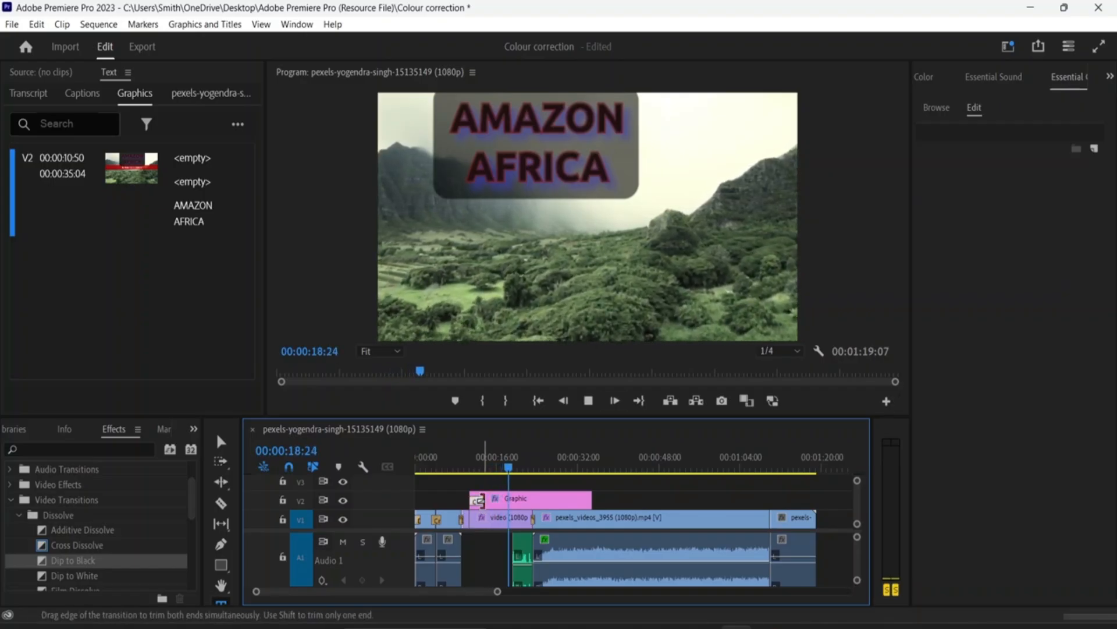
- Shorten the Cross Dissolve at the title graphic's start and play back part of the title
{"action": "left_click_drag", "start_coordinate": [483, 499], "coordinate": [474, 472]}
{"action": "left_click", "coordinate": [496, 469]}
{"action": "key", "text": "space"}
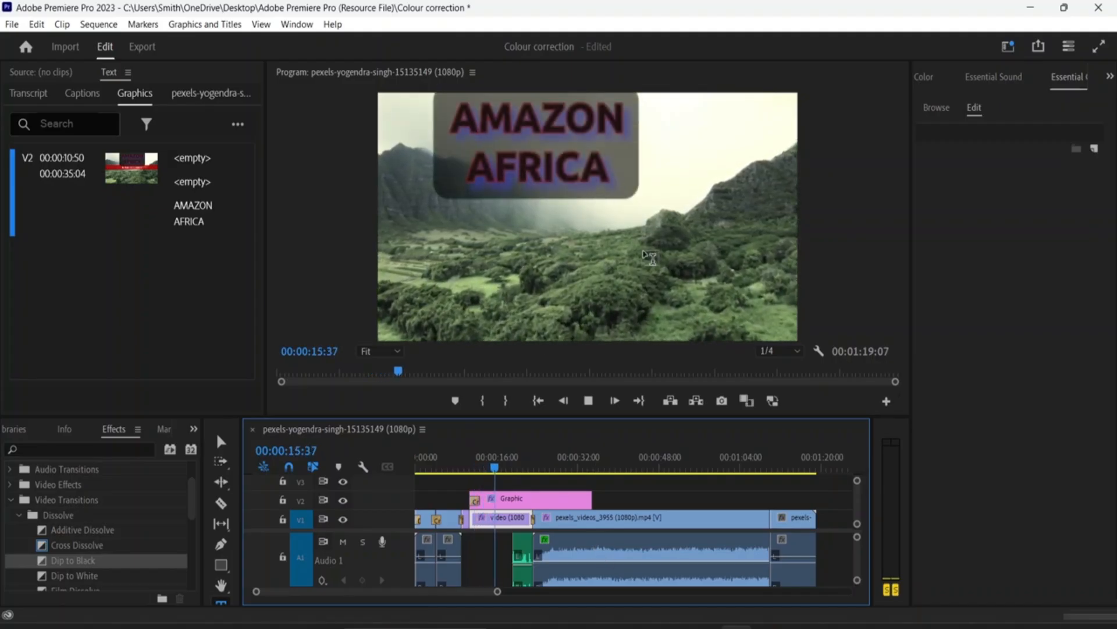
{"action": "key", "text": "space"}
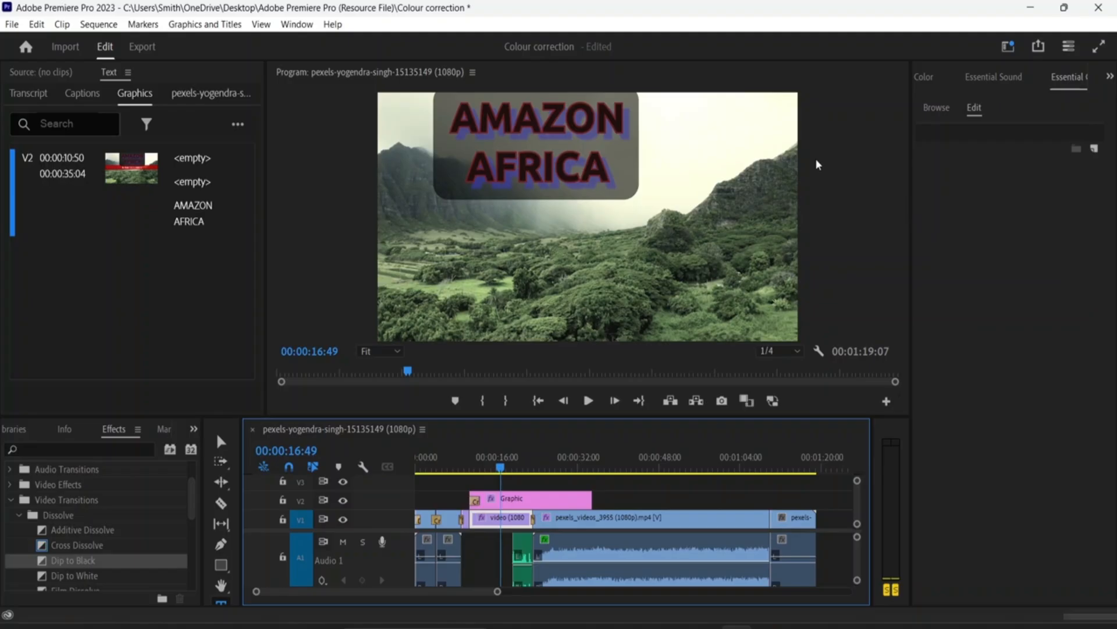
- Delete the two empty text layers from the title graphic, keeping only the AMAZON AFRICA layer
{"action": "left_click", "coordinate": [517, 502]}
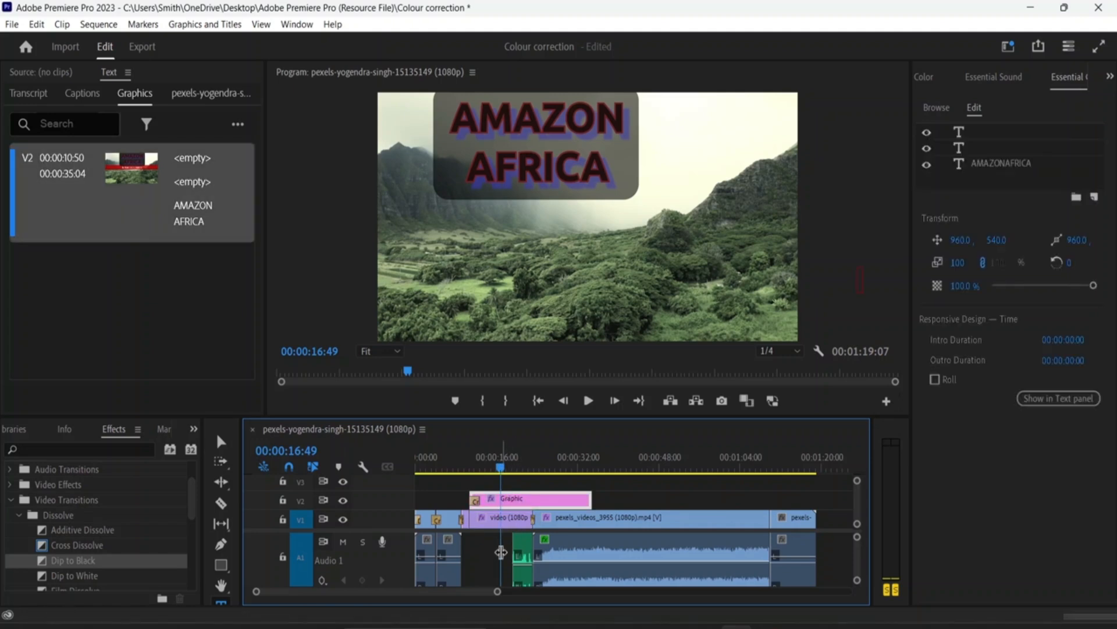
{"action": "left_click", "coordinate": [990, 149]}
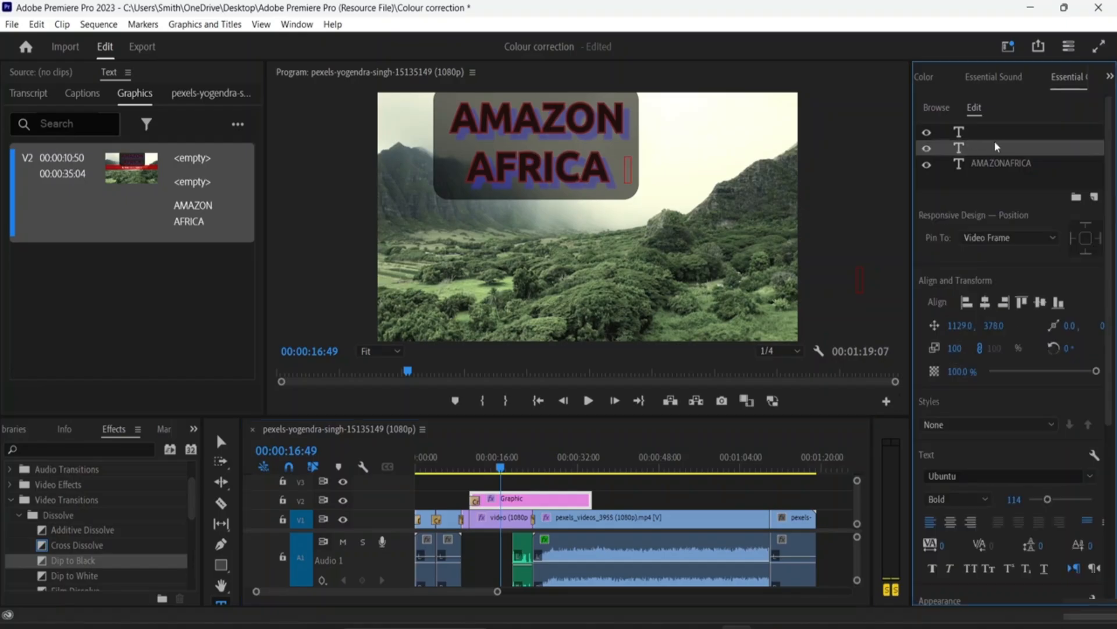
{"action": "key", "text": "Delete"}
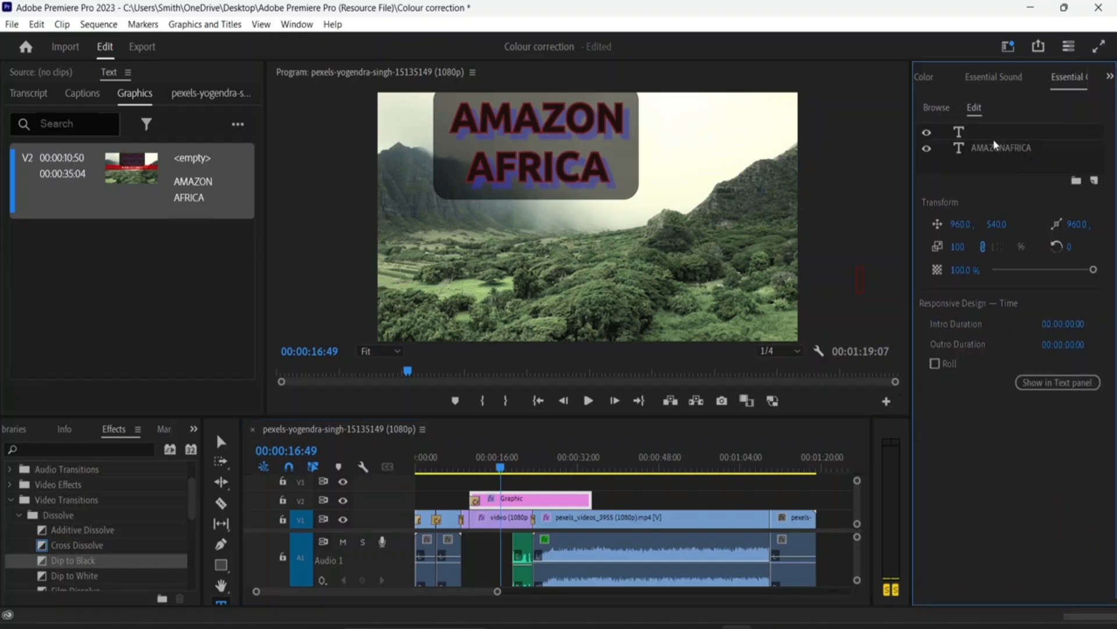
{"action": "left_click", "coordinate": [988, 130]}
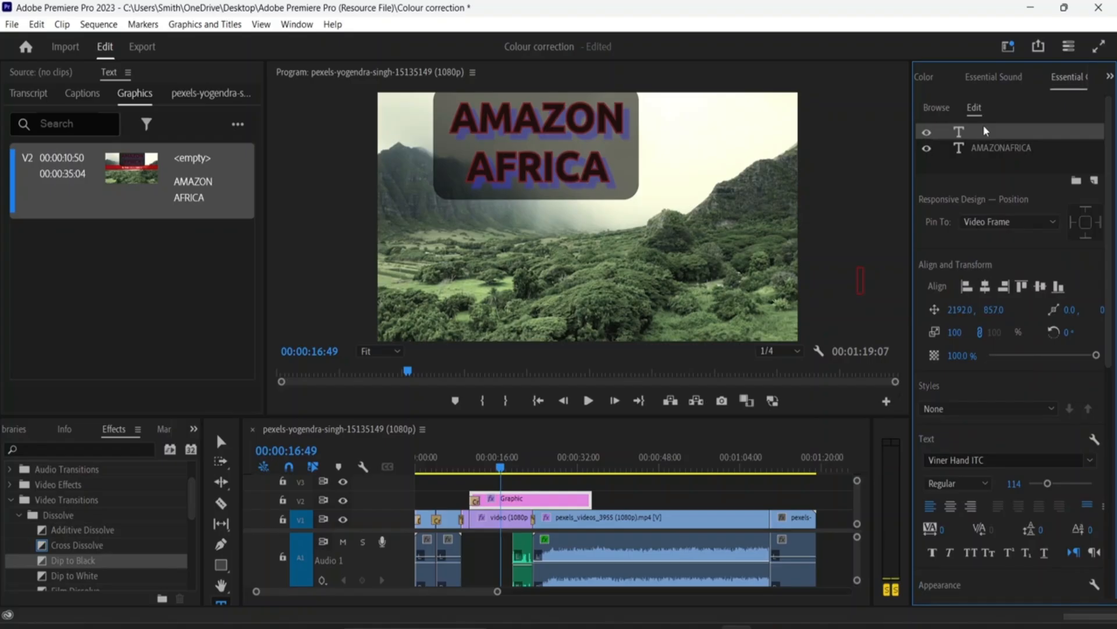
{"action": "key", "text": "Delete"}
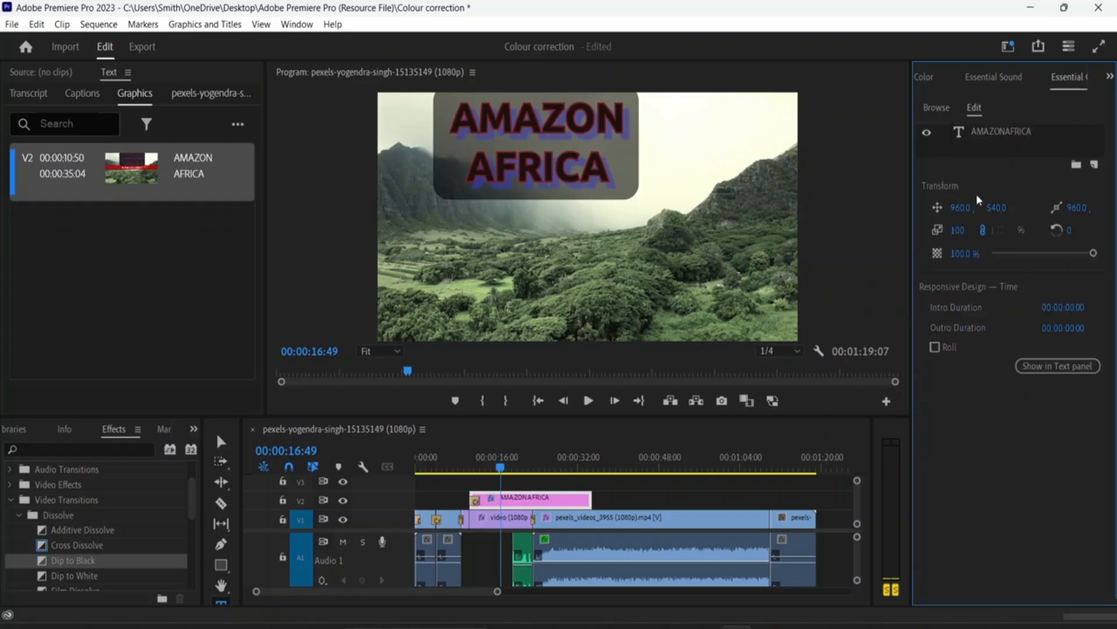
- Try the Verdana Regular font on the AMAZON AFRICA title text and undo the font change
{"action": "left_click", "coordinate": [1004, 131]}
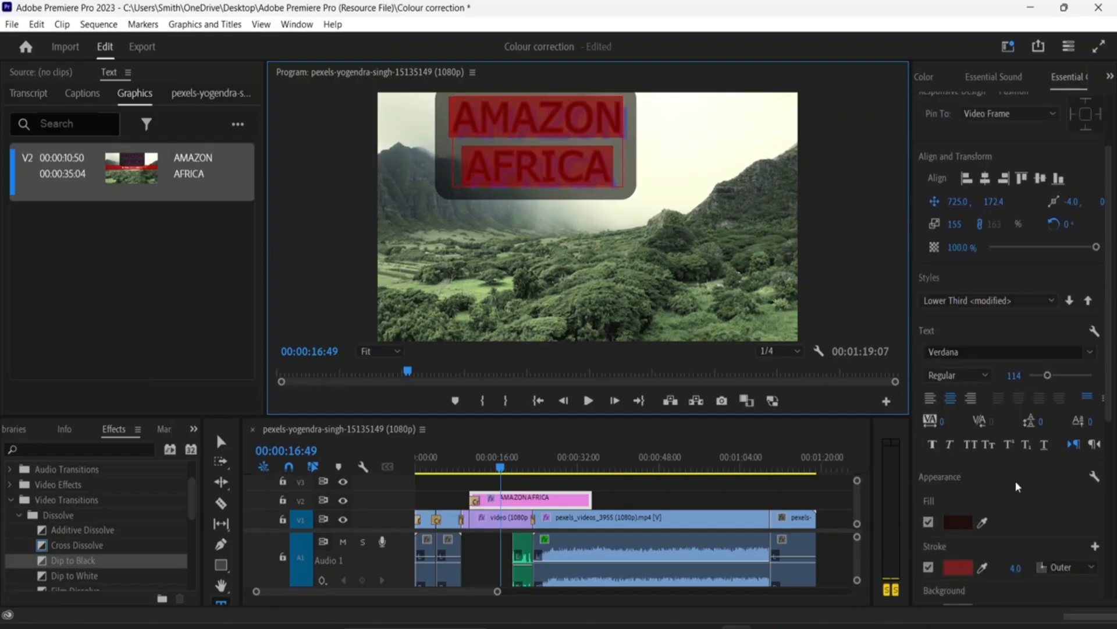
{"action": "scroll", "coordinate": [1015, 481], "scroll_direction": "down", "scroll_amount": 4}
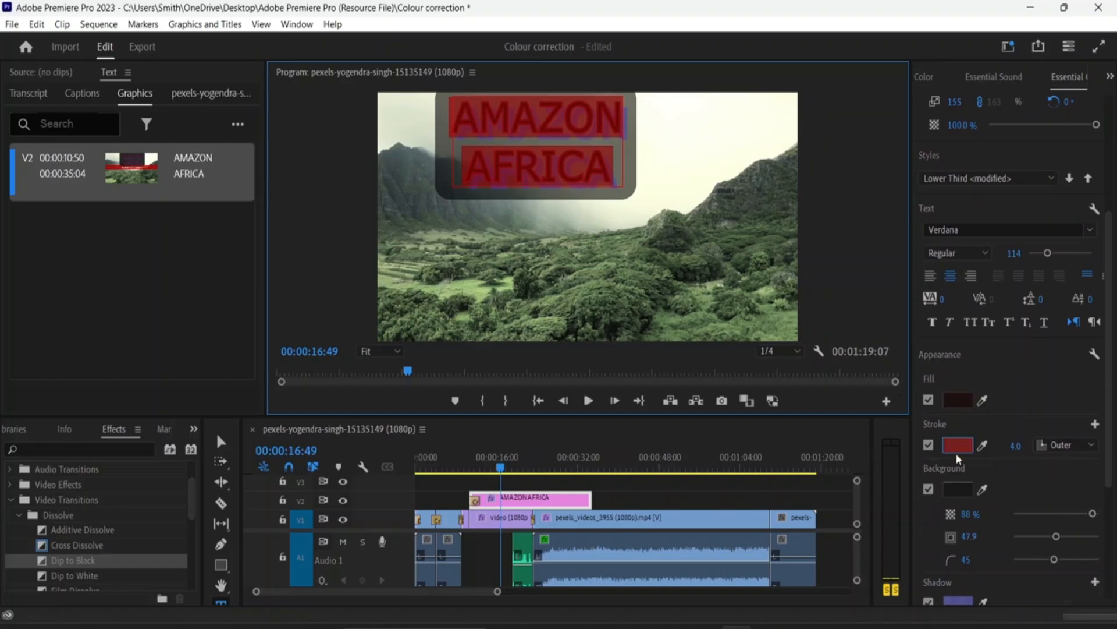
{"action": "scroll", "coordinate": [940, 489], "scroll_direction": "down", "scroll_amount": 4}
{"action": "scroll", "coordinate": [941, 489], "scroll_direction": "down", "scroll_amount": 4}
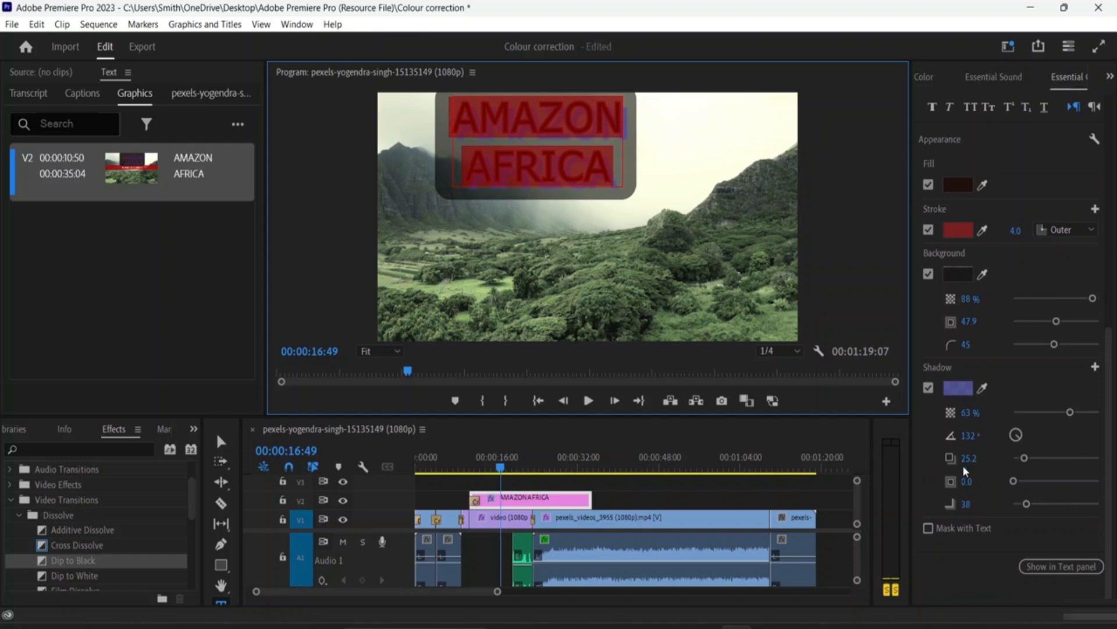
{"action": "scroll", "coordinate": [981, 352], "scroll_direction": "up", "scroll_amount": 7}
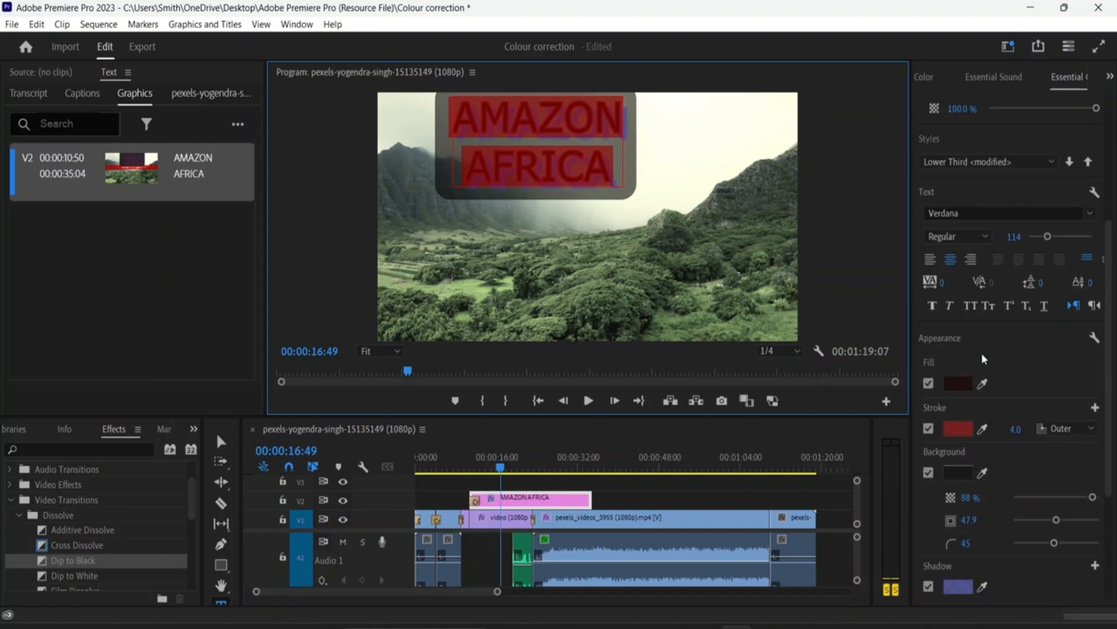
{"action": "key", "text": "ctrl+z"}
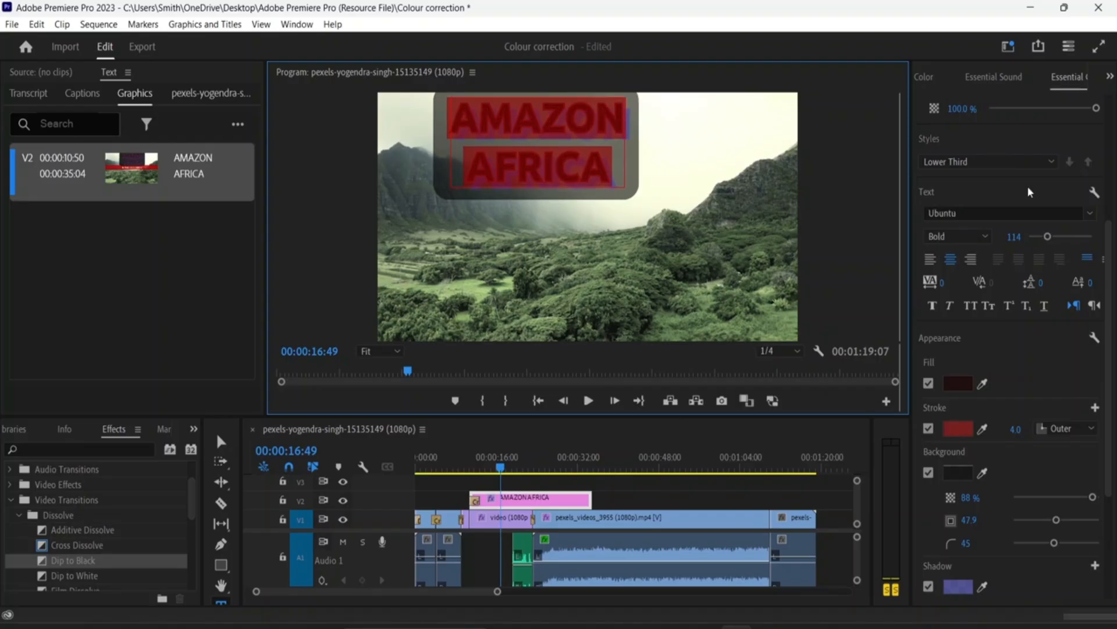